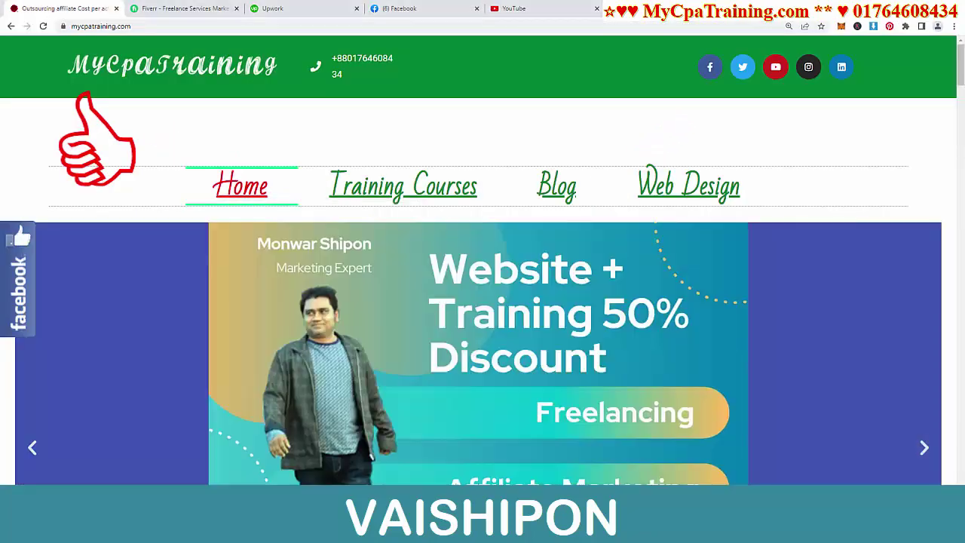
Launch Adobe Animate 2021 and begin a new document
{"action": "key", "text": "super+s"}
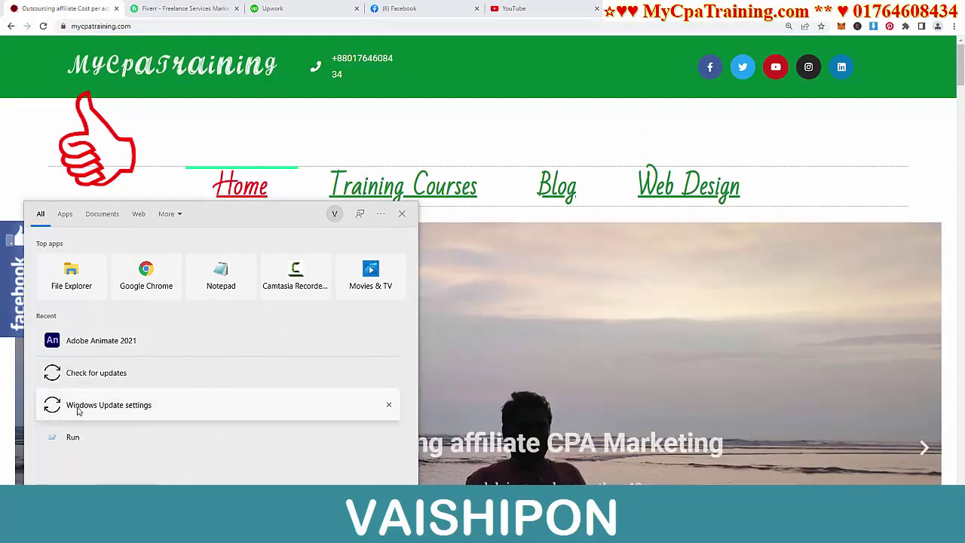
{"action": "left_click", "coordinate": [126, 341]}
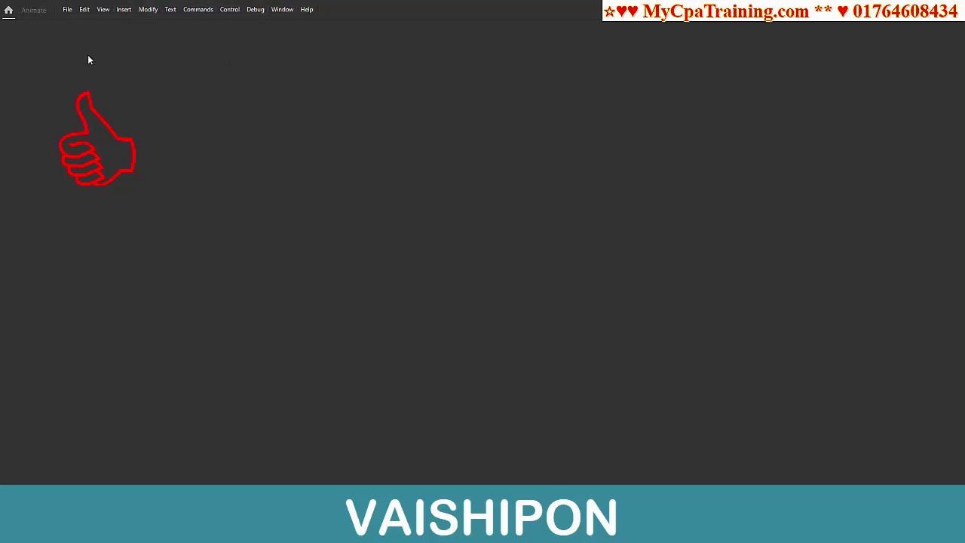
{"action": "left_click", "coordinate": [67, 9]}
{"action": "left_click", "coordinate": [83, 21]}
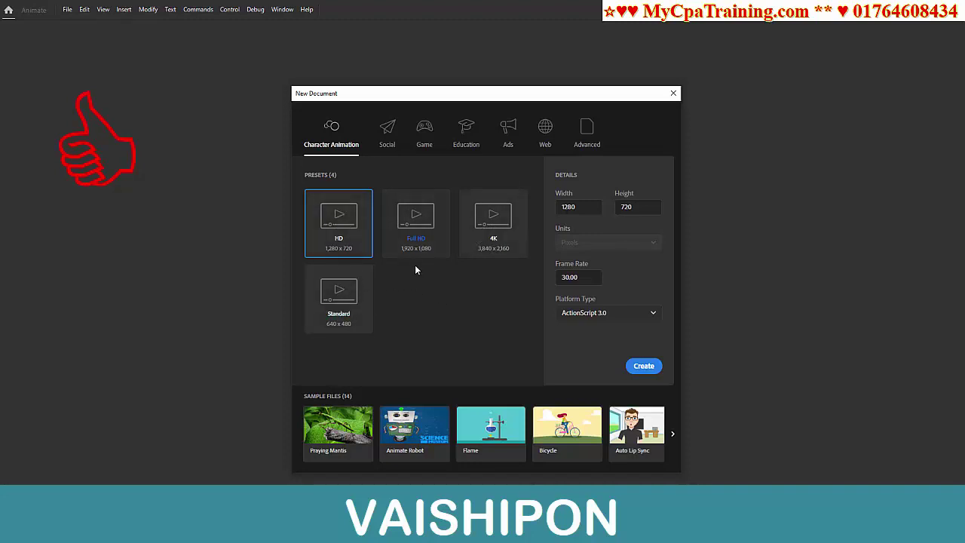
Compare the Full HD, 4K, HD and Standard character animation presets and examine the available platform types
{"action": "left_click", "coordinate": [416, 220]}
{"action": "left_click", "coordinate": [469, 220]}
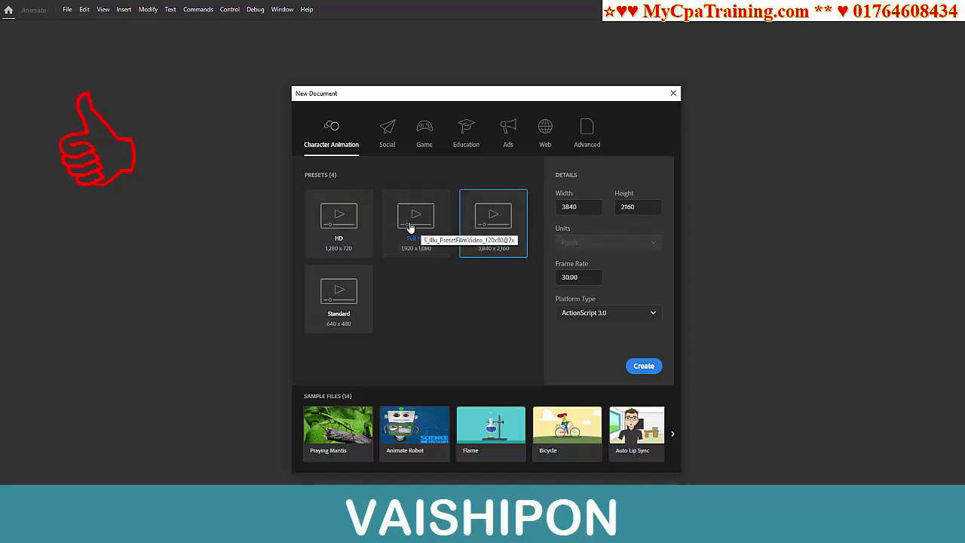
{"action": "left_click", "coordinate": [339, 228]}
{"action": "left_click", "coordinate": [335, 294]}
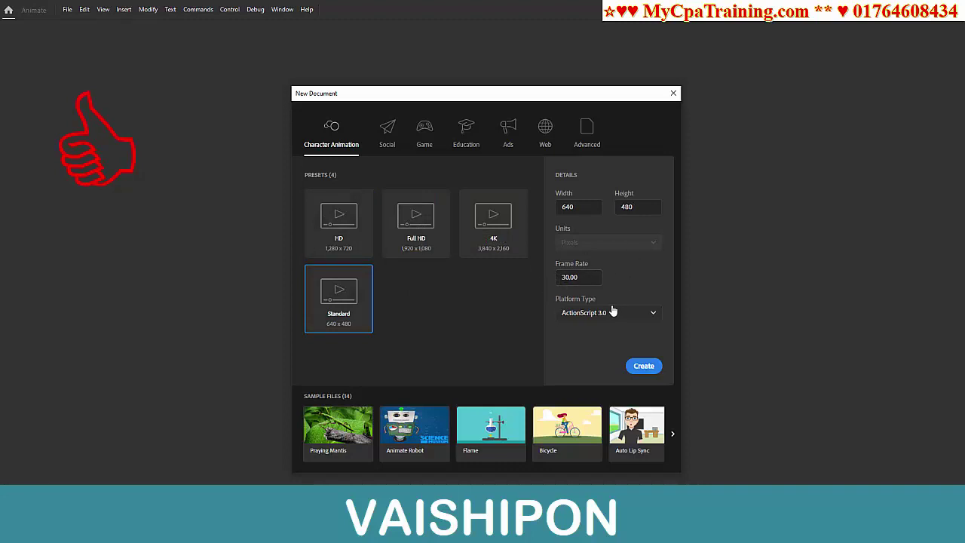
{"action": "left_click", "coordinate": [652, 315]}
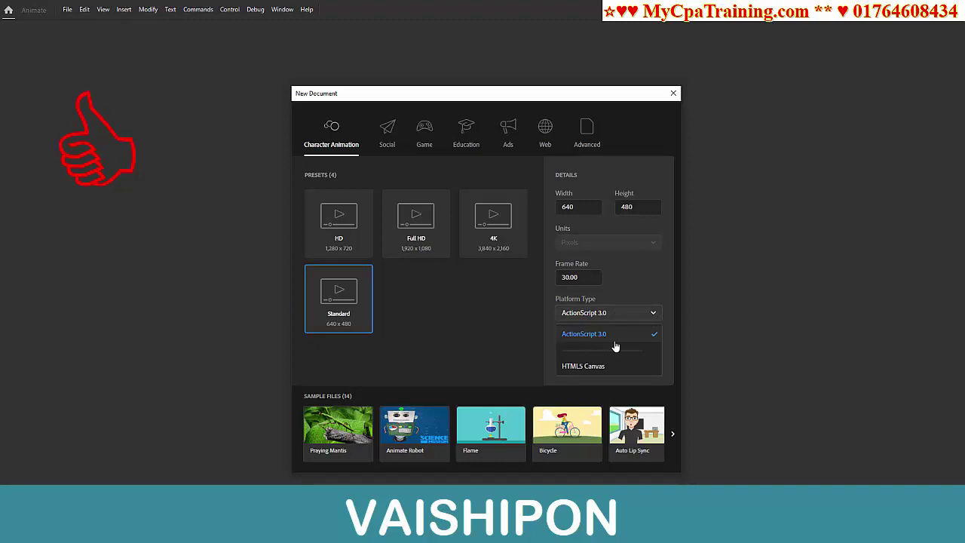
{"action": "left_click", "coordinate": [589, 341]}
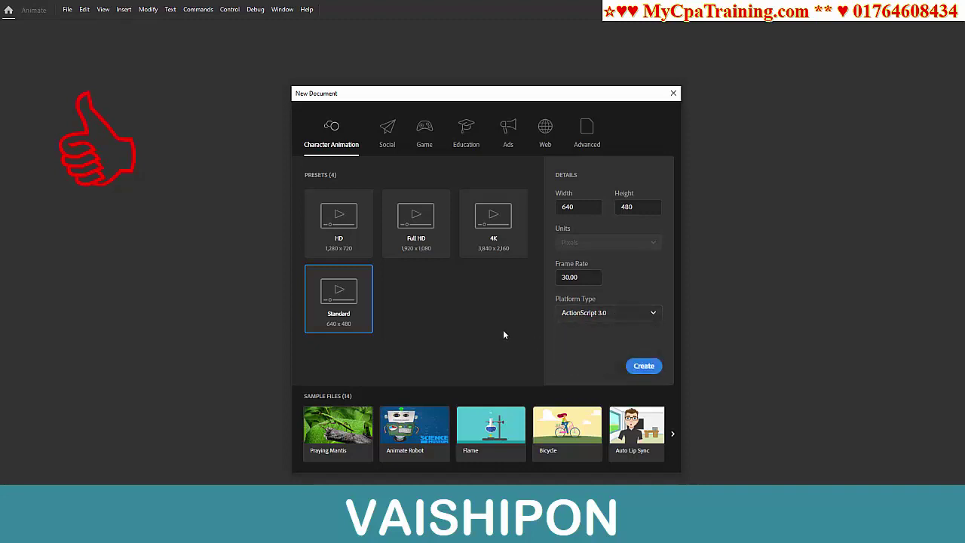
Examine the full range of social media document presets for Facebook, Twitter and YouTube
{"action": "left_click", "coordinate": [387, 138]}
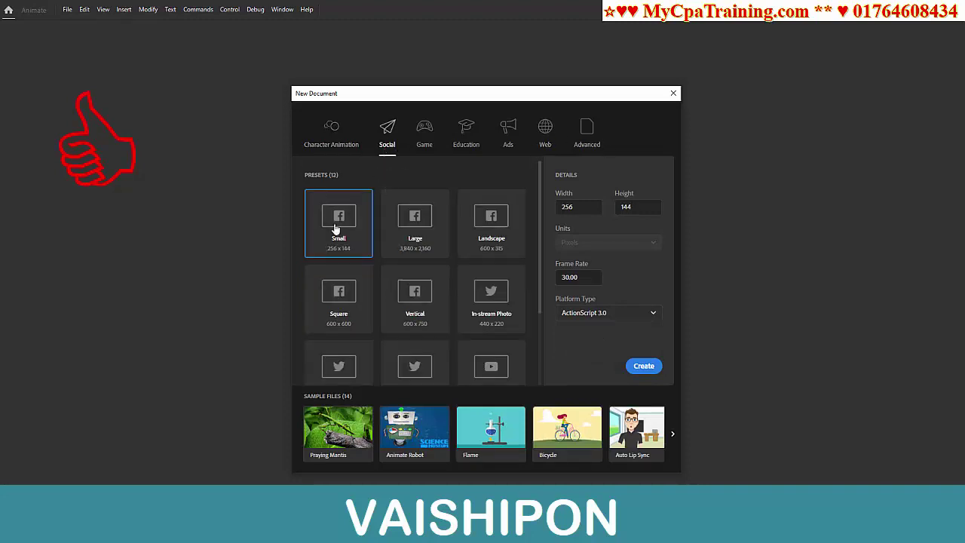
{"action": "scroll", "coordinate": [451, 283], "scroll_direction": "down", "scroll_amount": 3}
{"action": "scroll", "coordinate": [451, 285], "scroll_direction": "up", "scroll_amount": 3}
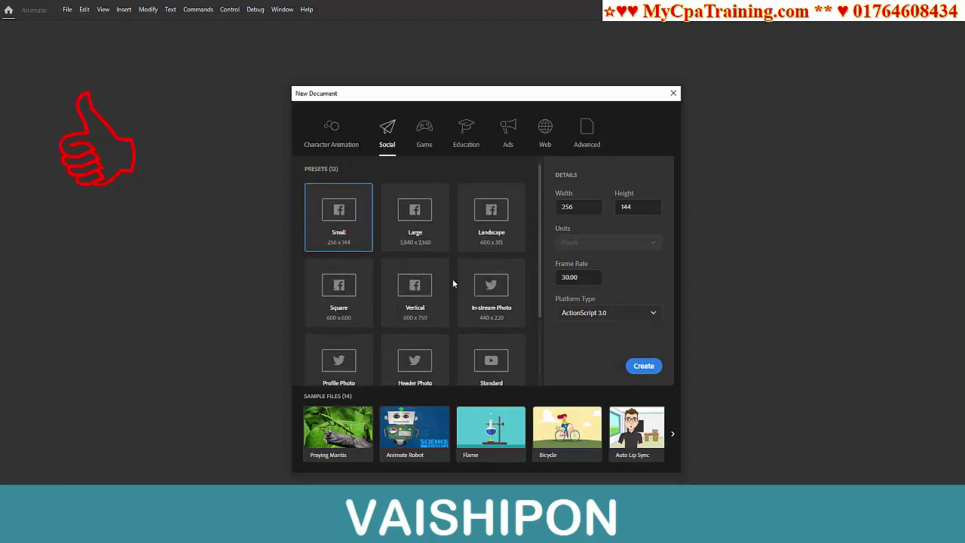
{"action": "scroll", "coordinate": [453, 284], "scroll_direction": "up", "scroll_amount": 1}
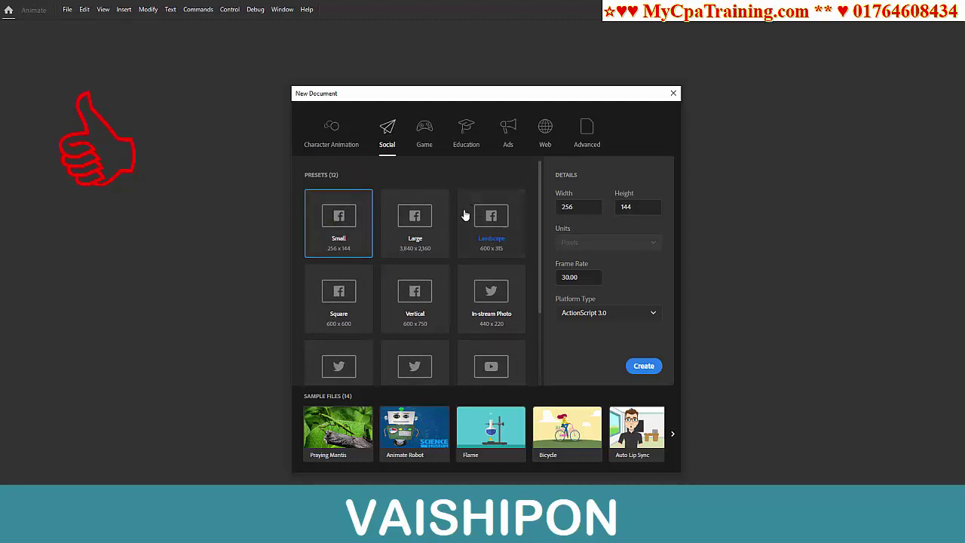
{"action": "scroll", "coordinate": [427, 332], "scroll_direction": "down", "scroll_amount": 3}
{"action": "scroll", "coordinate": [431, 332], "scroll_direction": "up", "scroll_amount": 3}
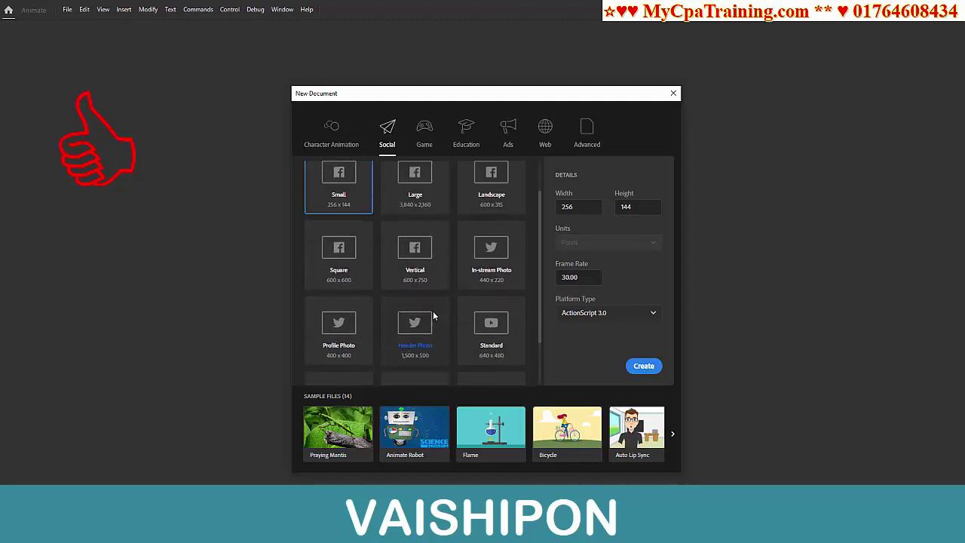
{"action": "scroll", "coordinate": [422, 272], "scroll_direction": "down", "scroll_amount": 3}
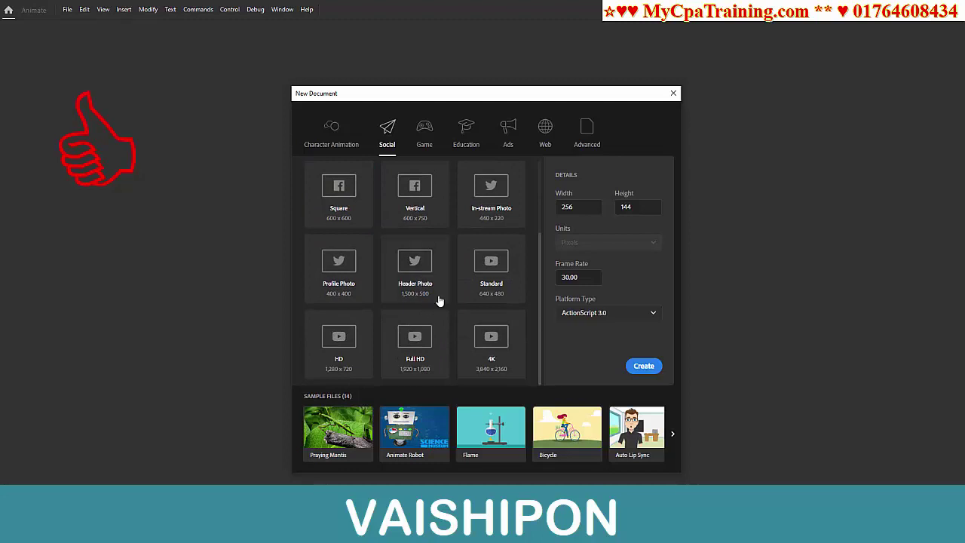
{"action": "scroll", "coordinate": [474, 294], "scroll_direction": "up", "scroll_amount": 3}
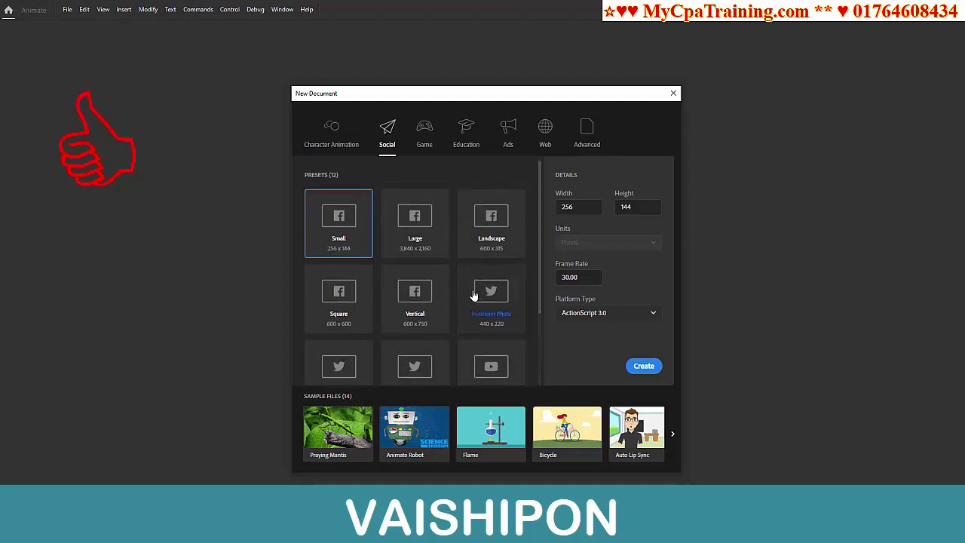
Review the document presets and platforms offered for Game, Education, Ads, Web and Advanced
{"action": "left_click", "coordinate": [426, 148]}
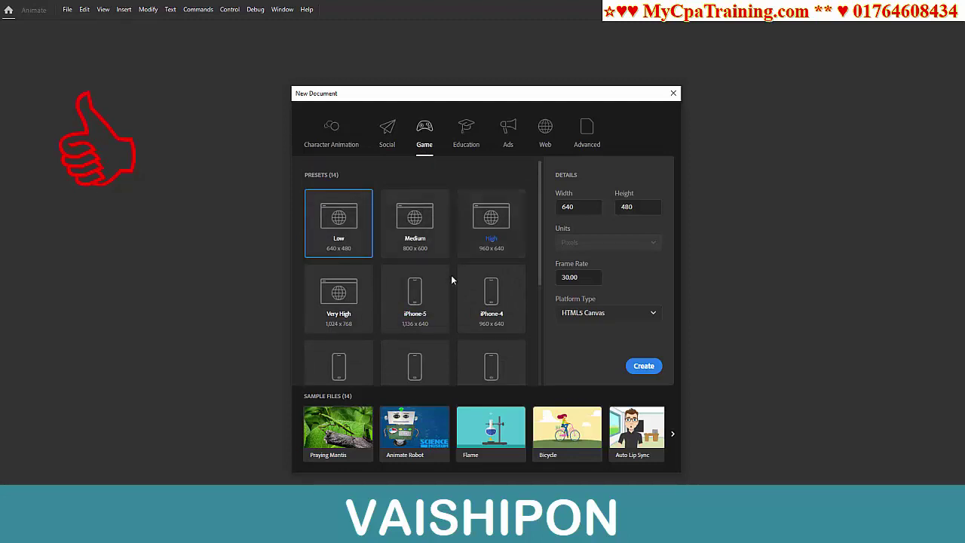
{"action": "scroll", "coordinate": [472, 332], "scroll_direction": "down", "scroll_amount": 3}
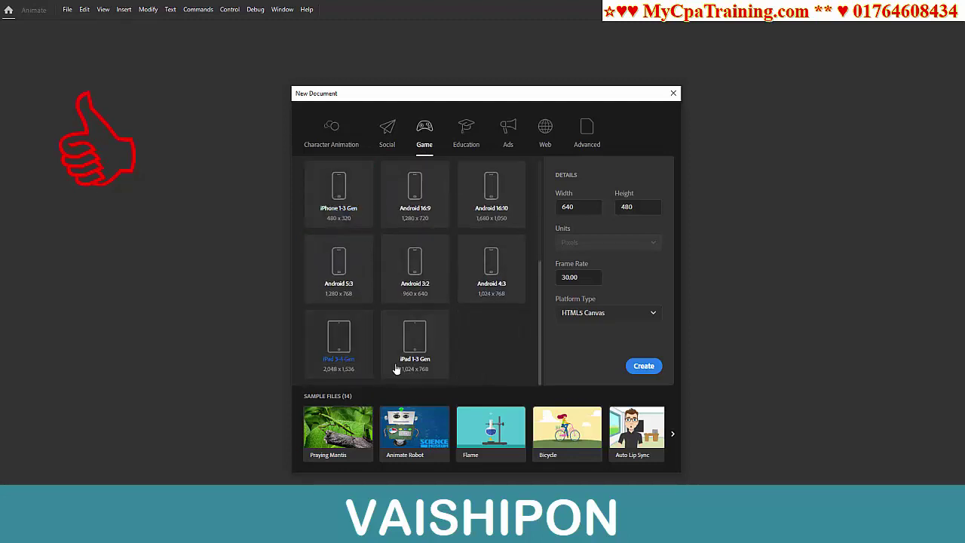
{"action": "left_click", "coordinate": [463, 138]}
{"action": "scroll", "coordinate": [424, 319], "scroll_direction": "down", "scroll_amount": 3}
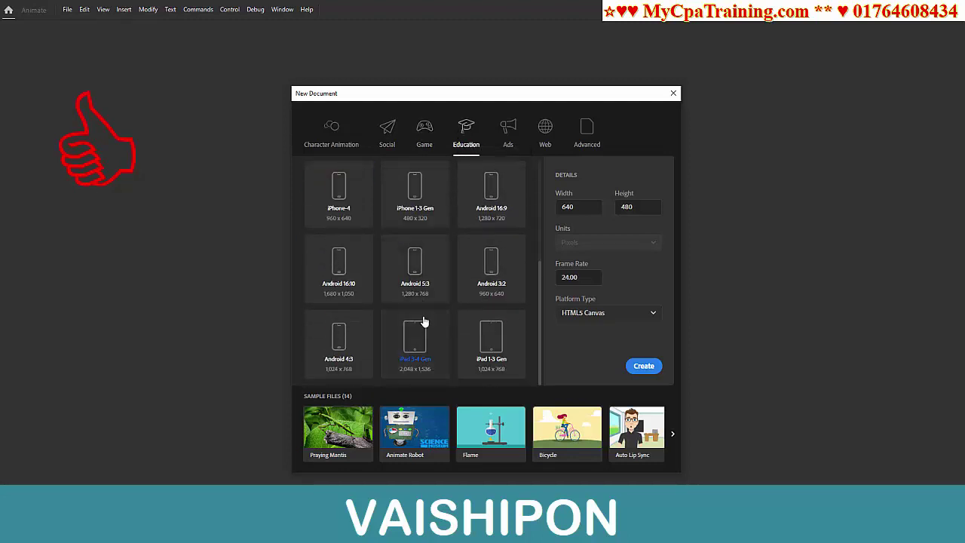
{"action": "scroll", "coordinate": [424, 323], "scroll_direction": "up", "scroll_amount": 3}
{"action": "left_click", "coordinate": [513, 128]}
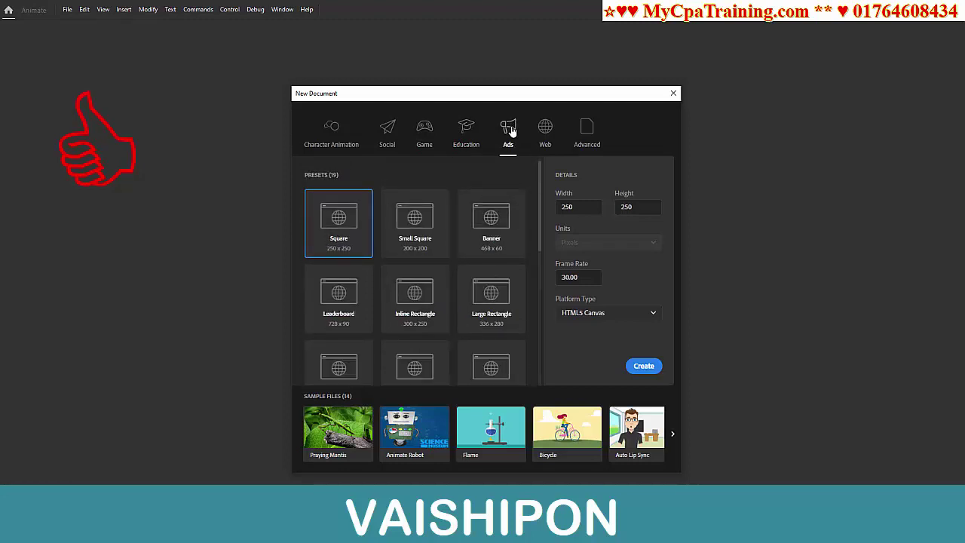
{"action": "scroll", "coordinate": [438, 267], "scroll_direction": "down", "scroll_amount": 2}
{"action": "scroll", "coordinate": [439, 258], "scroll_direction": "up", "scroll_amount": 2}
{"action": "scroll", "coordinate": [440, 259], "scroll_direction": "down", "scroll_amount": 5}
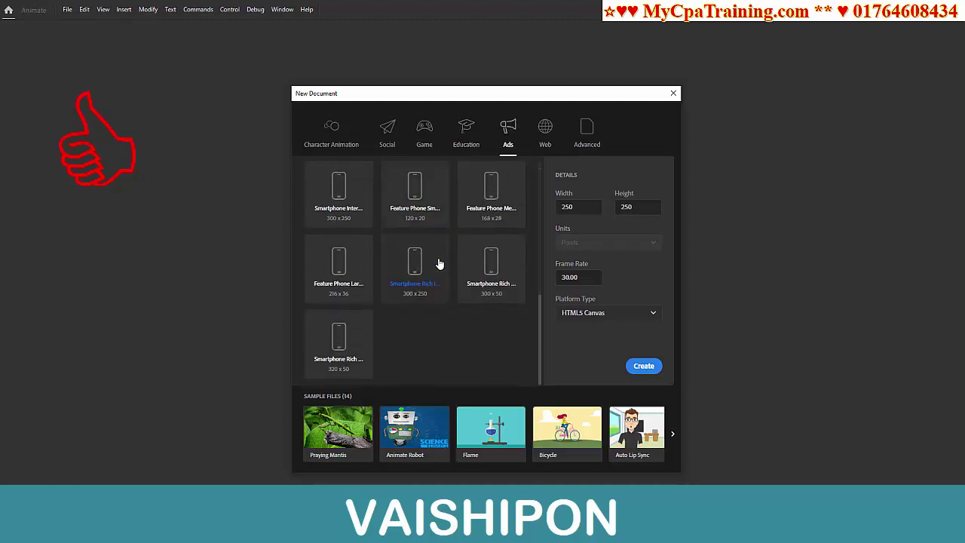
{"action": "scroll", "coordinate": [441, 256], "scroll_direction": "up", "scroll_amount": 5}
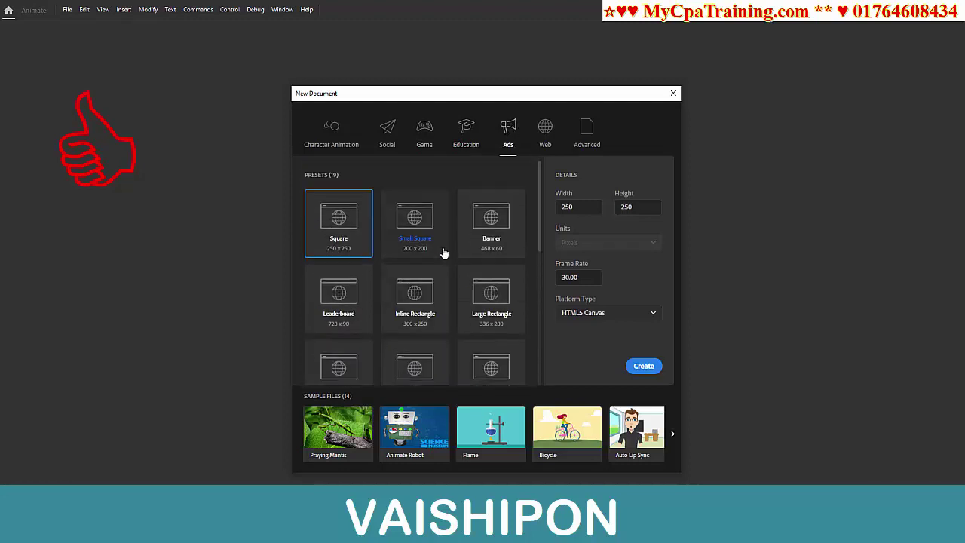
{"action": "left_click", "coordinate": [545, 130]}
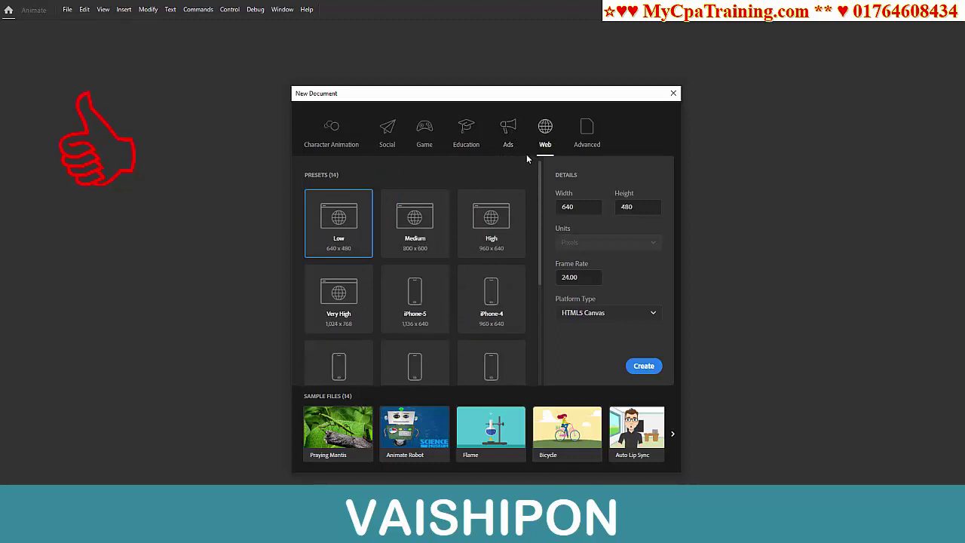
{"action": "left_click", "coordinate": [589, 135]}
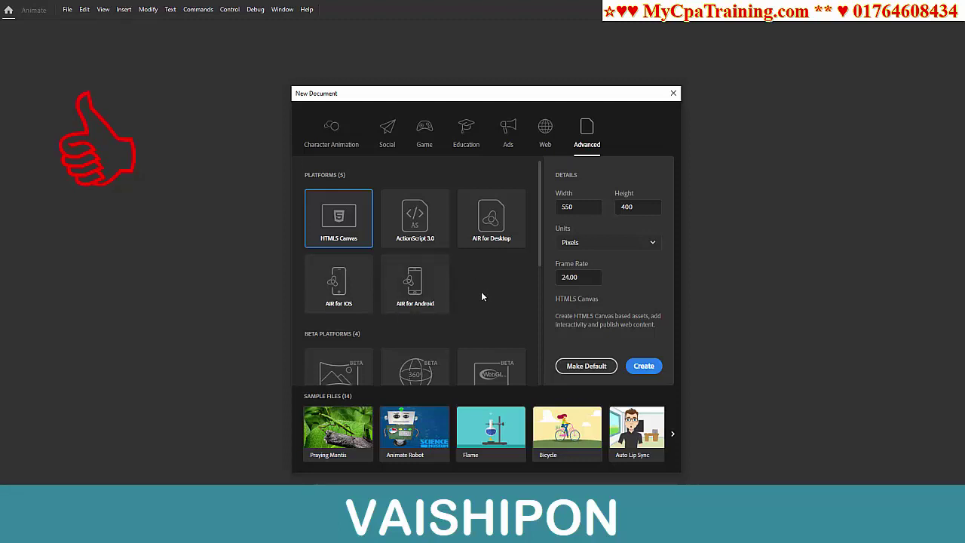
Create a character animation document with the HD 1280 x 720 preset, 30 fps and ActionScript 3.0, after browsing the sample files
{"action": "left_click", "coordinate": [335, 136]}
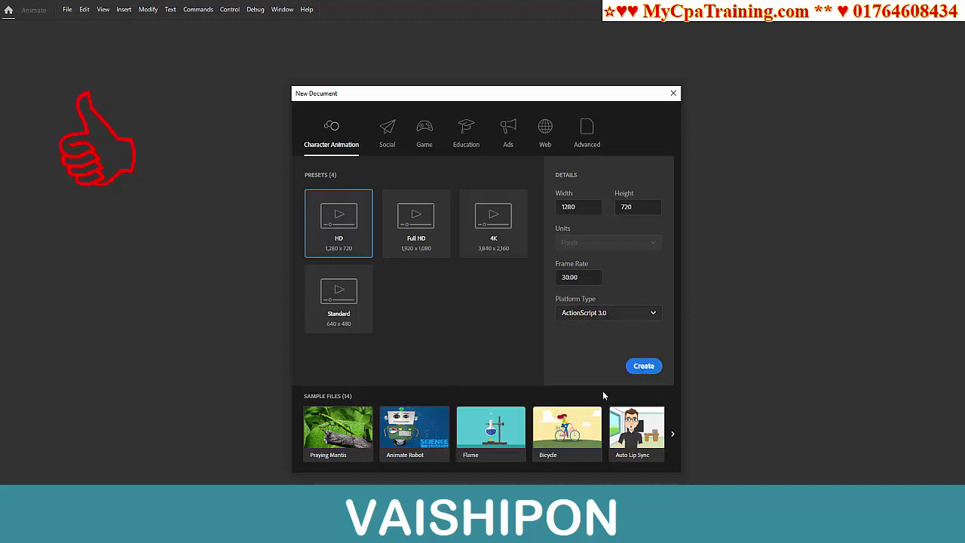
{"action": "left_click", "coordinate": [673, 435]}
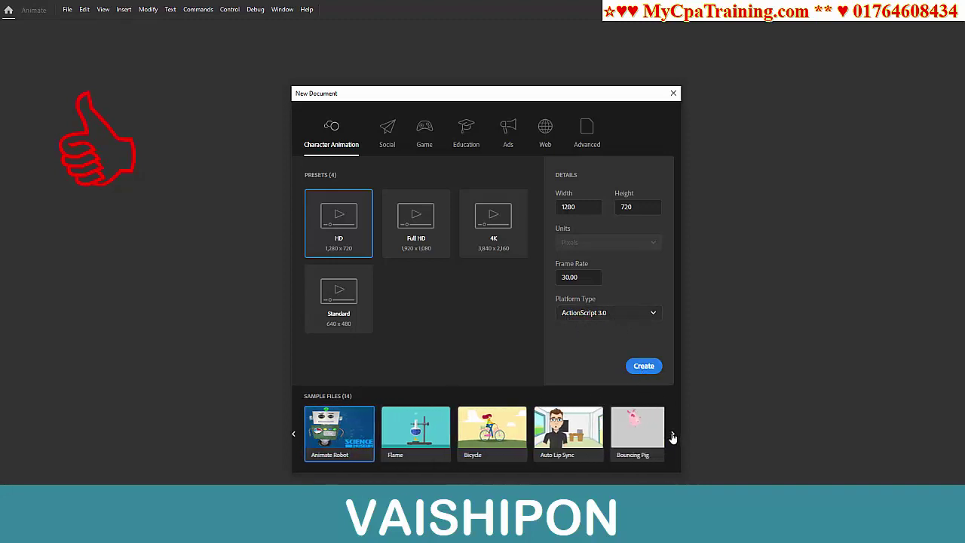
{"action": "left_click", "coordinate": [673, 435]}
{"action": "left_click", "coordinate": [641, 374]}
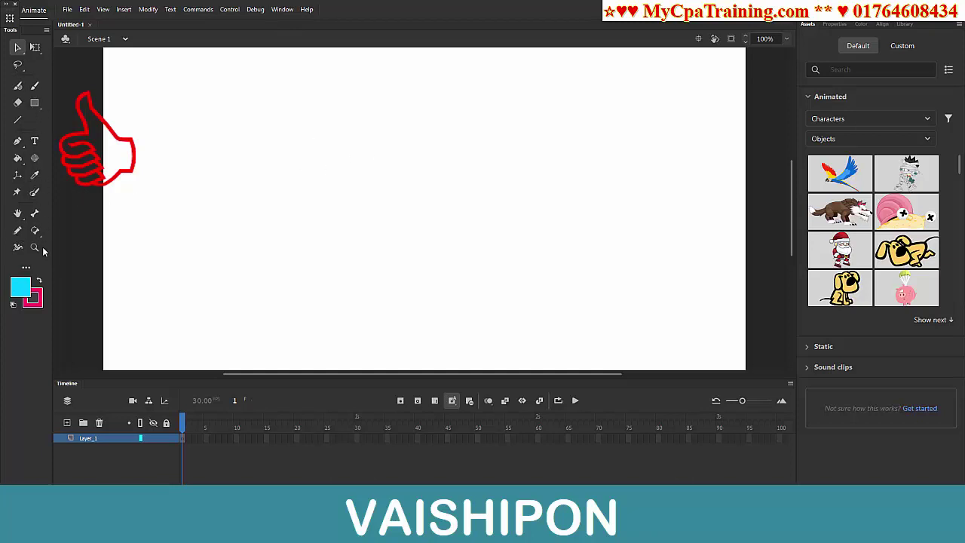
Customize the set of drawing tools by relocating the Line tool to the end, after the Zoom tool
{"action": "left_click", "coordinate": [26, 268]}
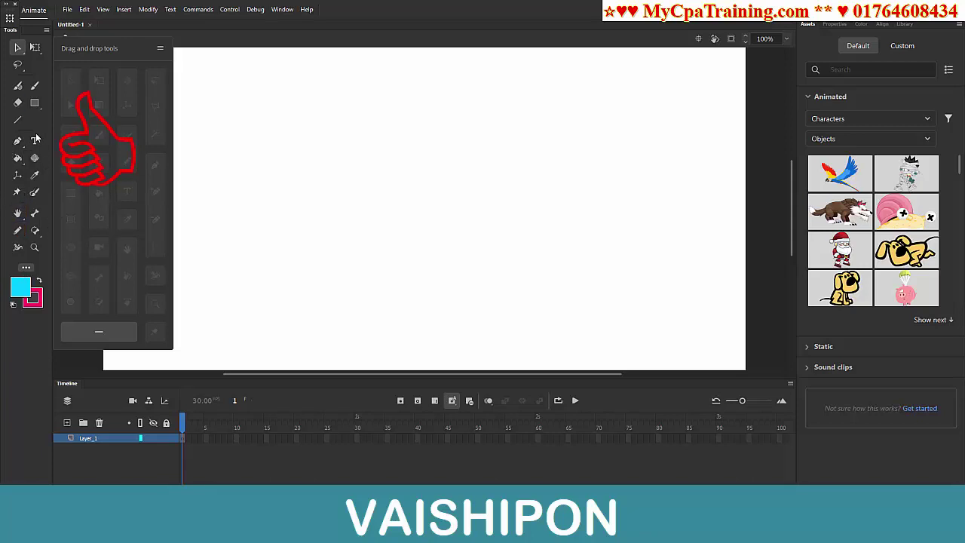
{"action": "left_click_drag", "start_coordinate": [19, 123], "coordinate": [85, 150]}
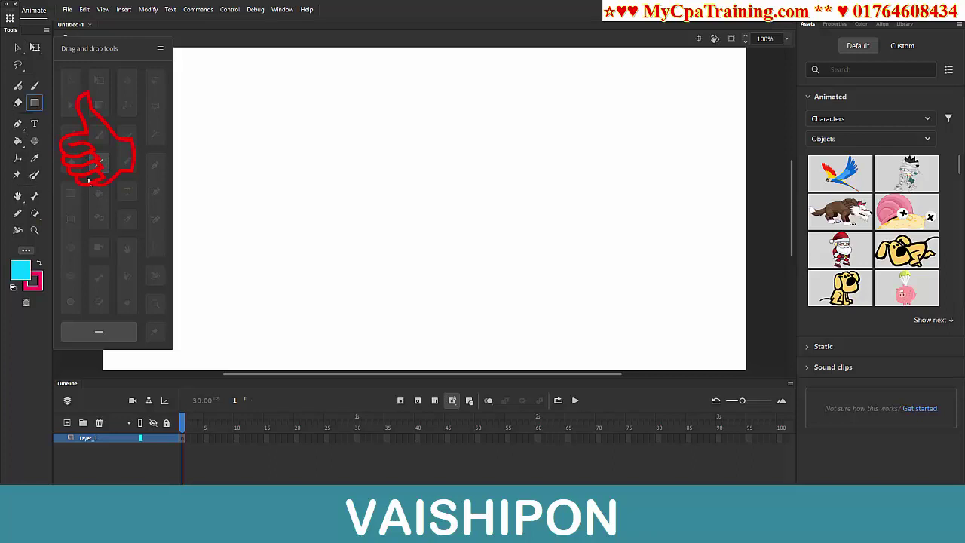
{"action": "left_click", "coordinate": [99, 163]}
{"action": "left_click_drag", "start_coordinate": [76, 149], "coordinate": [18, 114]}
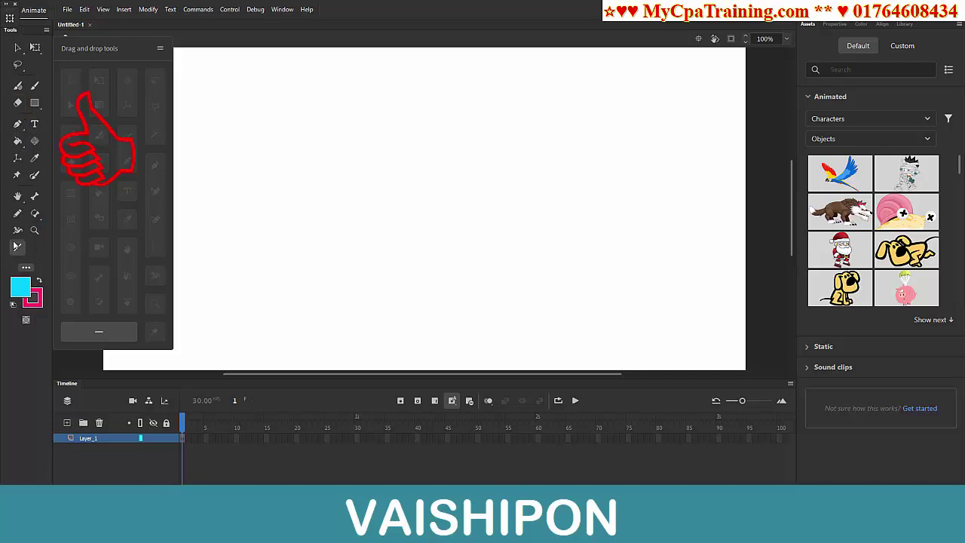
{"action": "mouse_move", "coordinate": [19, 251]}
{"action": "left_mouse_down"}
{"action": "mouse_move", "coordinate": [30, 142]}
{"action": "mouse_move", "coordinate": [19, 126]}
{"action": "mouse_move", "coordinate": [19, 248]}
{"action": "left_mouse_up"}
{"action": "left_click", "coordinate": [18, 124]}
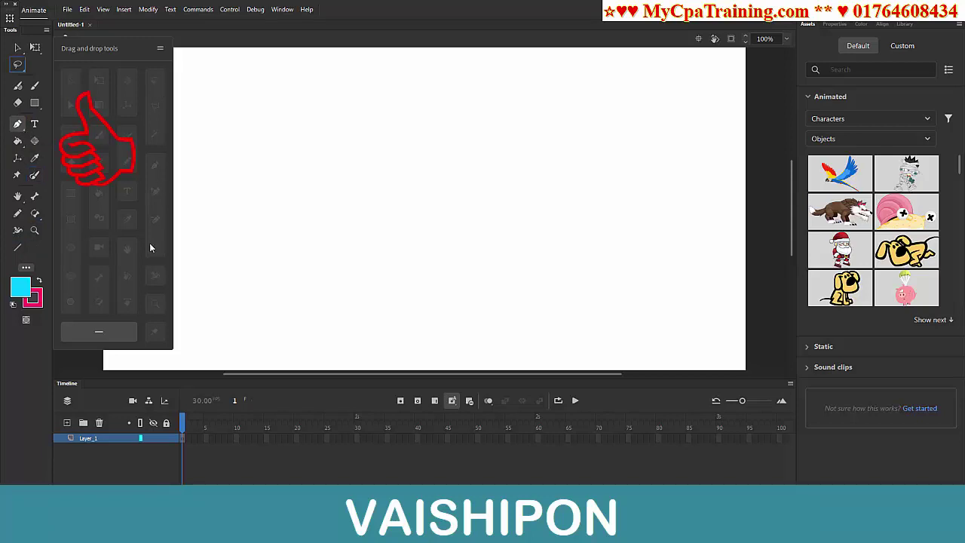
{"action": "left_click", "coordinate": [196, 340]}
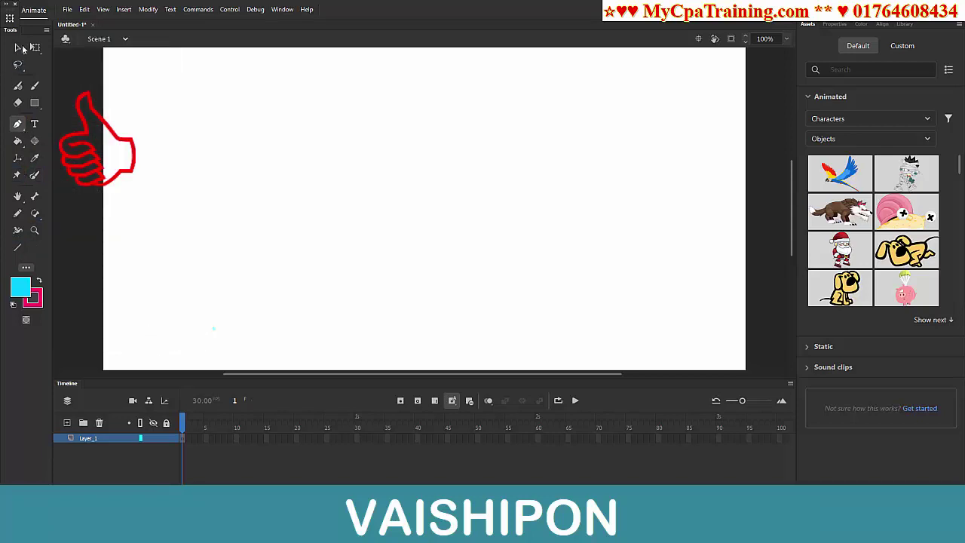
Examine the tool variants grouped under Pen and Paint Bucket, and return to the Selection tool
{"action": "left_click", "coordinate": [23, 132]}
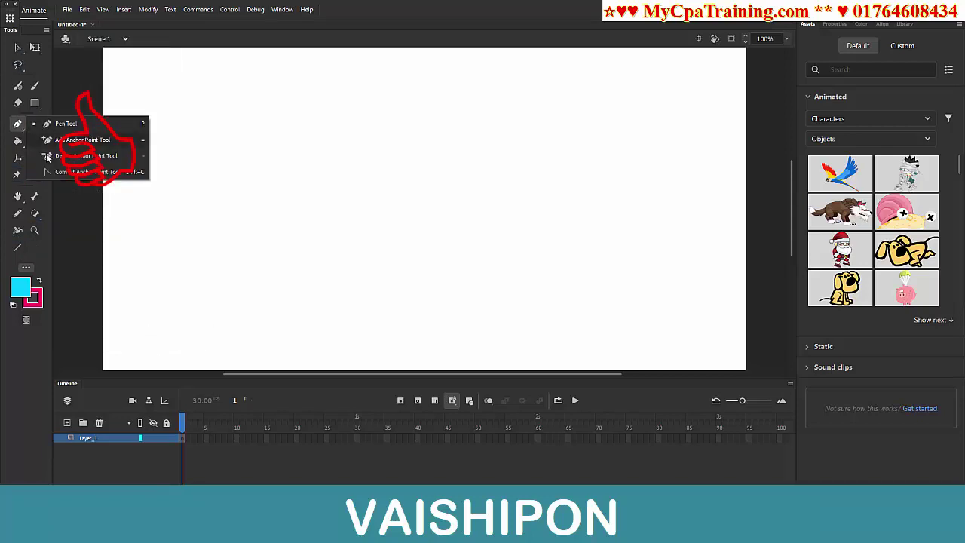
{"action": "left_click", "coordinate": [24, 151]}
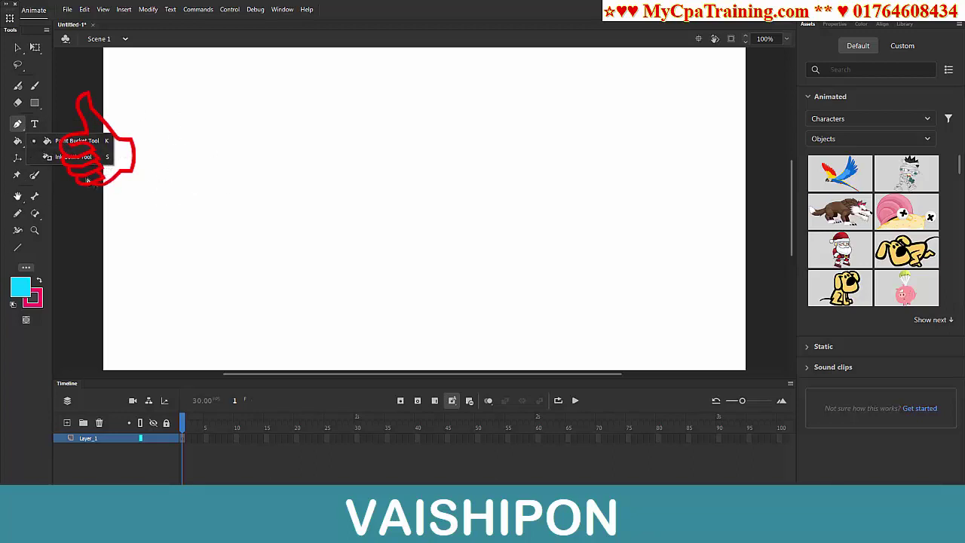
{"action": "left_click", "coordinate": [47, 251]}
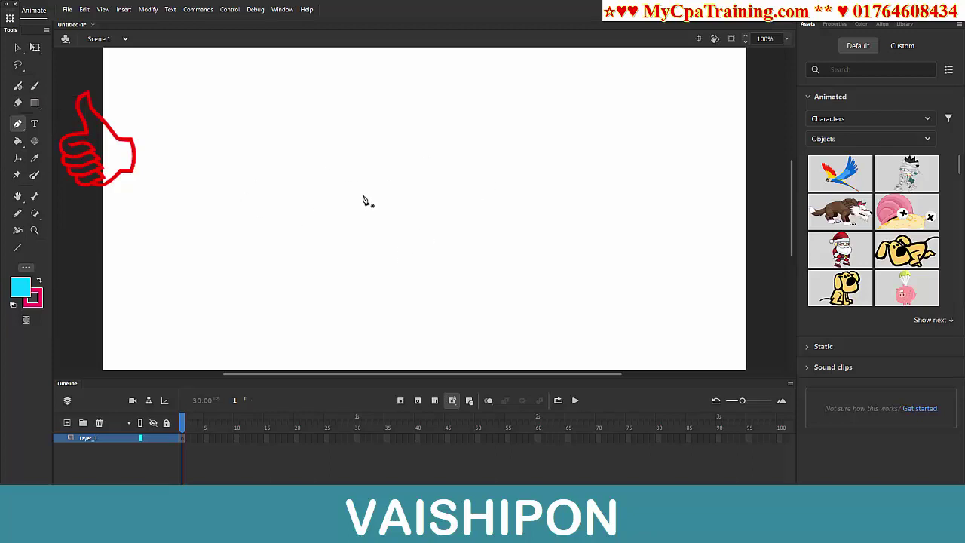
{"action": "left_click", "coordinate": [18, 49]}
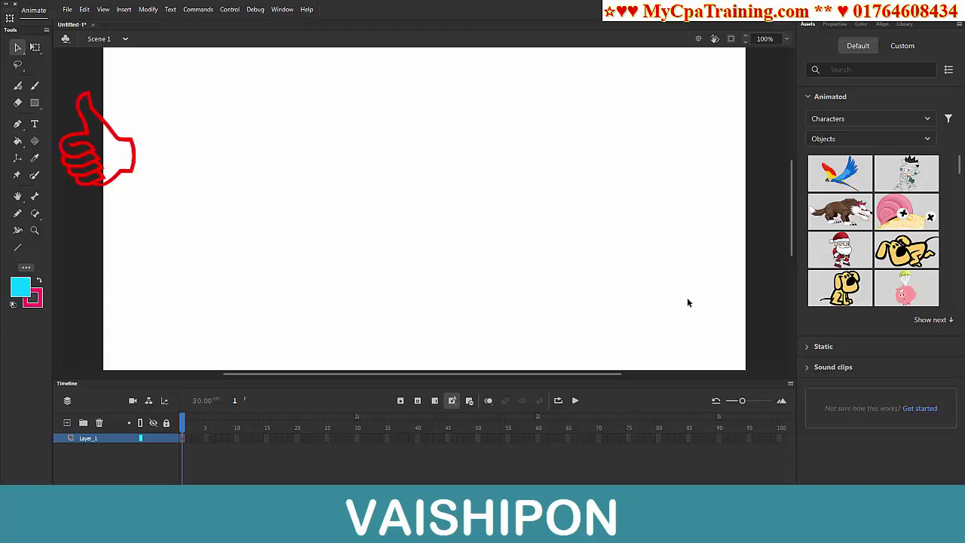
Set the fill colour to dark teal and the stroke colour to red from the default swatches
{"action": "left_click", "coordinate": [32, 295]}
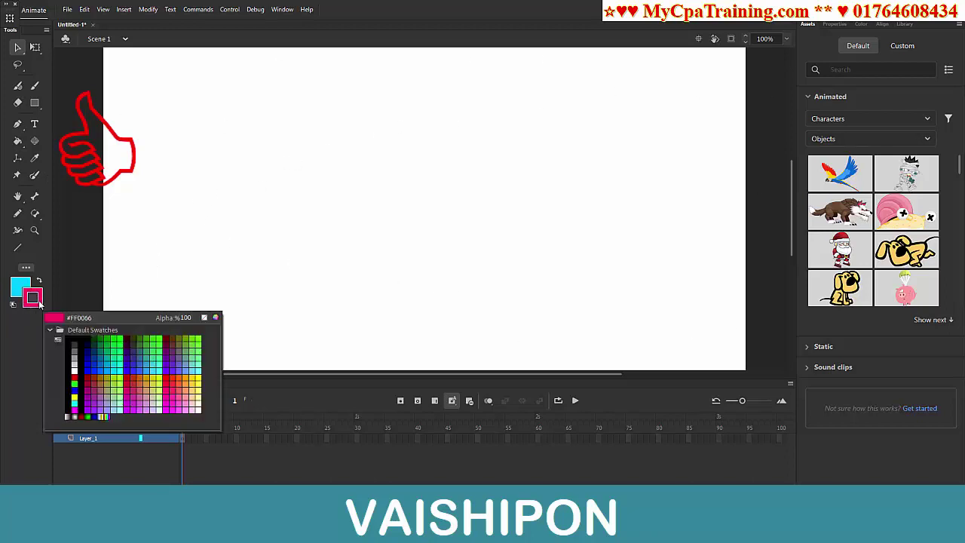
{"action": "key", "text": "Escape"}
{"action": "left_click", "coordinate": [28, 289]}
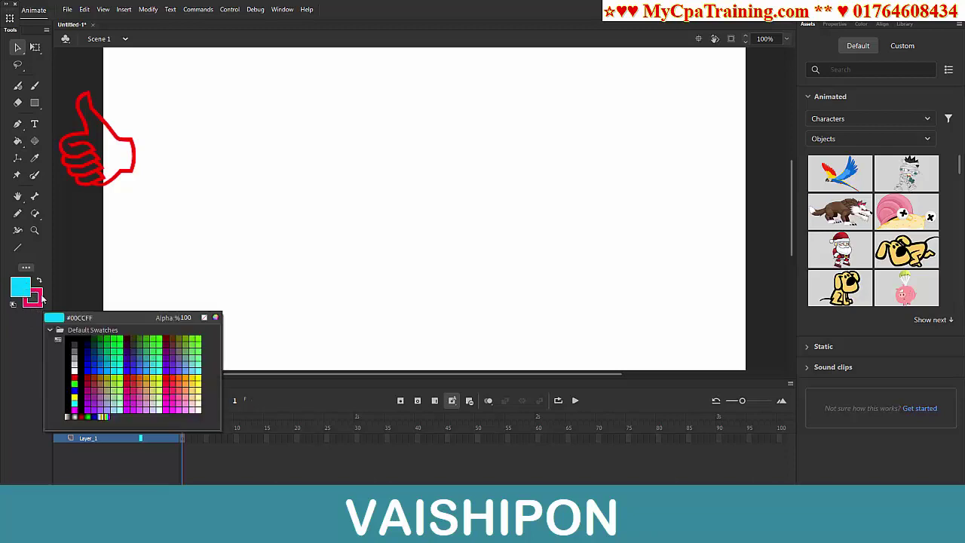
{"action": "key", "text": "Escape"}
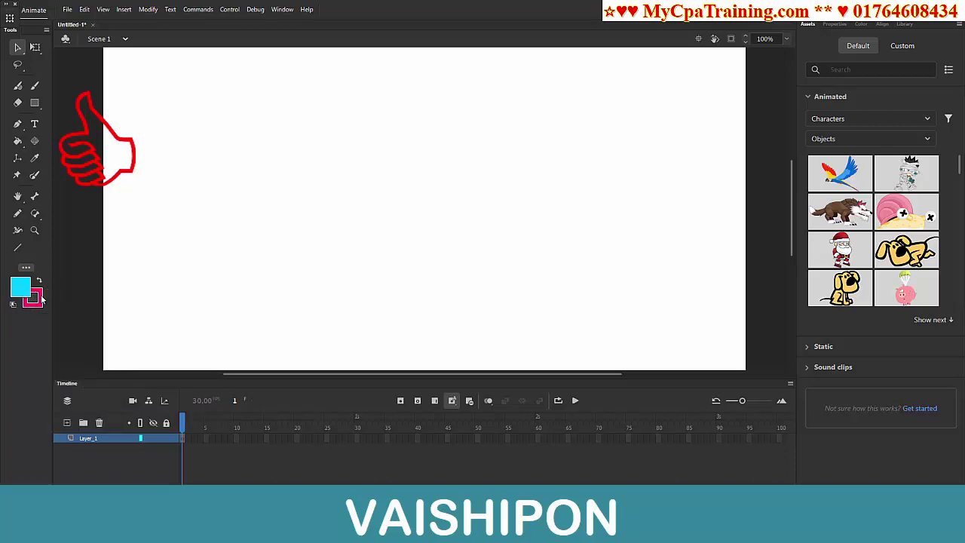
{"action": "left_click", "coordinate": [27, 291]}
{"action": "left_click", "coordinate": [27, 291]}
{"action": "left_click", "coordinate": [27, 291]}
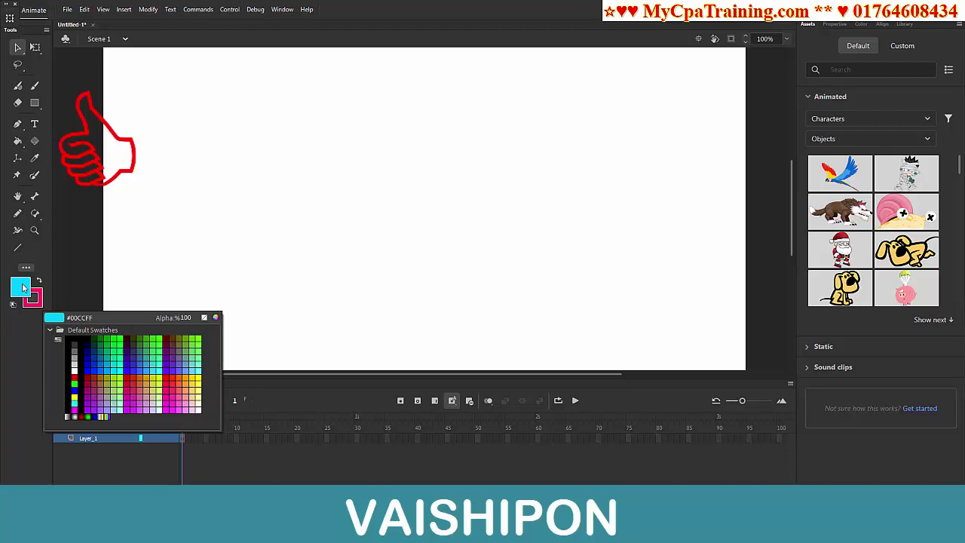
{"action": "left_click", "coordinate": [141, 350]}
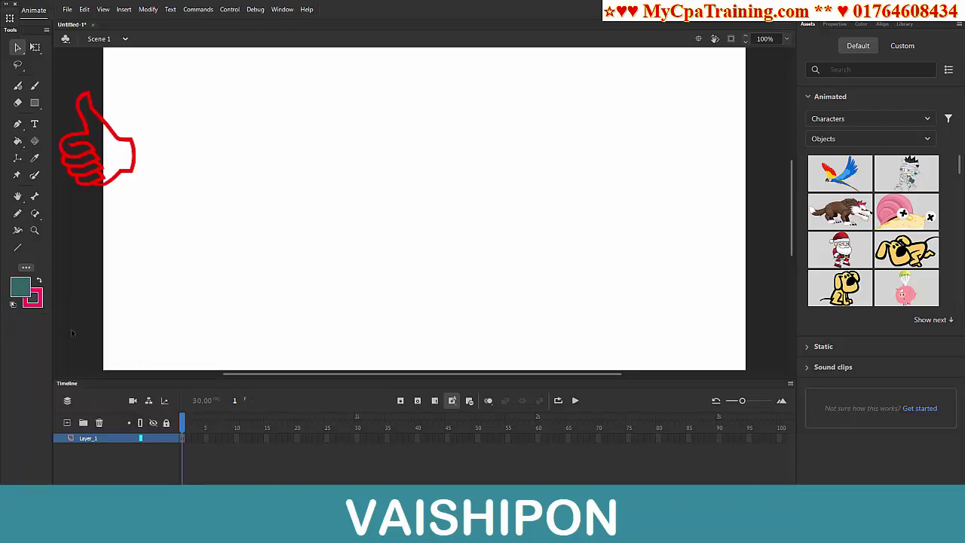
{"action": "left_click", "coordinate": [38, 301]}
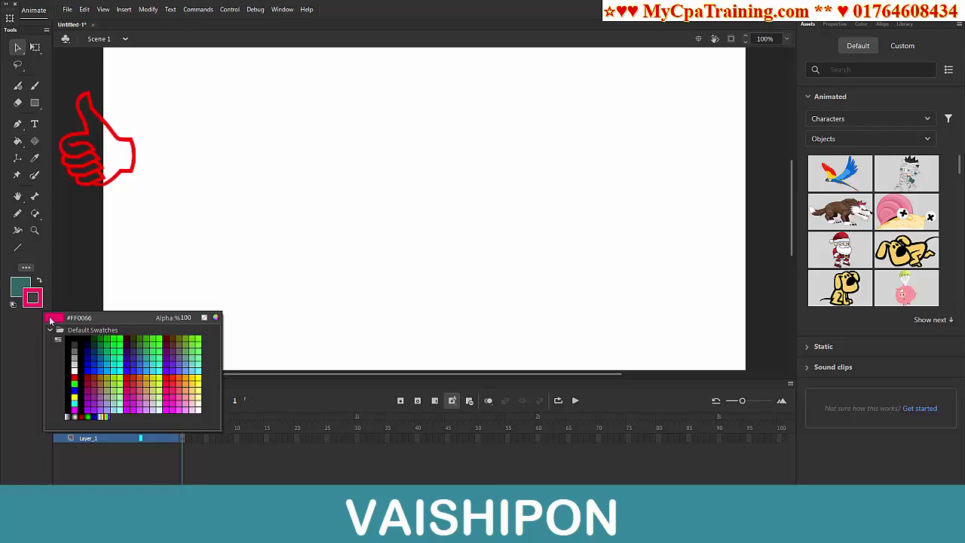
{"action": "left_click", "coordinate": [76, 370]}
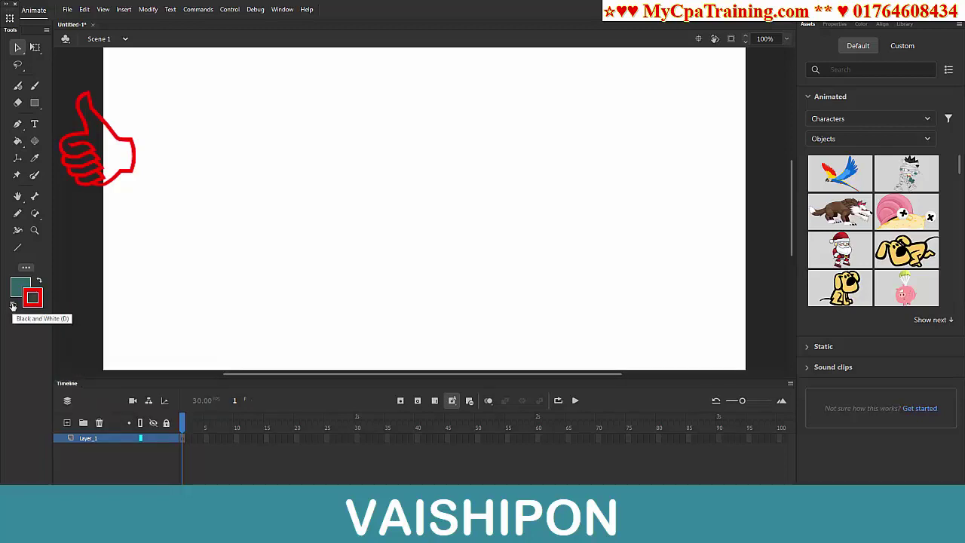
Swap the fill and stroke colours repeatedly, ending with a red fill and a dark teal stroke
{"action": "left_click", "coordinate": [40, 281]}
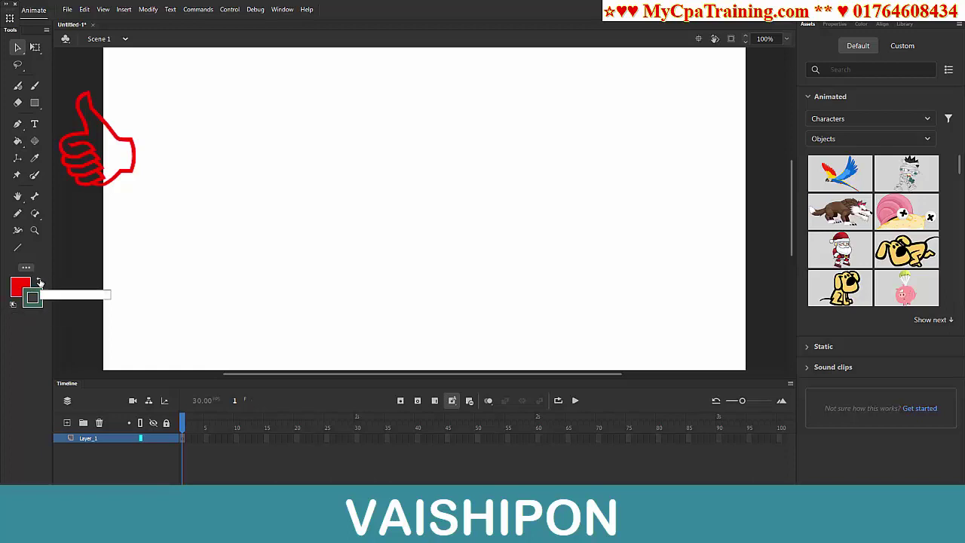
{"action": "left_click", "coordinate": [40, 282]}
{"action": "left_click", "coordinate": [41, 282]}
{"action": "left_click", "coordinate": [40, 281]}
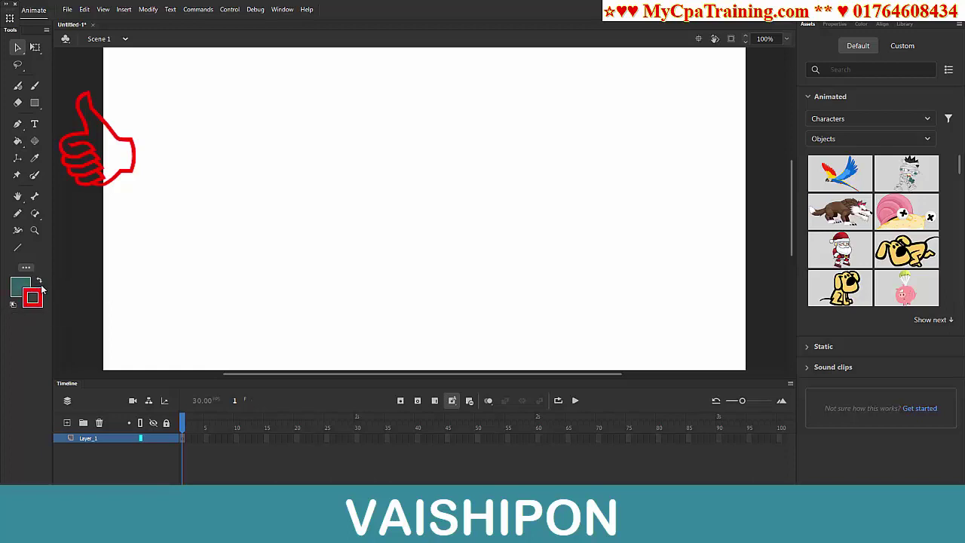
{"action": "left_click", "coordinate": [40, 281]}
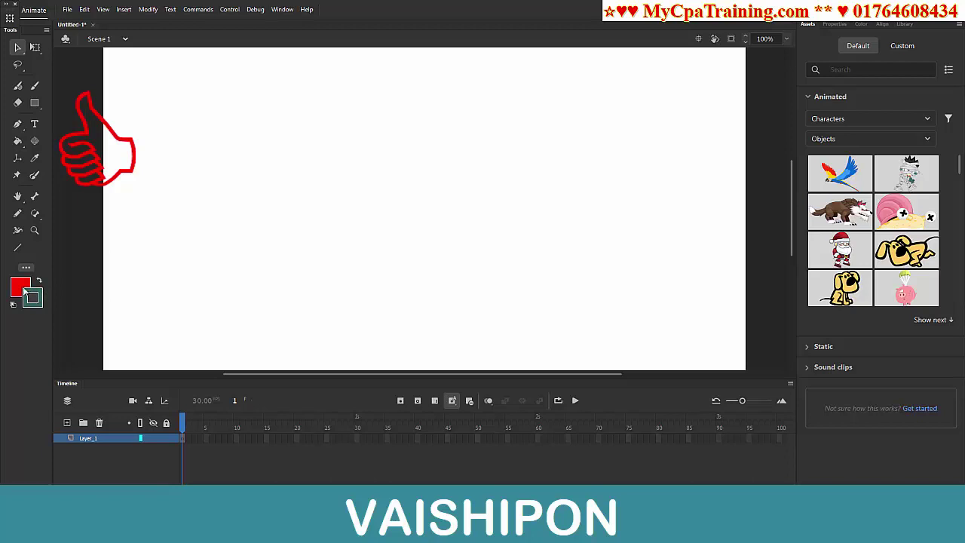
{"action": "left_click", "coordinate": [40, 281]}
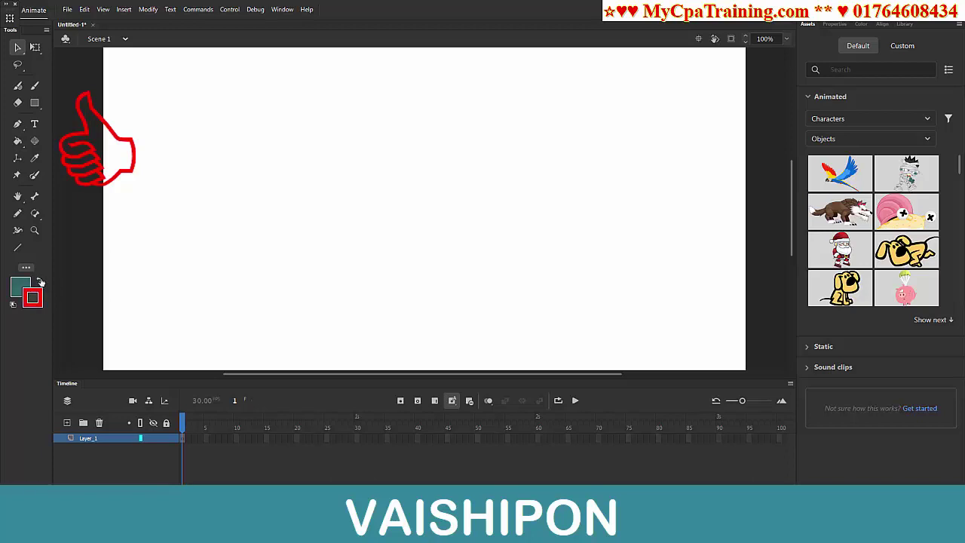
{"action": "left_click", "coordinate": [40, 281]}
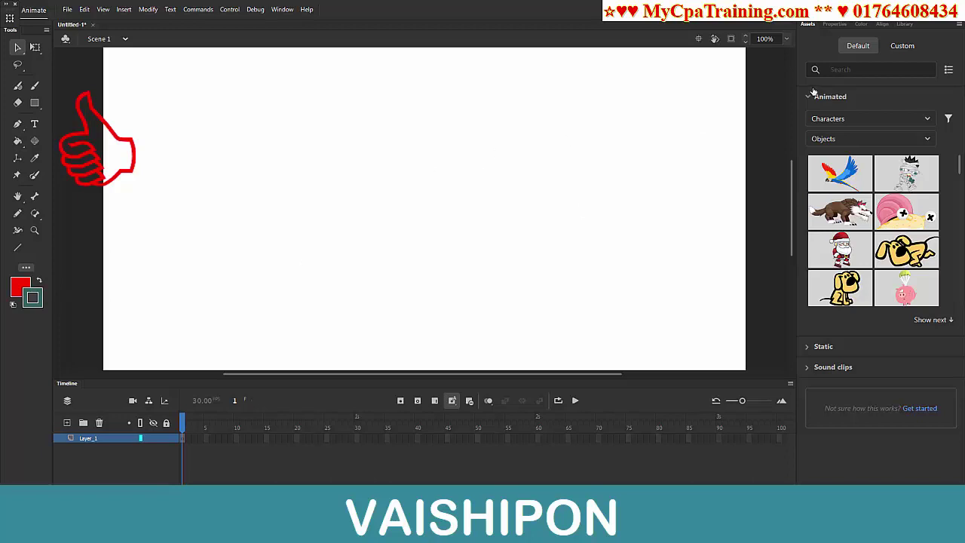
Try stage magnifications of 75%, 100% and 200%, and finish by fitting the stage in the window
{"action": "left_click", "coordinate": [787, 39]}
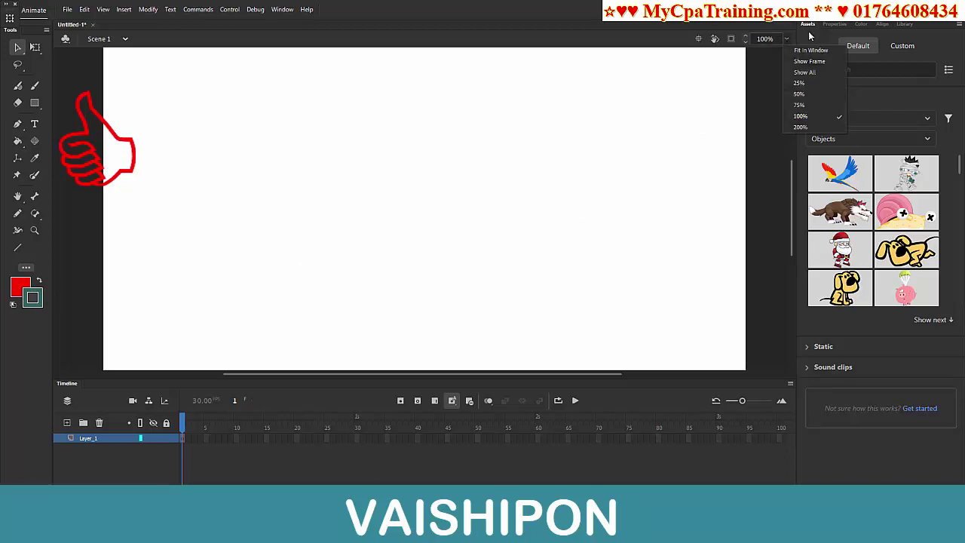
{"action": "left_click", "coordinate": [800, 105]}
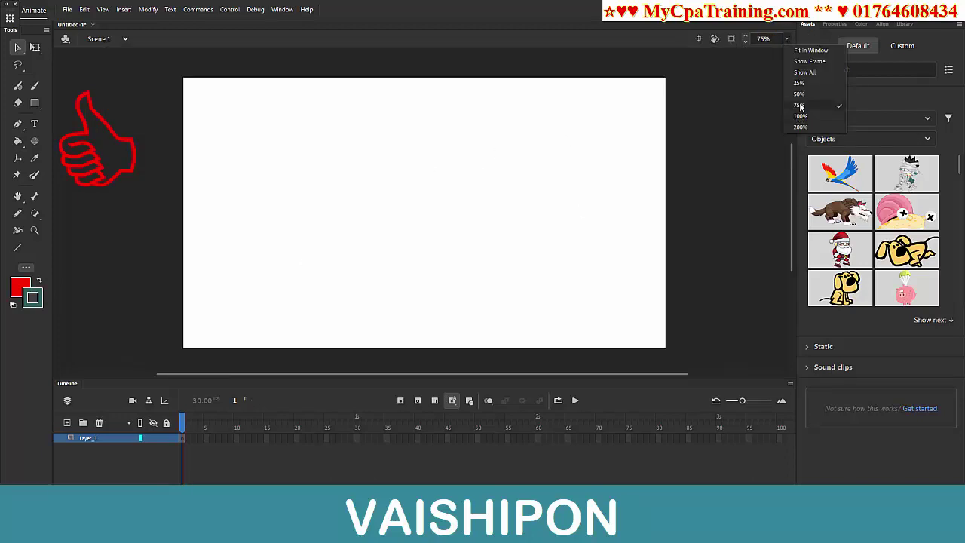
{"action": "left_click", "coordinate": [801, 117]}
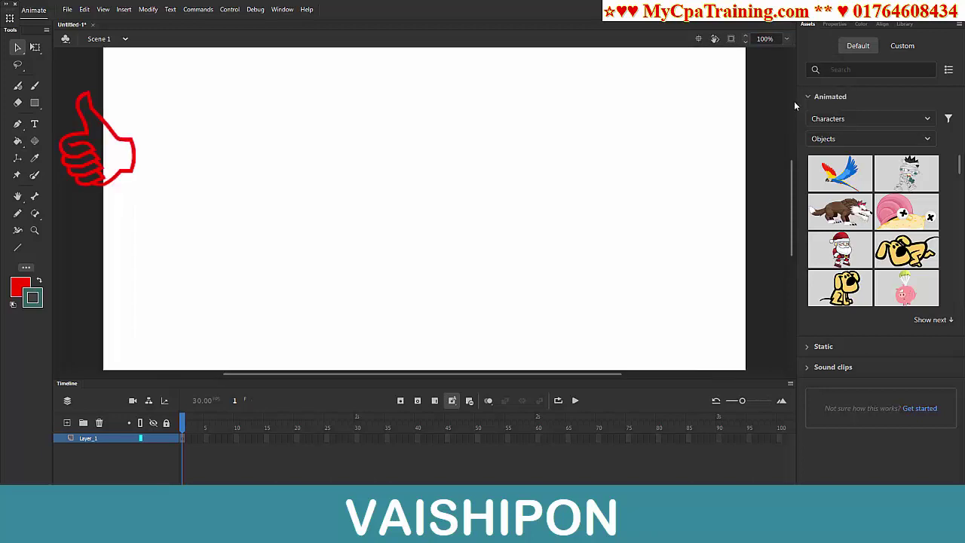
{"action": "left_click", "coordinate": [787, 40]}
{"action": "left_click", "coordinate": [798, 128]}
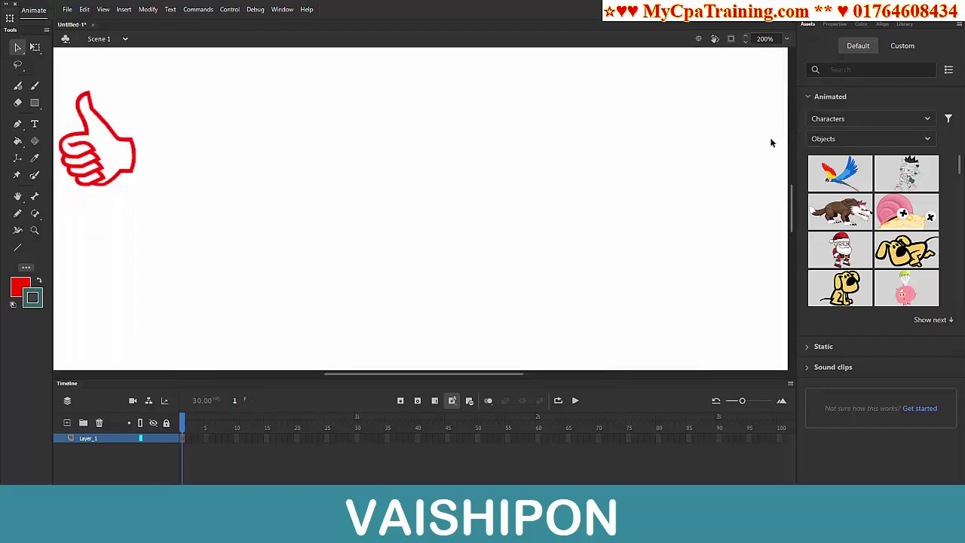
{"action": "left_click", "coordinate": [787, 40]}
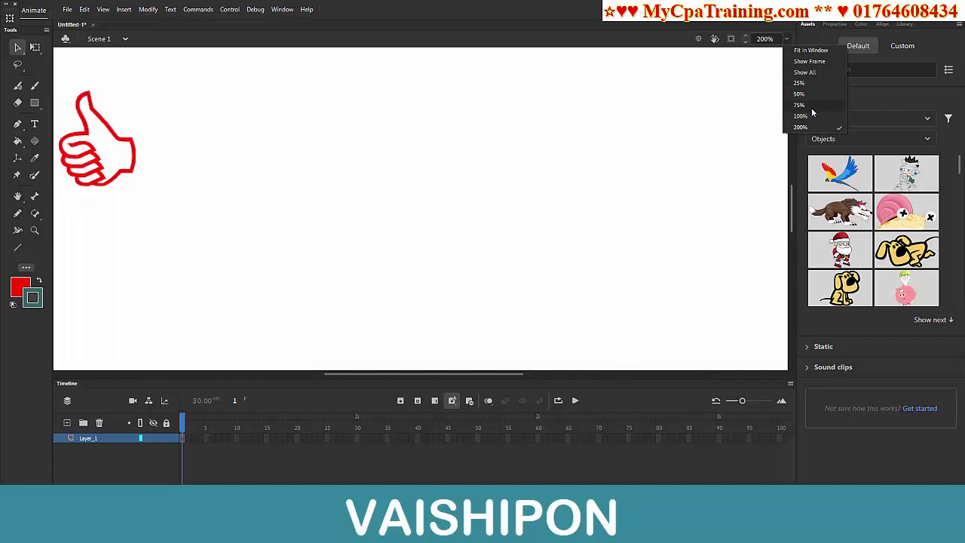
{"action": "left_click", "coordinate": [814, 51]}
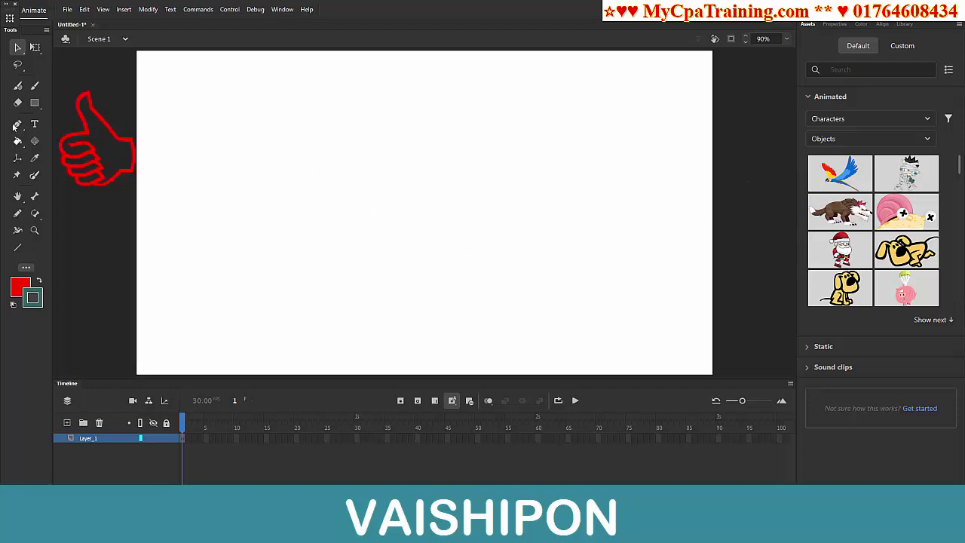
Draw a tall red oval with the Oval tool on the pasteboard beside the stage and move its fill to mid-stage
{"action": "left_click", "coordinate": [36, 104]}
{"action": "left_click", "coordinate": [83, 134]}
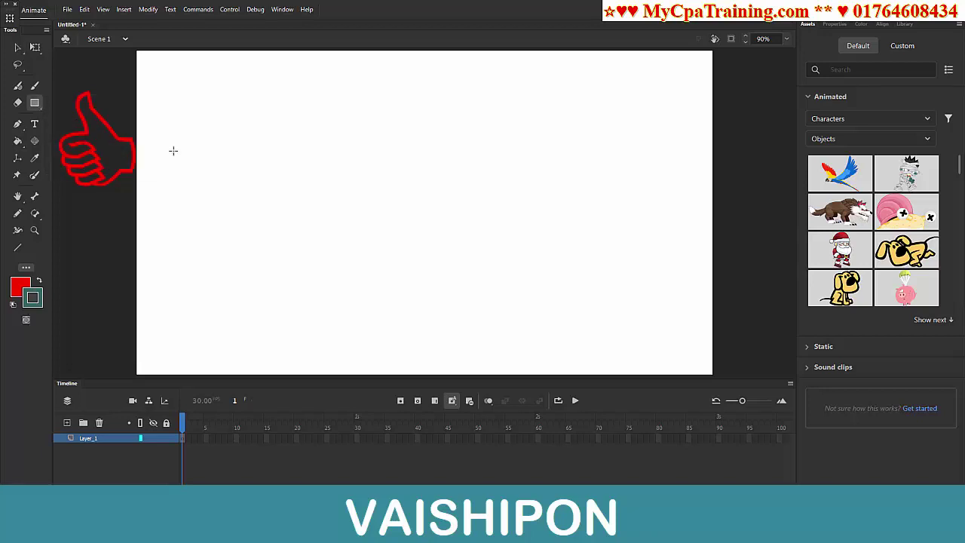
{"action": "left_click_drag", "start_coordinate": [722, 143], "coordinate": [776, 228]}
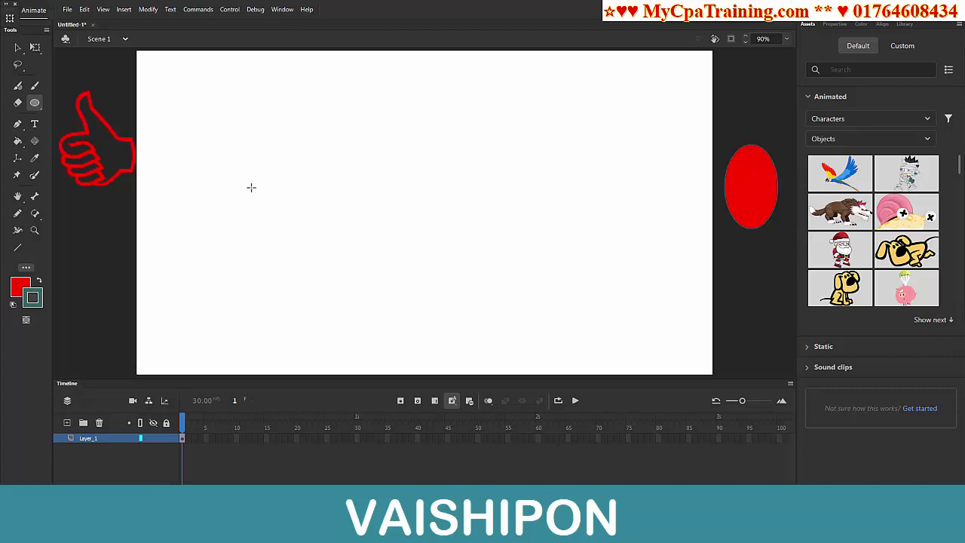
{"action": "left_click", "coordinate": [18, 48]}
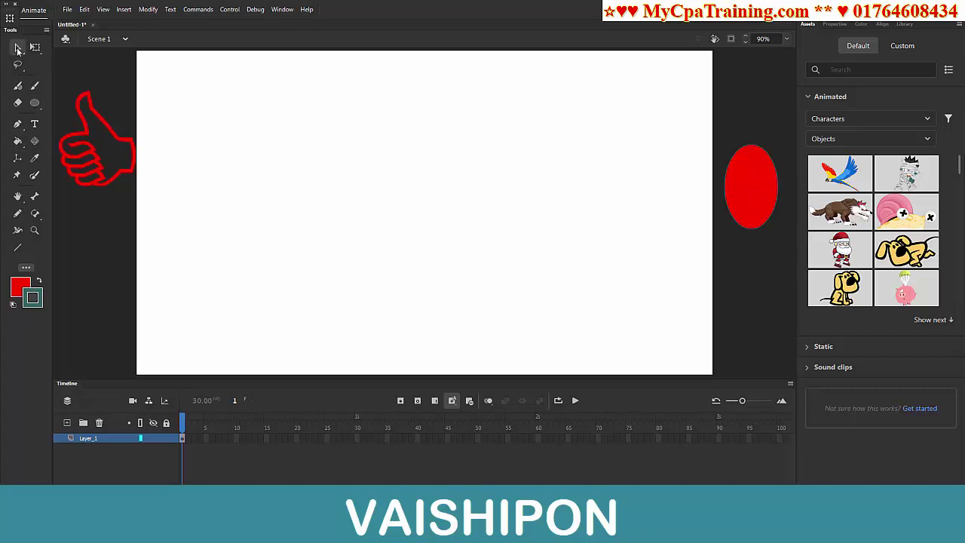
{"action": "left_click_drag", "start_coordinate": [753, 199], "coordinate": [411, 211]}
{"action": "left_click", "coordinate": [565, 261]}
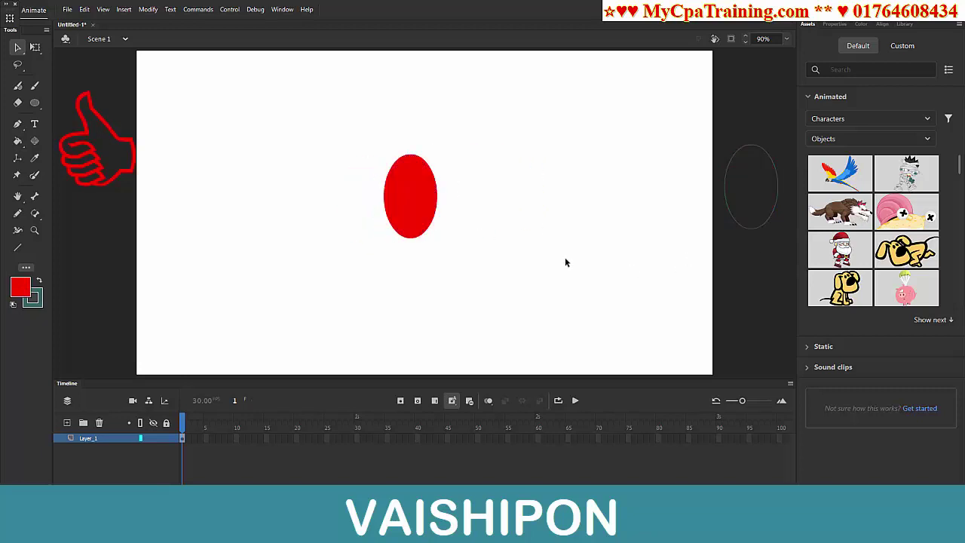
Move the oval's separate outline from the pasteboard onto the stage and delete it
{"action": "left_click", "coordinate": [769, 222]}
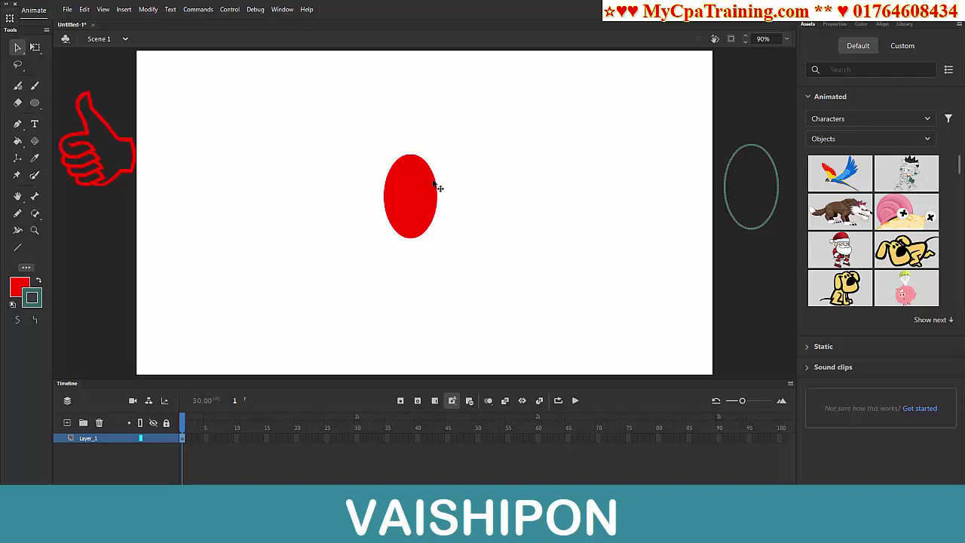
{"action": "left_click", "coordinate": [400, 207]}
{"action": "left_click", "coordinate": [761, 232]}
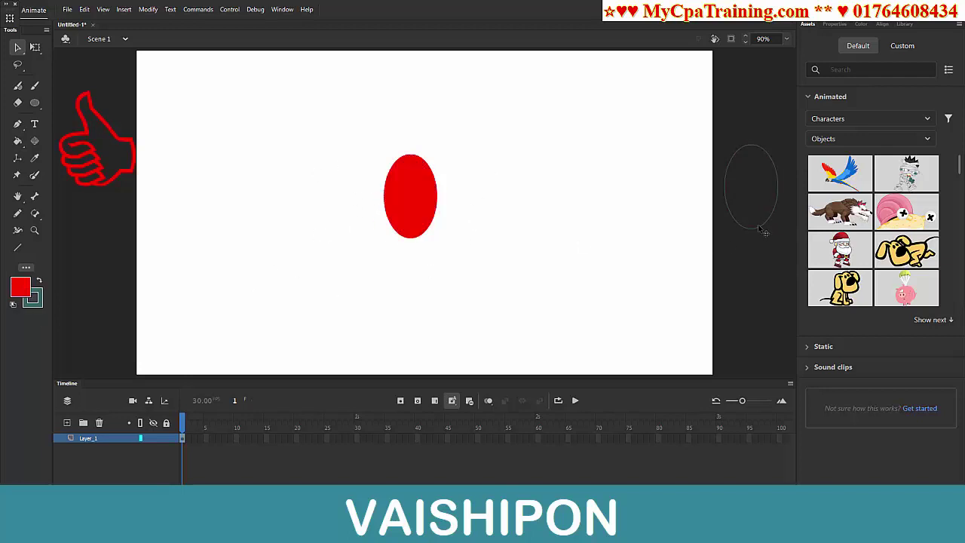
{"action": "left_click_drag", "start_coordinate": [758, 230], "coordinate": [562, 231]}
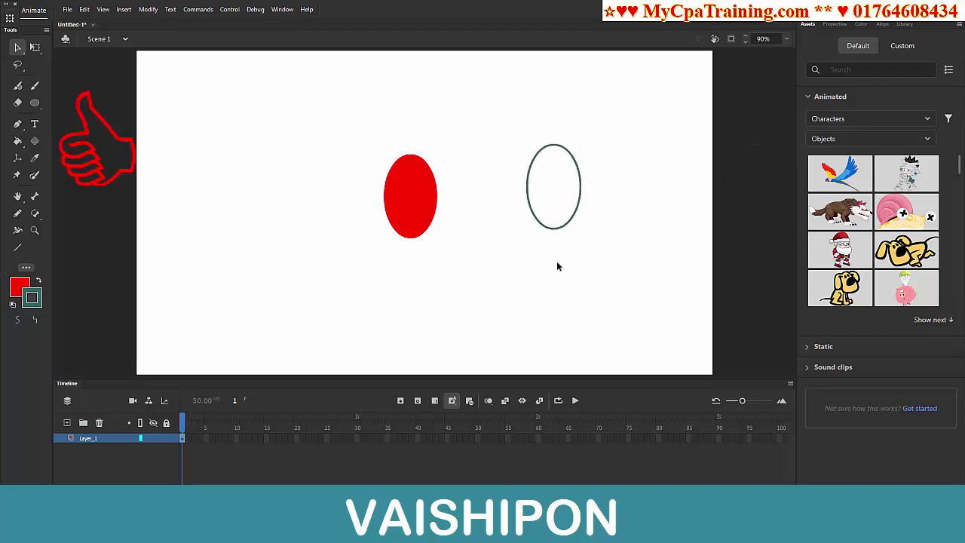
{"action": "key", "text": "Delete"}
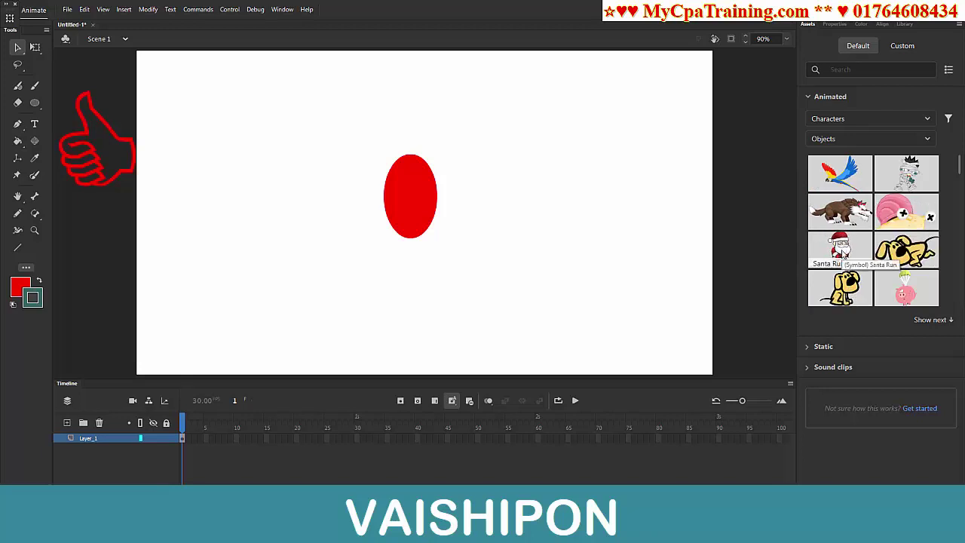
Place the animated Santa Run character on the stage beside the red oval, preview its animation, and return the playhead to frame 1
{"action": "left_click", "coordinate": [828, 254]}
{"action": "left_click_drag", "start_coordinate": [827, 253], "coordinate": [533, 231]}
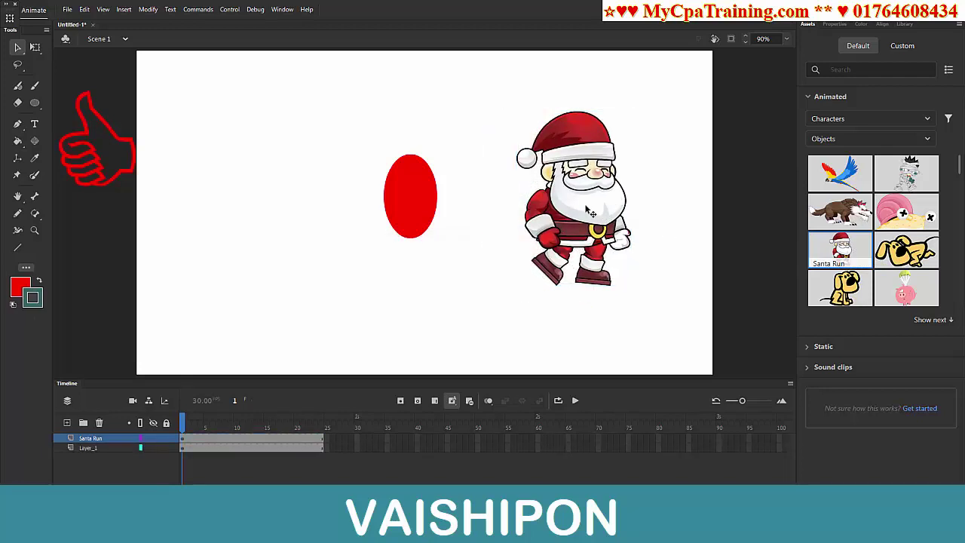
{"action": "left_click_drag", "start_coordinate": [591, 213], "coordinate": [574, 226]}
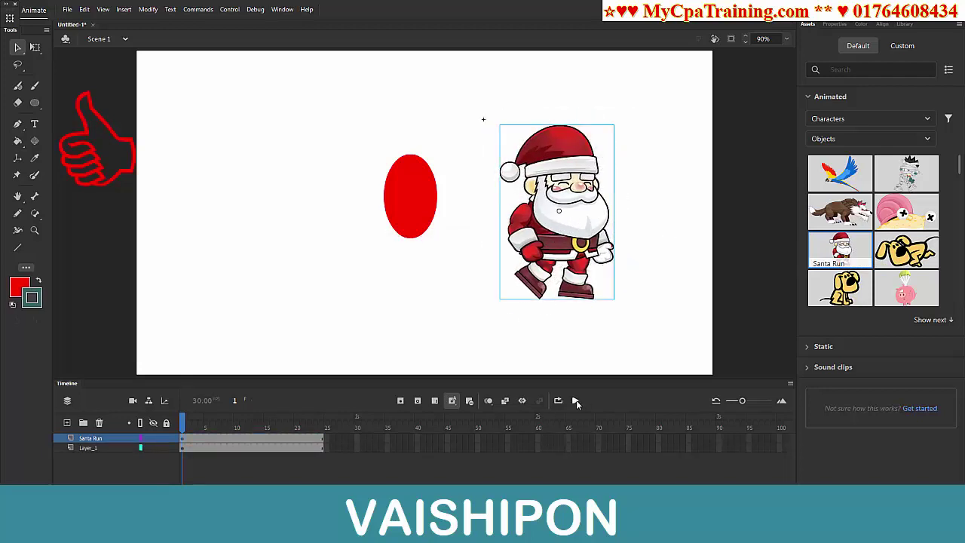
{"action": "left_click", "coordinate": [576, 404]}
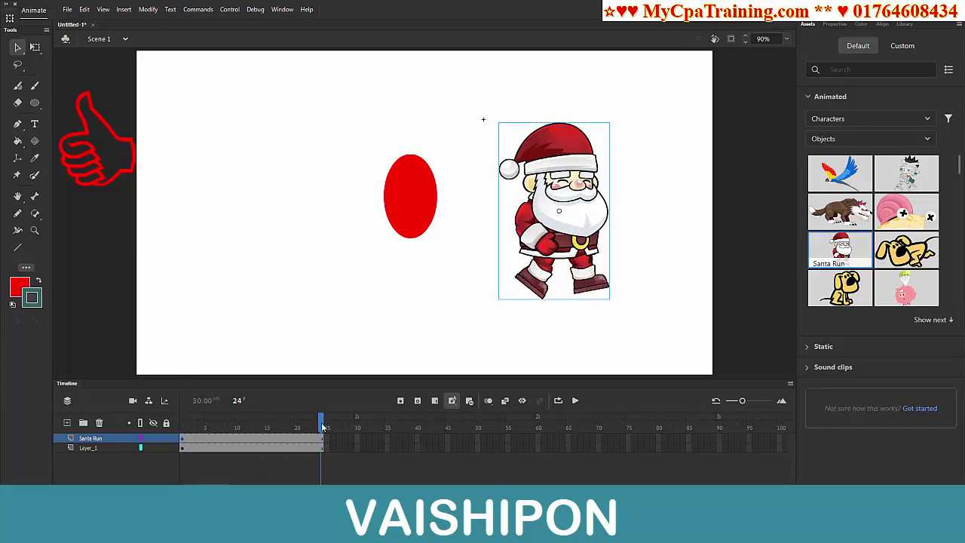
{"action": "left_click_drag", "start_coordinate": [322, 426], "coordinate": [181, 411]}
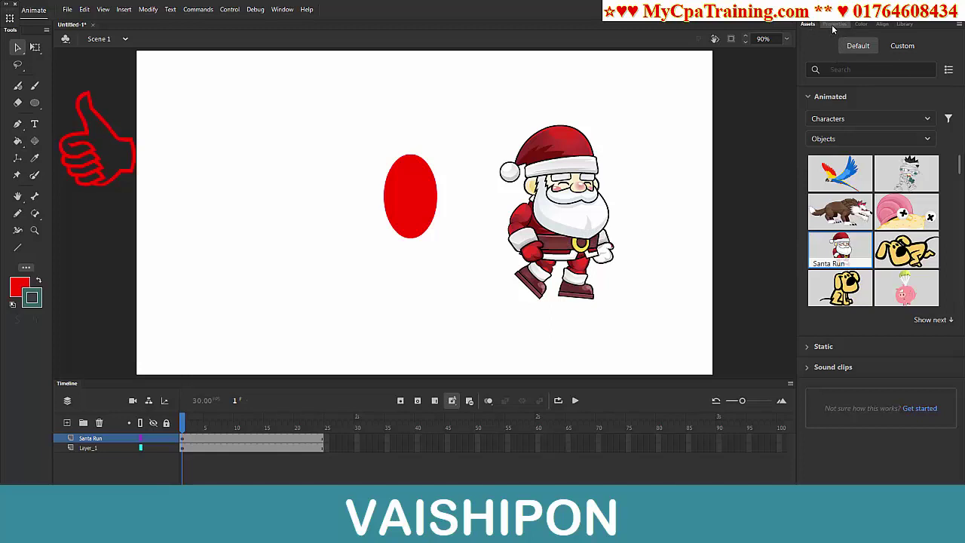
Browse the default animated assets in the Props and Backgrounds categories
{"action": "left_click", "coordinate": [821, 98]}
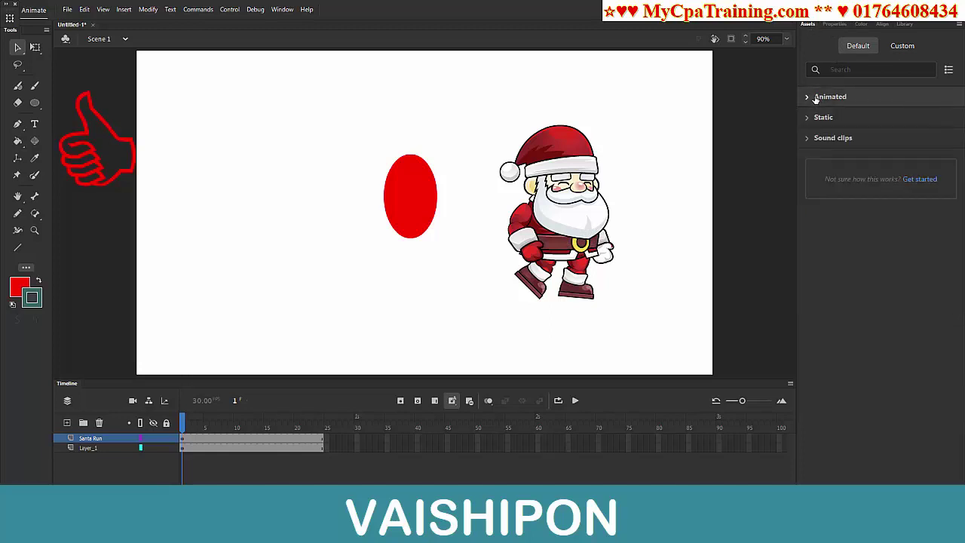
{"action": "left_click", "coordinate": [815, 99]}
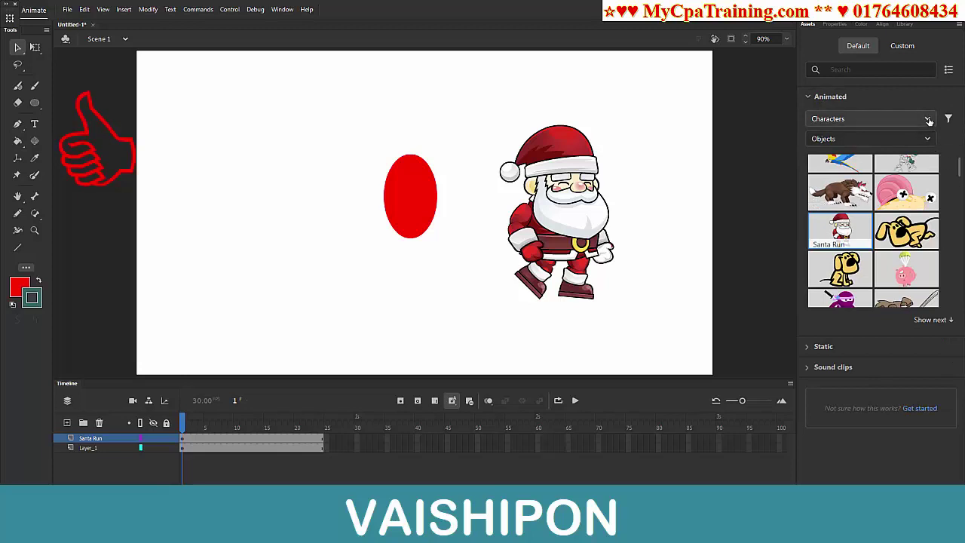
{"action": "left_click", "coordinate": [929, 121]}
{"action": "left_click", "coordinate": [829, 153]}
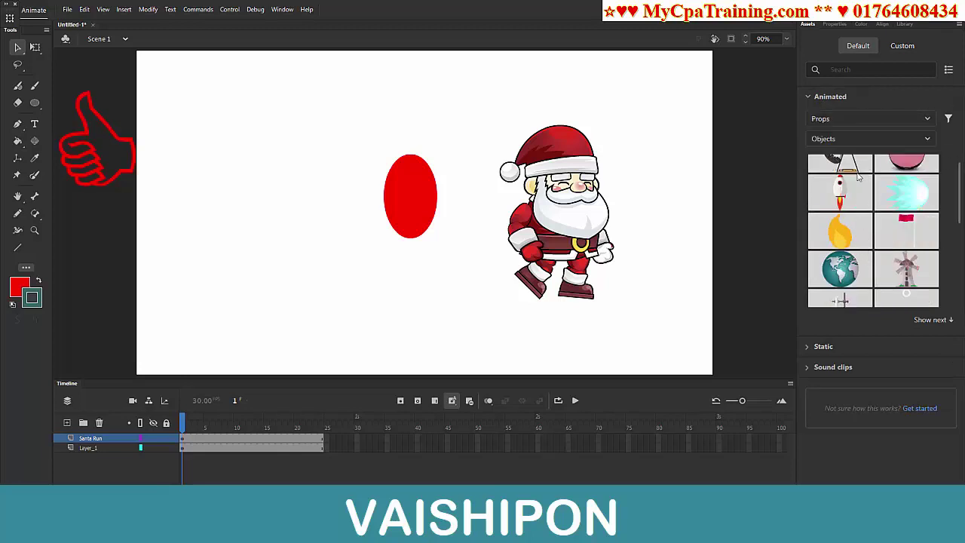
{"action": "scroll", "coordinate": [858, 176], "scroll_direction": "down", "scroll_amount": 5}
{"action": "scroll", "coordinate": [858, 176], "scroll_direction": "up", "scroll_amount": 3}
{"action": "left_click", "coordinate": [874, 120]}
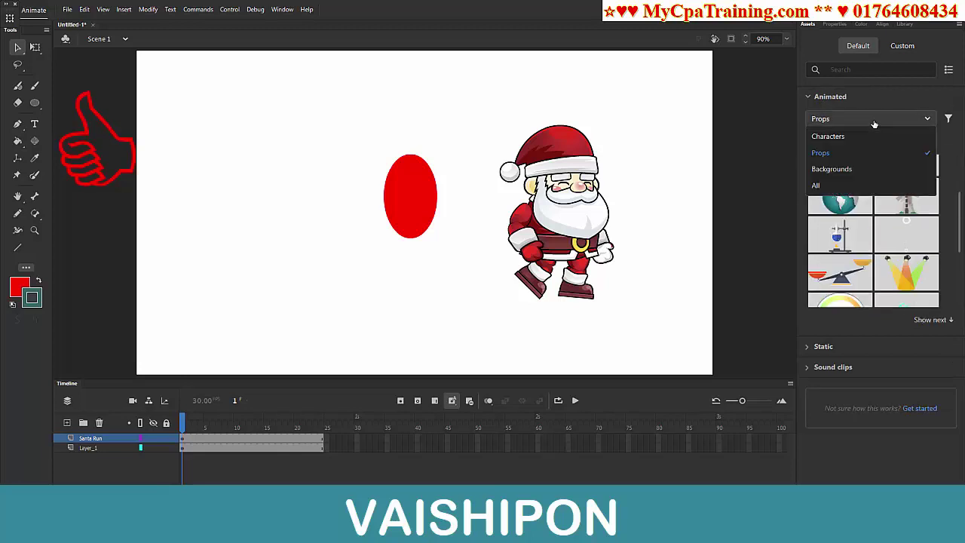
{"action": "left_click", "coordinate": [829, 169]}
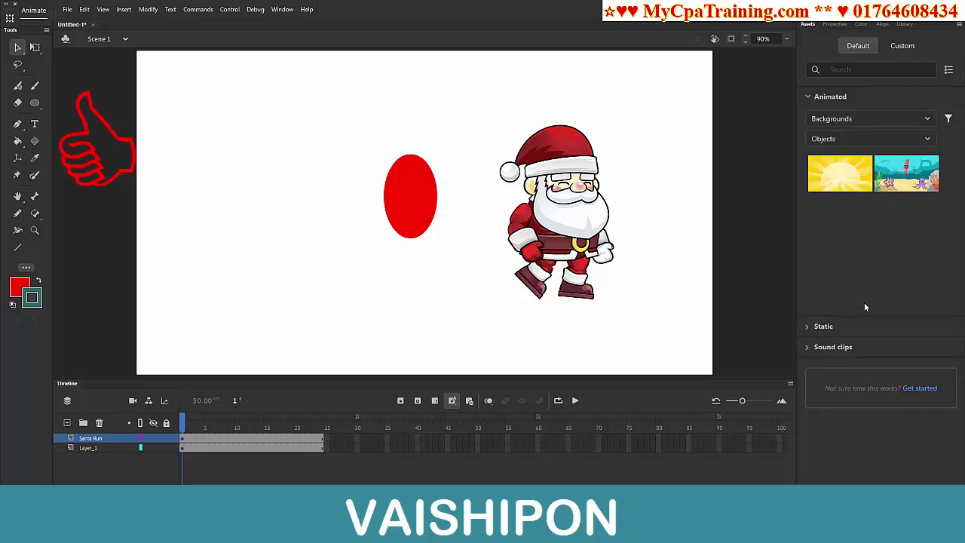
Browse the default sound clips, the static characters and the animated props in the asset collections
{"action": "left_click", "coordinate": [823, 347]}
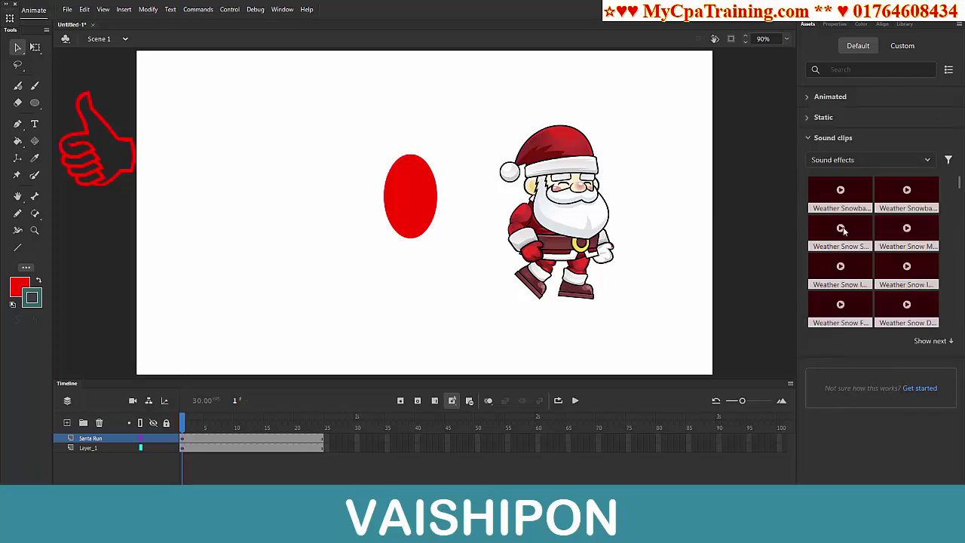
{"action": "left_click", "coordinate": [821, 125]}
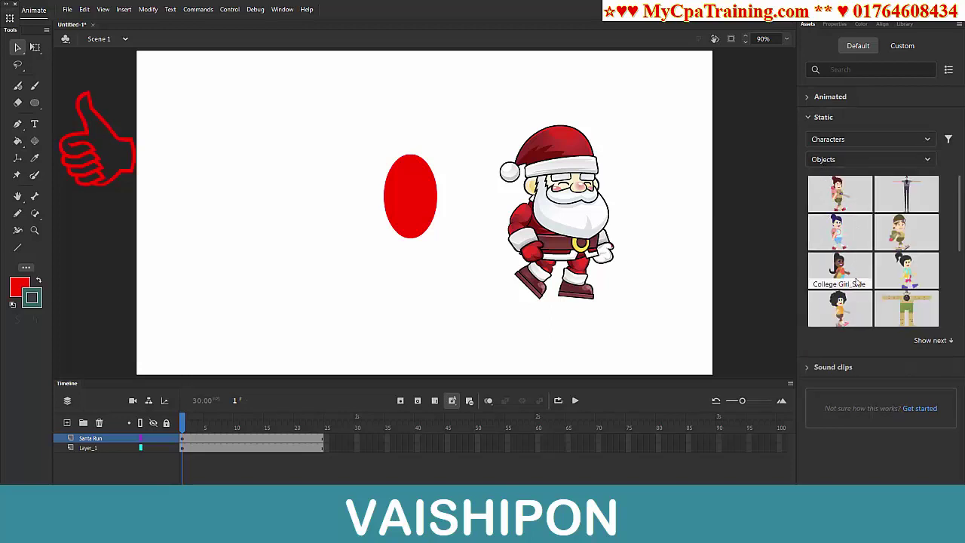
{"action": "left_click", "coordinate": [808, 97]}
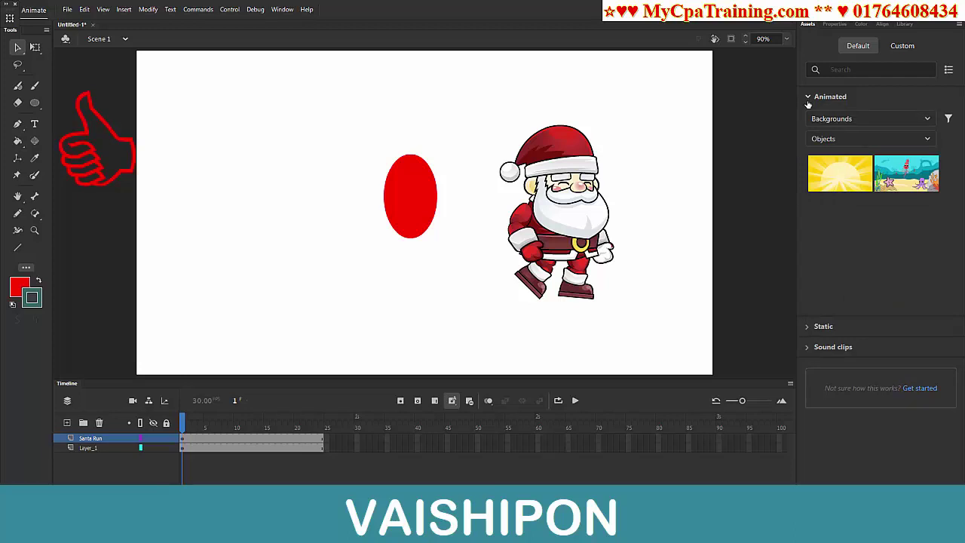
{"action": "left_click", "coordinate": [841, 119]}
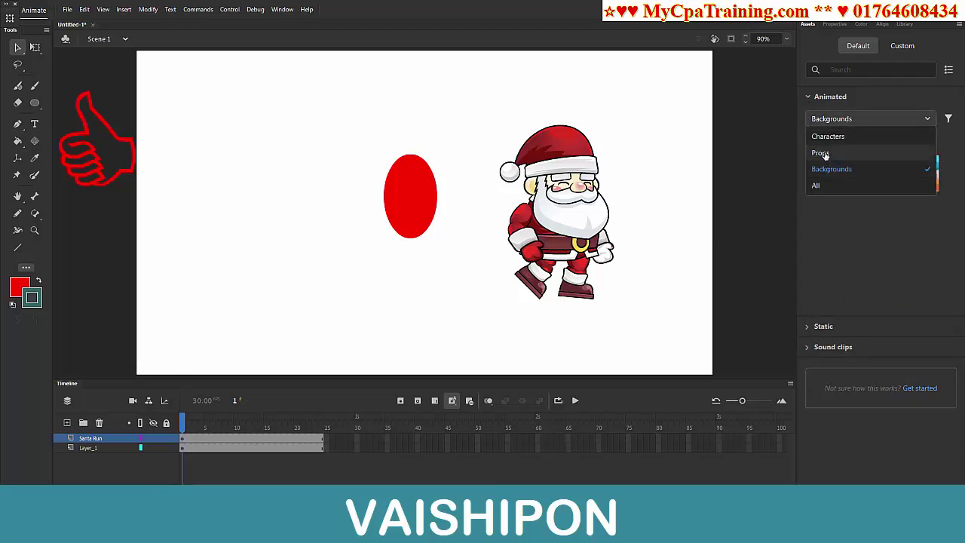
{"action": "left_click", "coordinate": [822, 153]}
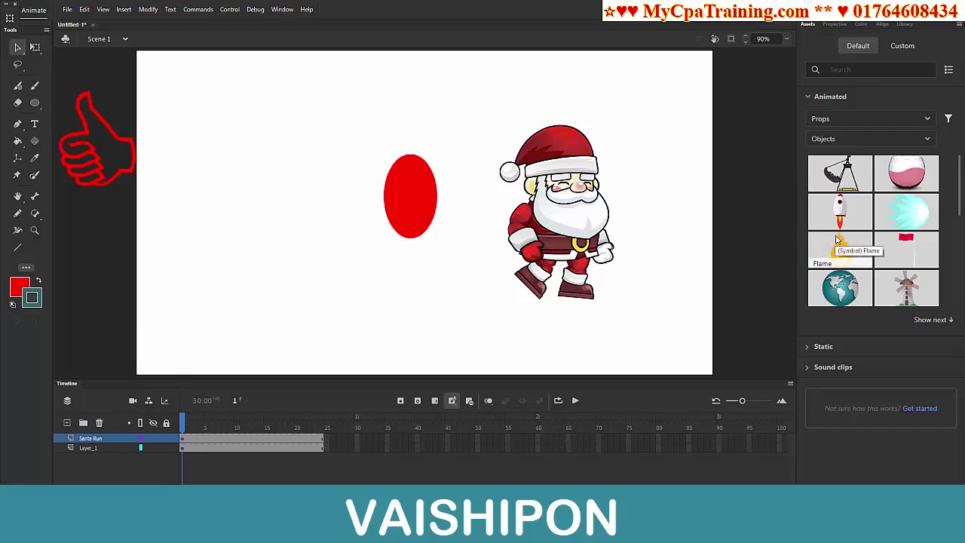
Review the document properties, including the stage color swatches and the advanced document settings, without changing anything
{"action": "left_click", "coordinate": [835, 24]}
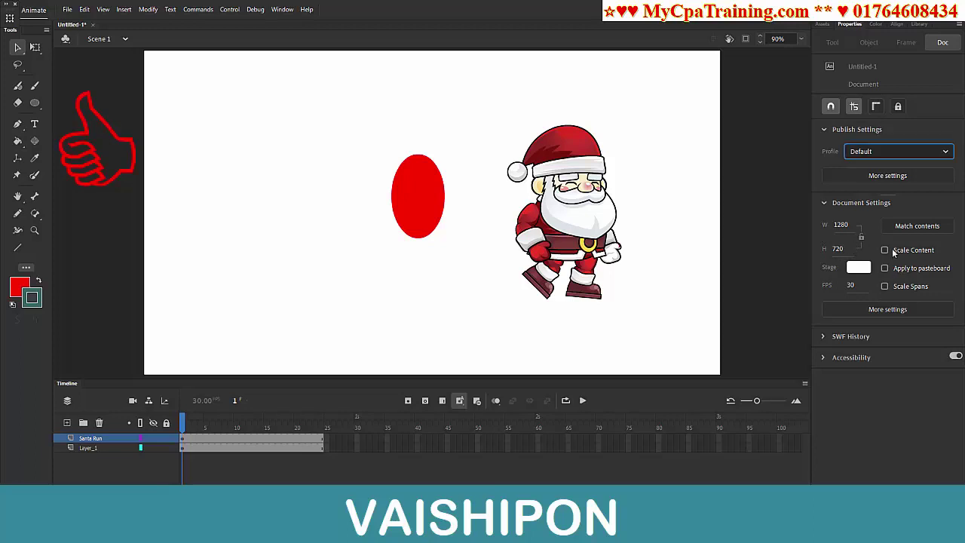
{"action": "left_click", "coordinate": [859, 273]}
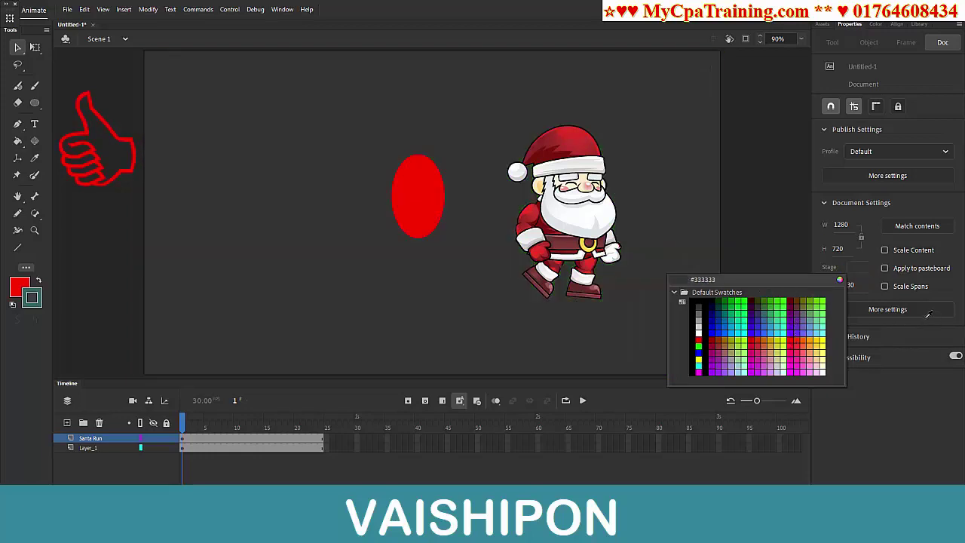
{"action": "key", "text": "Escape"}
{"action": "left_click", "coordinate": [887, 309]}
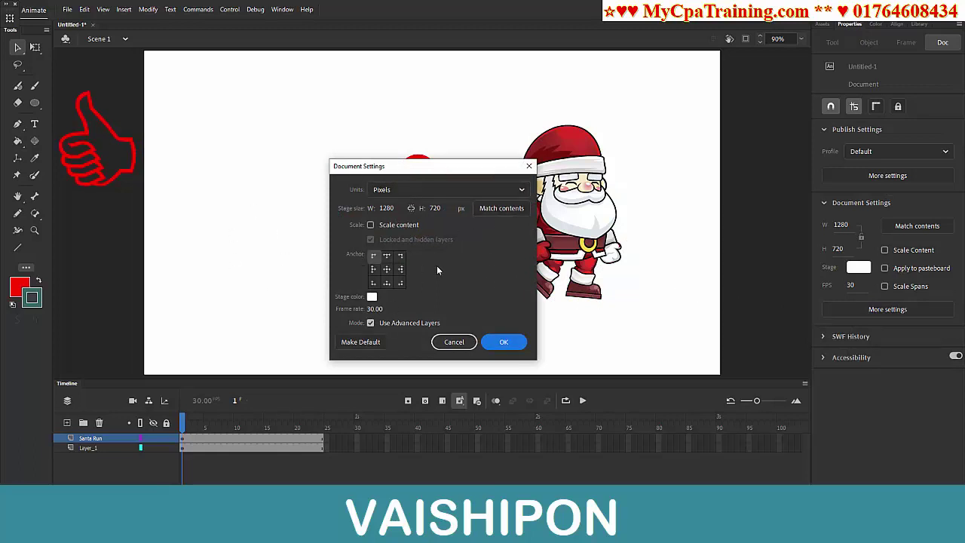
{"action": "left_click", "coordinate": [529, 166]}
Set the stroke color to the light green 33CCA0
{"action": "left_click", "coordinate": [875, 24]}
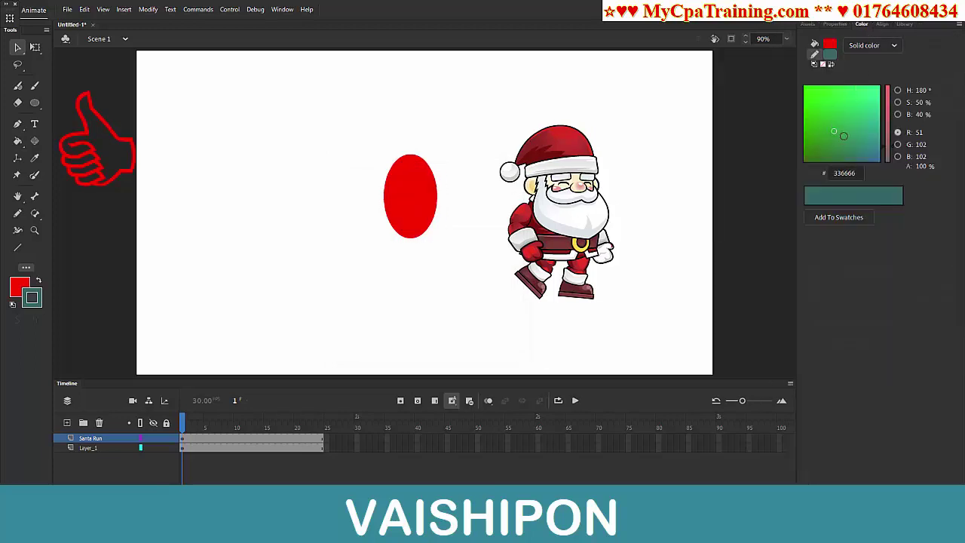
{"action": "left_click", "coordinate": [840, 108]}
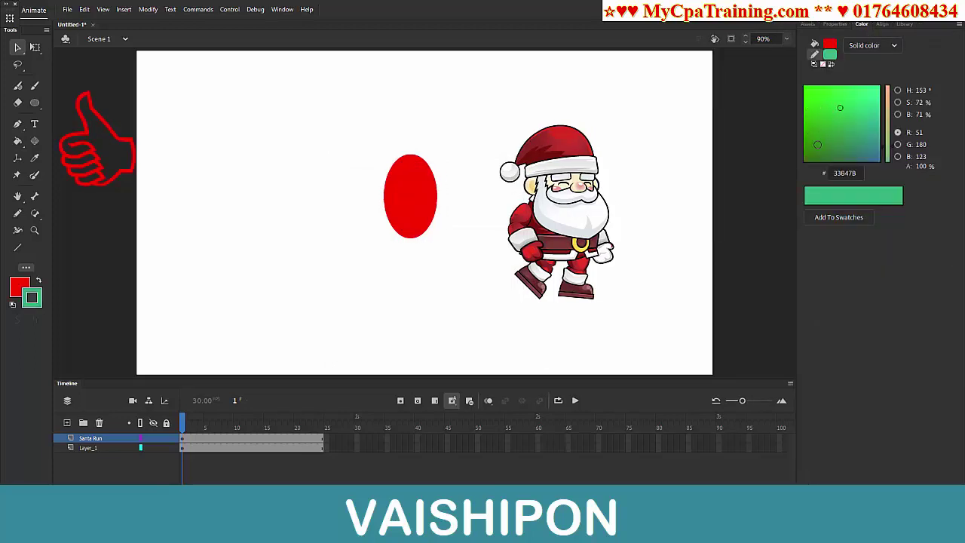
{"action": "left_click", "coordinate": [818, 144]}
{"action": "mouse_move", "coordinate": [834, 108]}
{"action": "left_mouse_down"}
{"action": "mouse_move", "coordinate": [835, 140]}
{"action": "mouse_move", "coordinate": [827, 119]}
{"action": "mouse_move", "coordinate": [826, 136]}
{"action": "mouse_move", "coordinate": [850, 101]}
{"action": "left_mouse_up"}
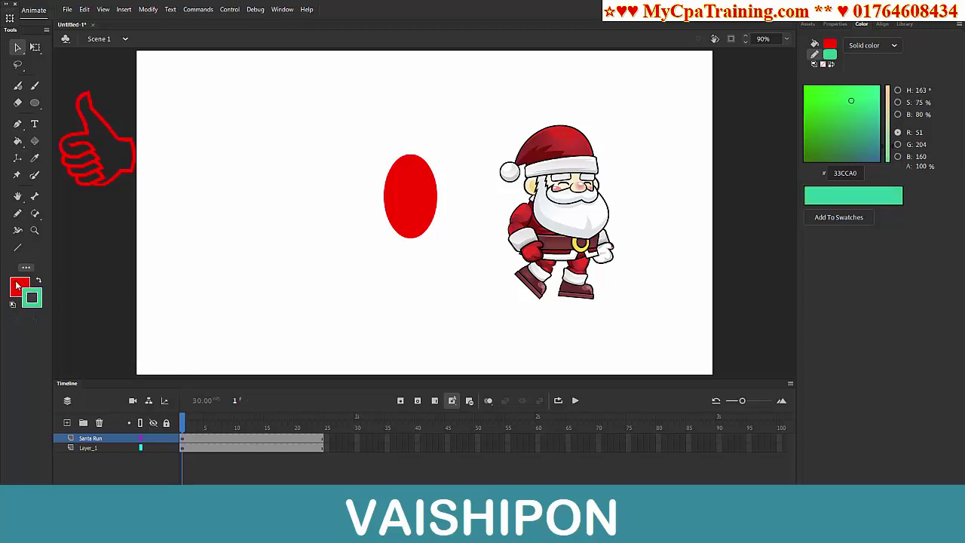
Set the fill color to the light orange FFA854
{"action": "left_click", "coordinate": [19, 285]}
{"action": "left_click", "coordinate": [837, 143]}
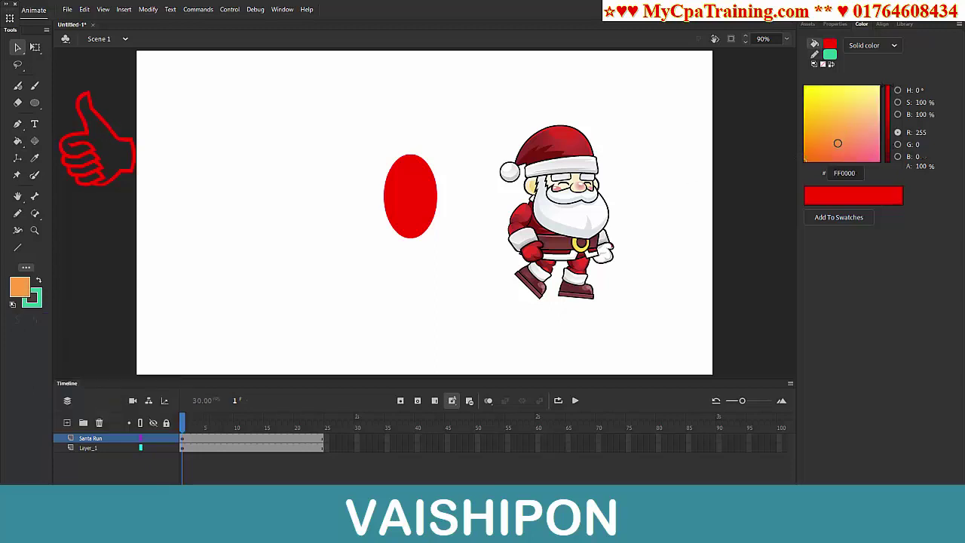
{"action": "left_click_drag", "start_coordinate": [857, 147], "coordinate": [828, 111]}
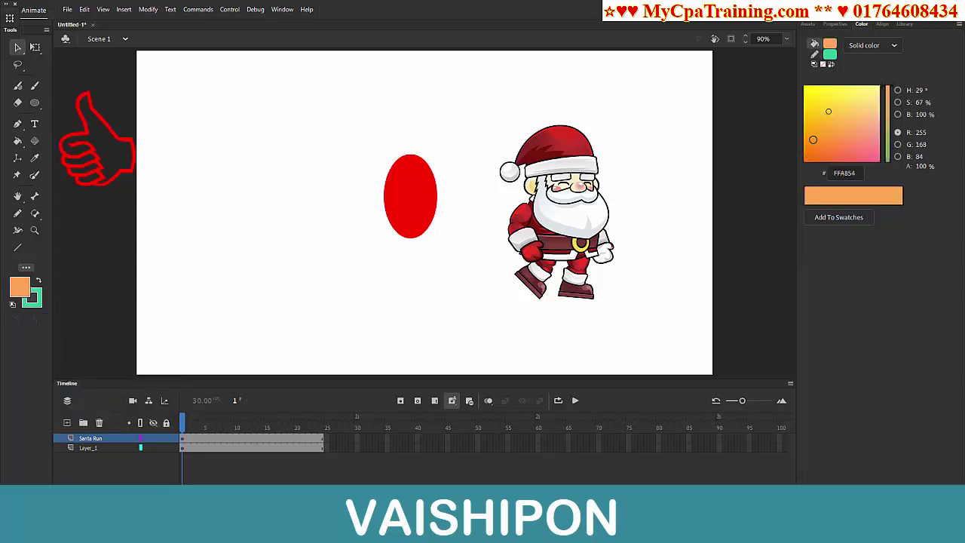
Try the linear gradient, radial gradient and bitmap fill types, and return the fill to a solid color
{"action": "left_click", "coordinate": [894, 46]}
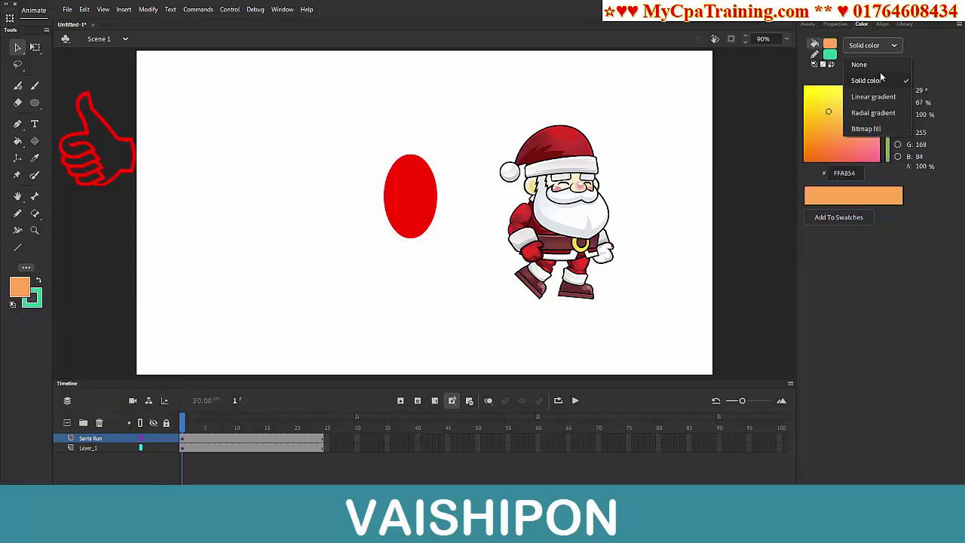
{"action": "left_click", "coordinate": [866, 97]}
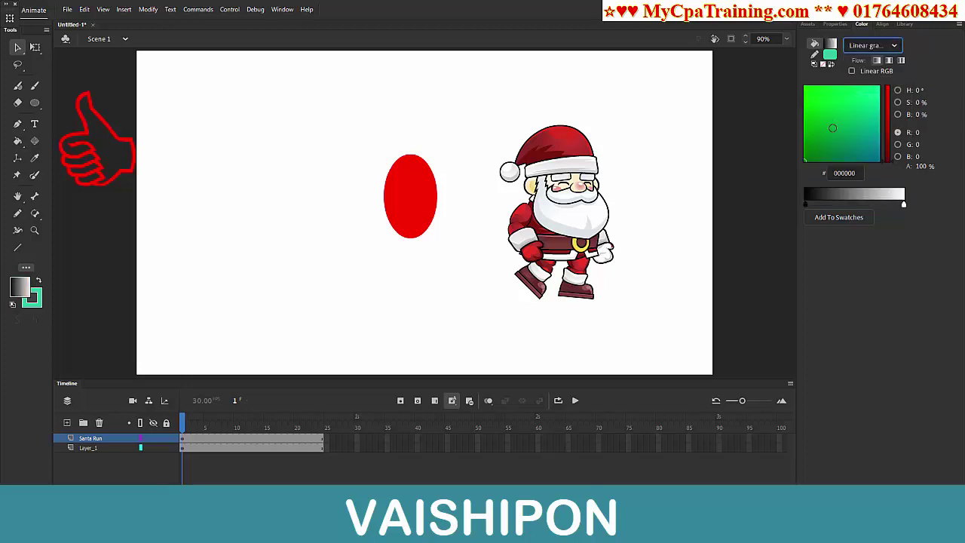
{"action": "left_click", "coordinate": [900, 49]}
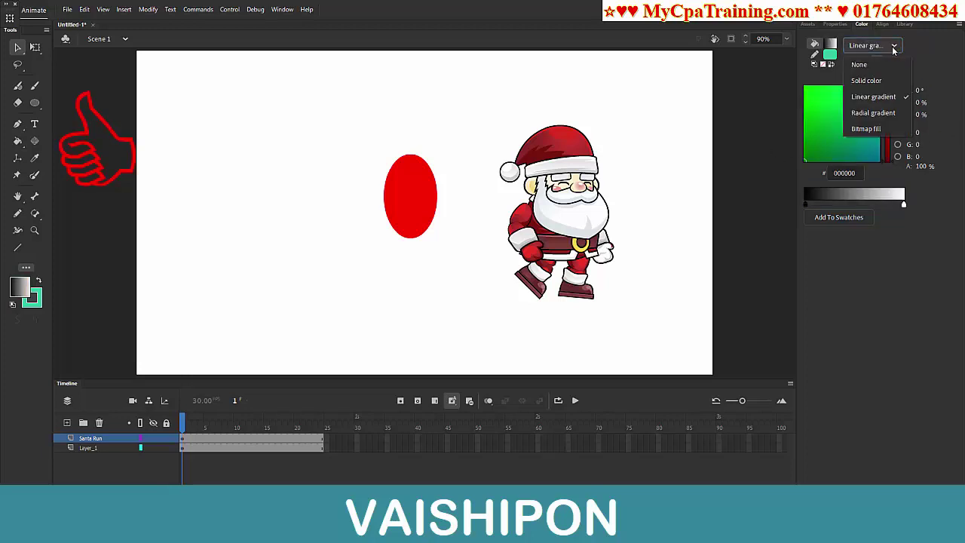
{"action": "left_click", "coordinate": [858, 113]}
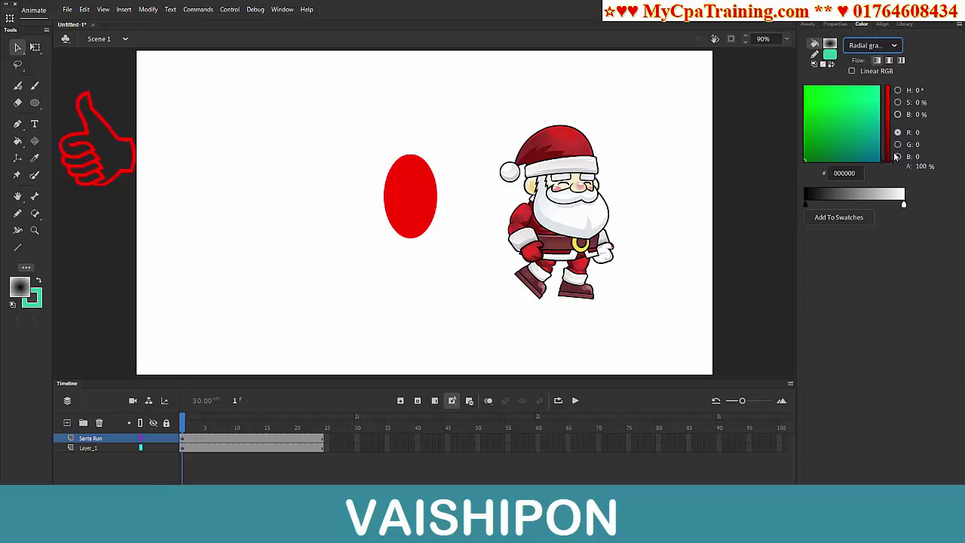
{"action": "left_click", "coordinate": [894, 50]}
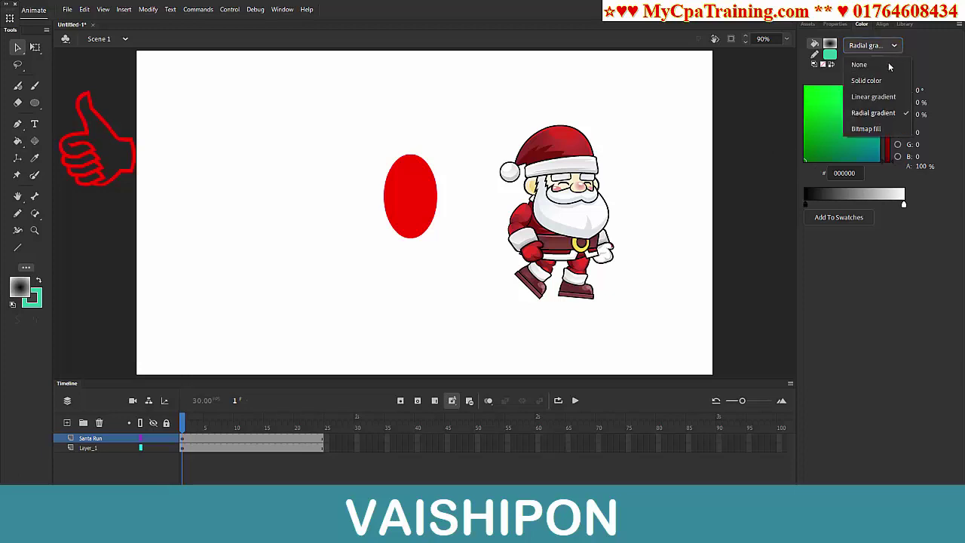
{"action": "left_click", "coordinate": [864, 129]}
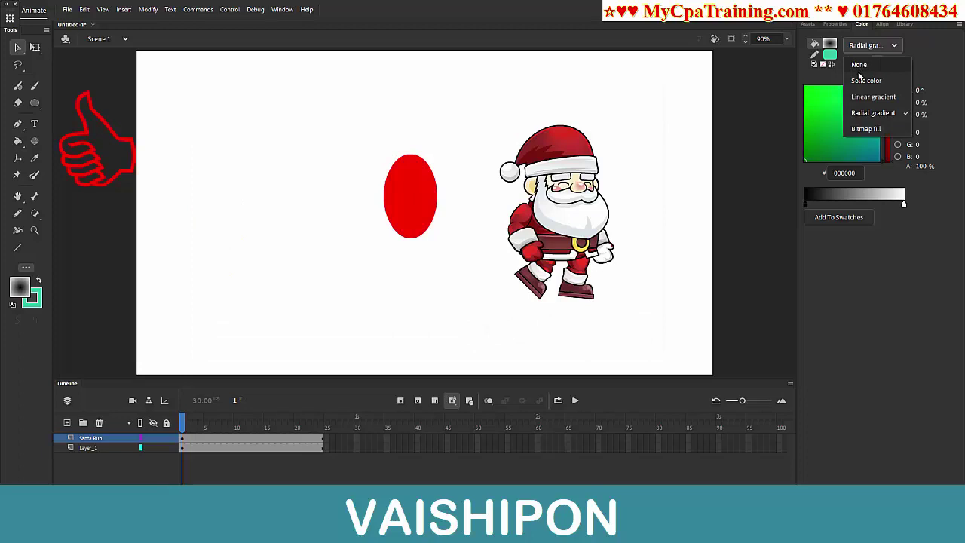
{"action": "left_click", "coordinate": [865, 80]}
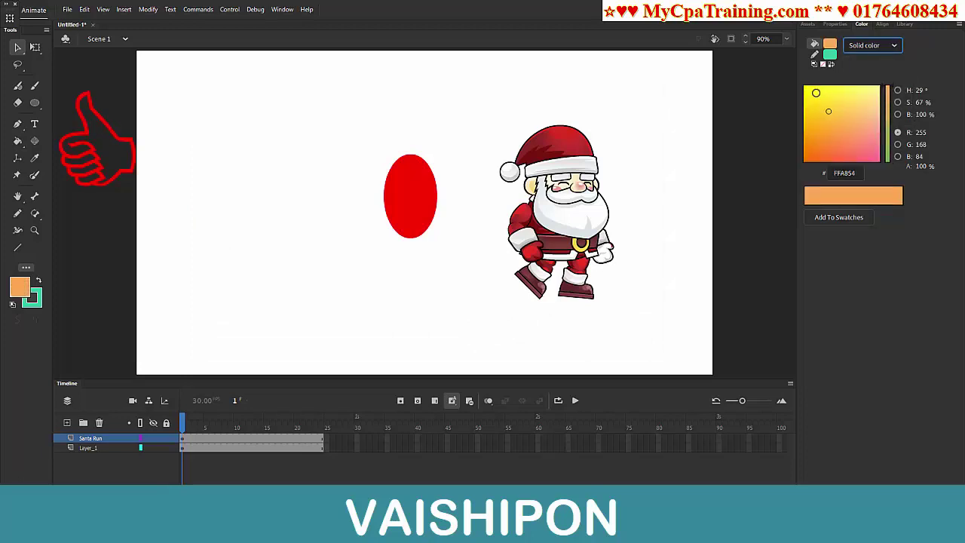
Look over the alignment options and the library, and import the image 004 from the Concepts folder into the library
{"action": "left_click", "coordinate": [883, 25]}
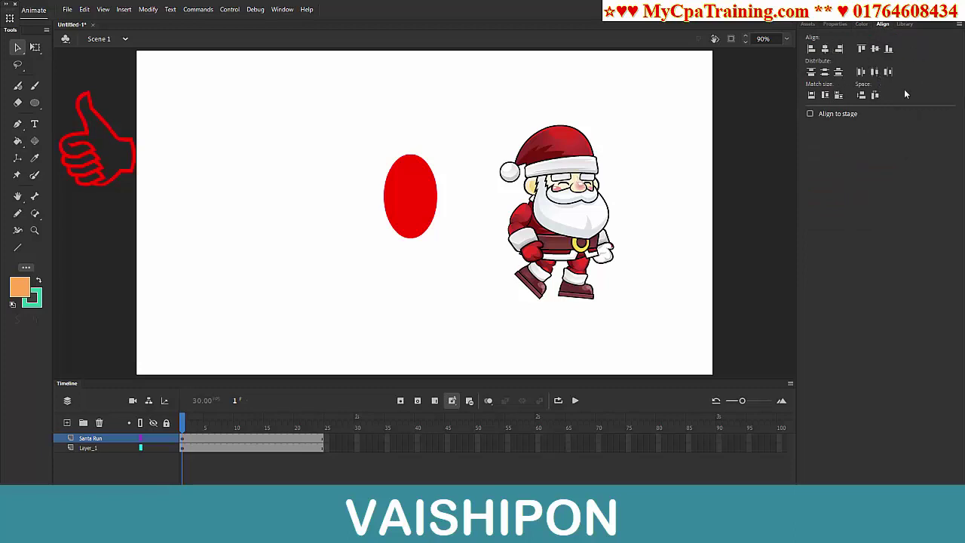
{"action": "left_click", "coordinate": [904, 25]}
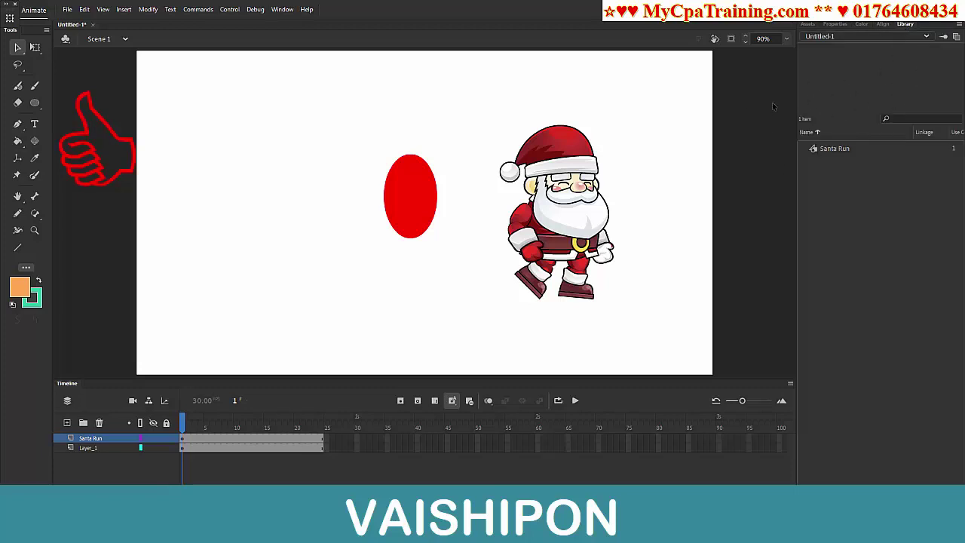
{"action": "left_click", "coordinate": [67, 9]}
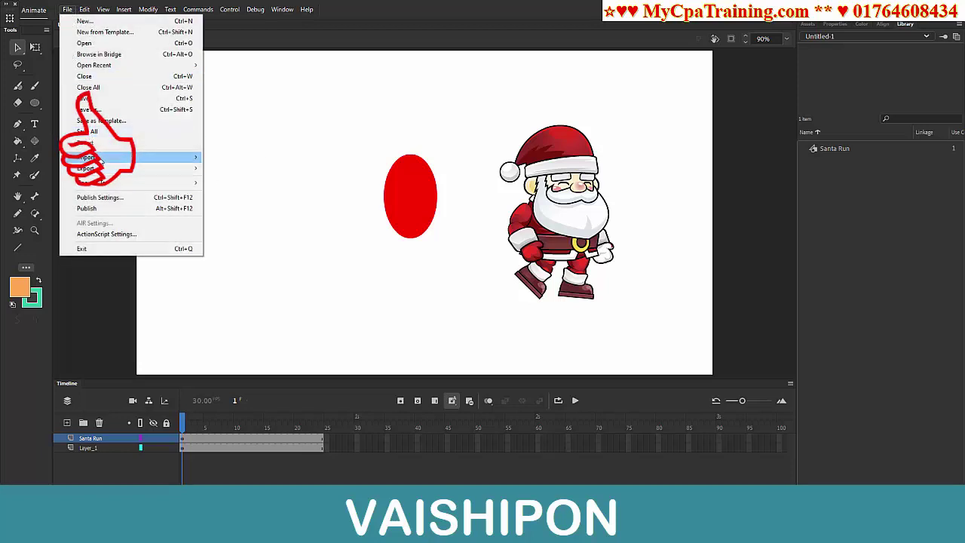
{"action": "mouse_move", "coordinate": [106, 159]}
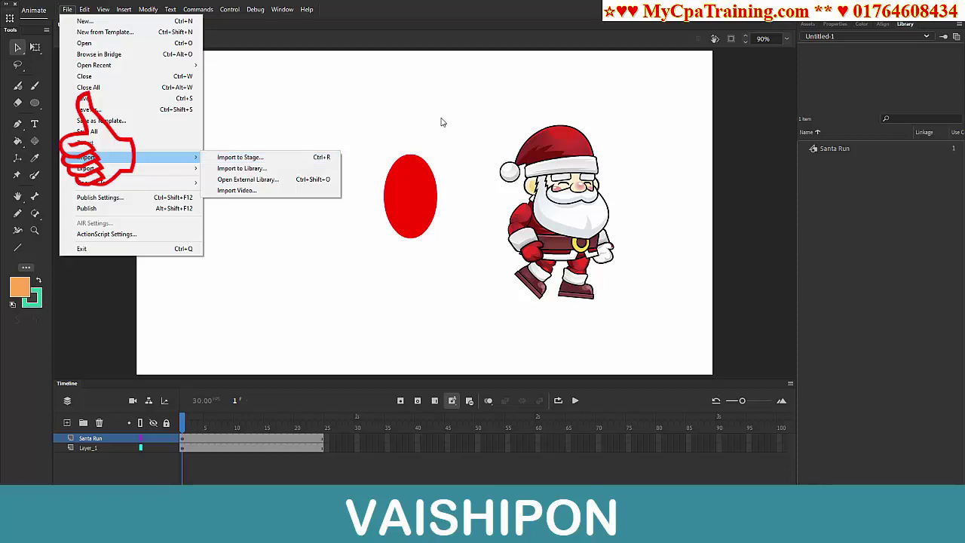
{"action": "left_click", "coordinate": [247, 171]}
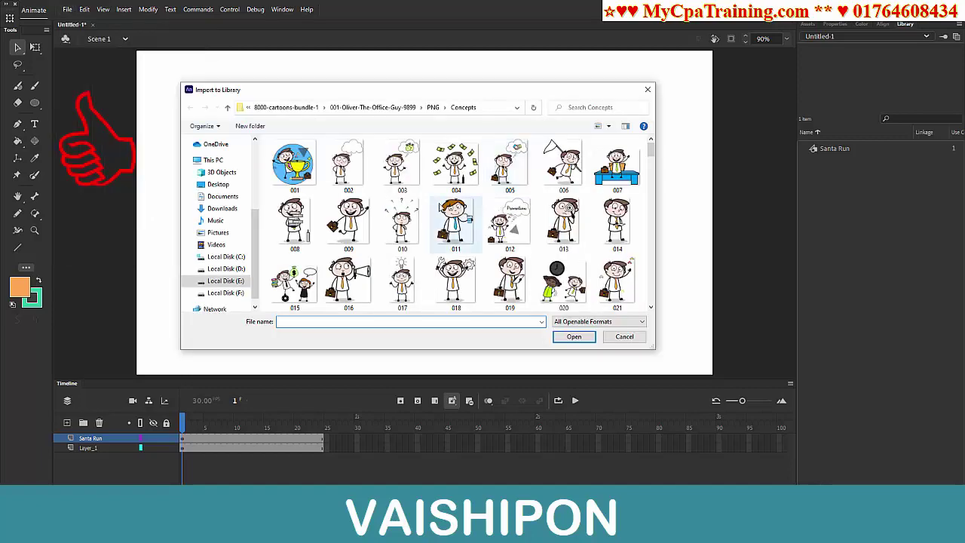
{"action": "left_click", "coordinate": [456, 162]}
{"action": "left_click", "coordinate": [574, 336]}
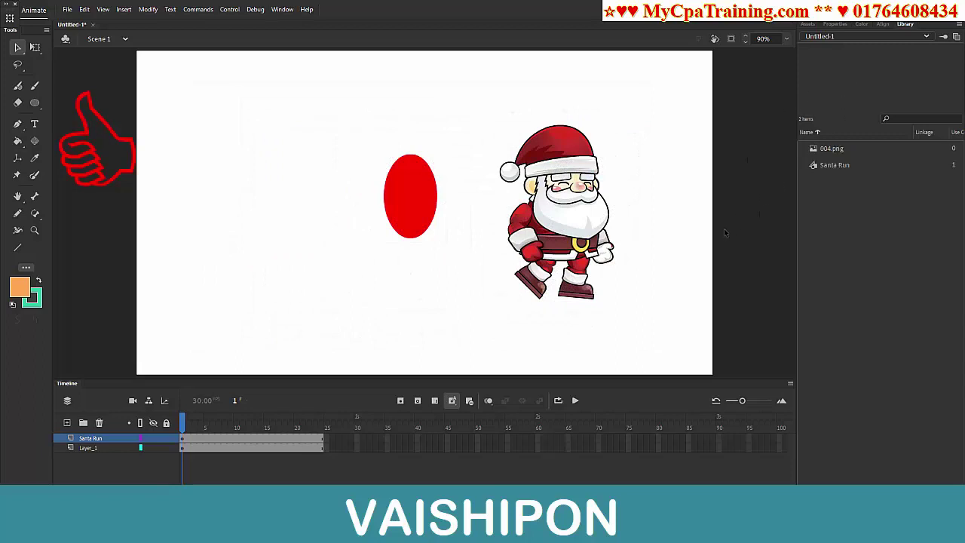
Place 004.png on the stage and scale it down with Free Transform to fit beside the red oval, opposite Santa
{"action": "left_click", "coordinate": [830, 149]}
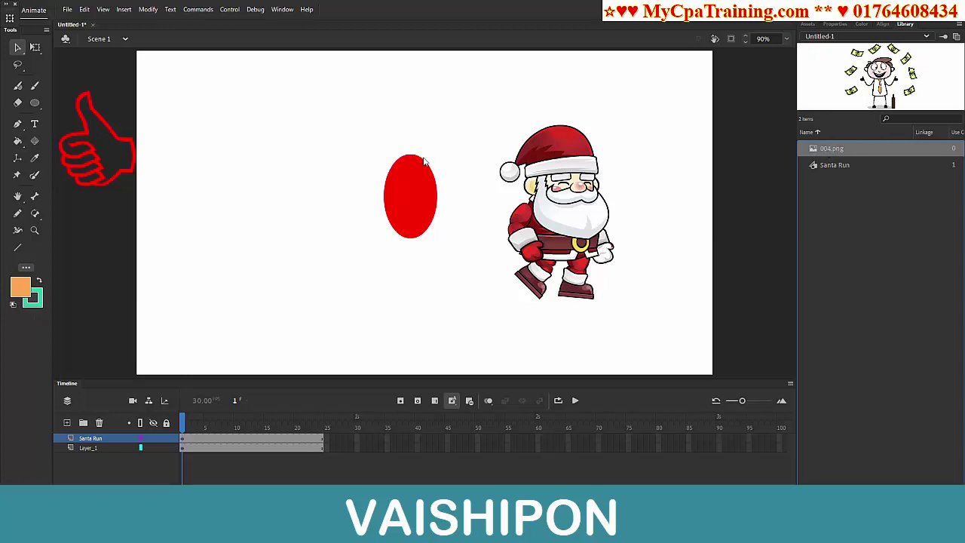
{"action": "left_click_drag", "start_coordinate": [876, 148], "coordinate": [392, 245]}
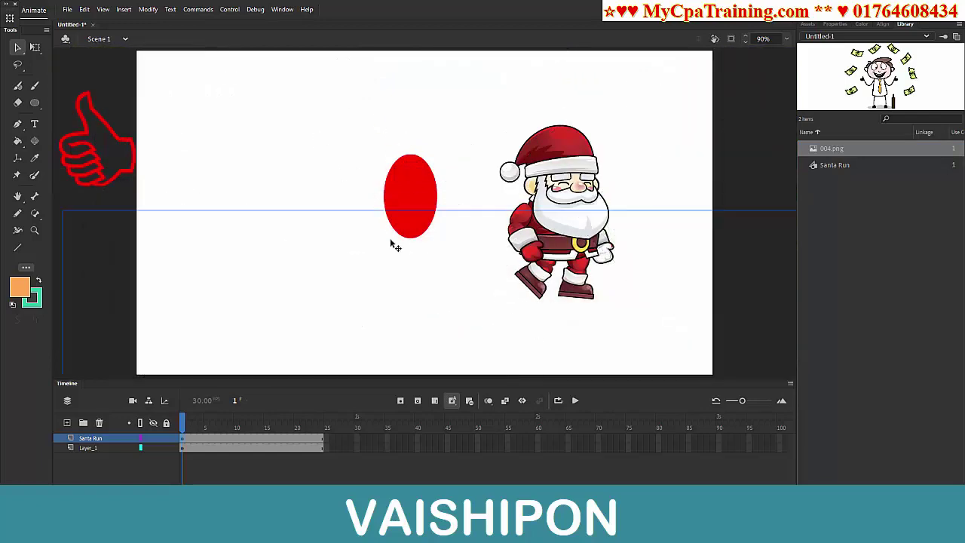
{"action": "left_click_drag", "start_coordinate": [253, 258], "coordinate": [671, 176]}
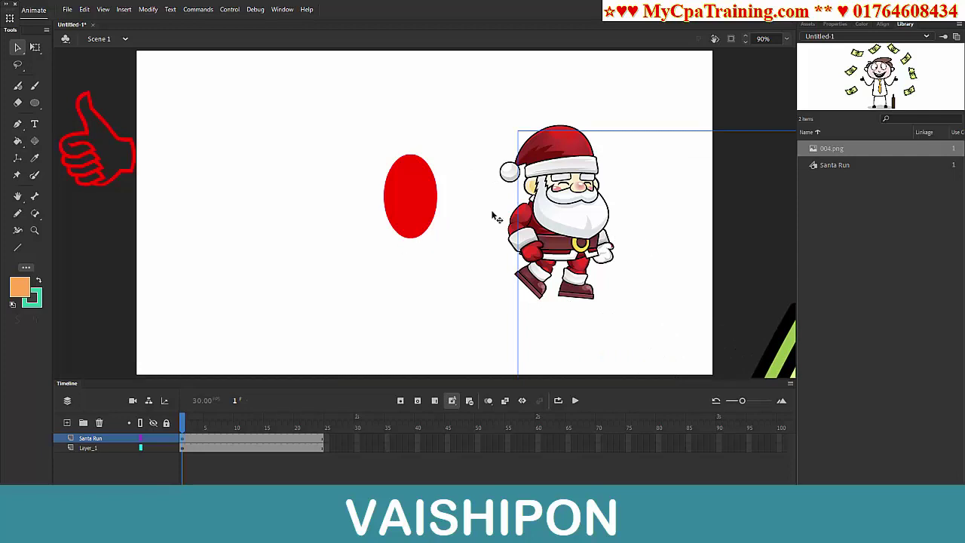
{"action": "left_click_drag", "start_coordinate": [496, 216], "coordinate": [238, 194]}
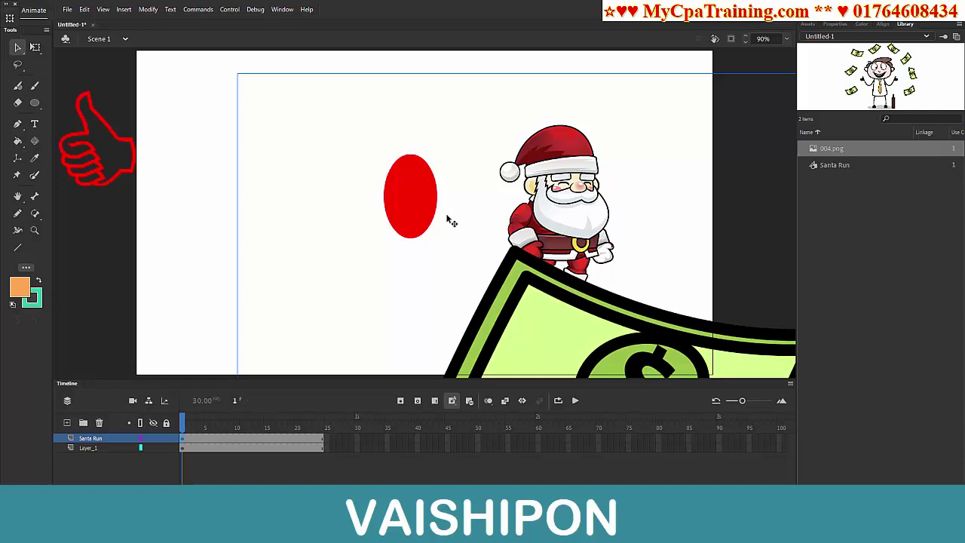
{"action": "left_click", "coordinate": [36, 48]}
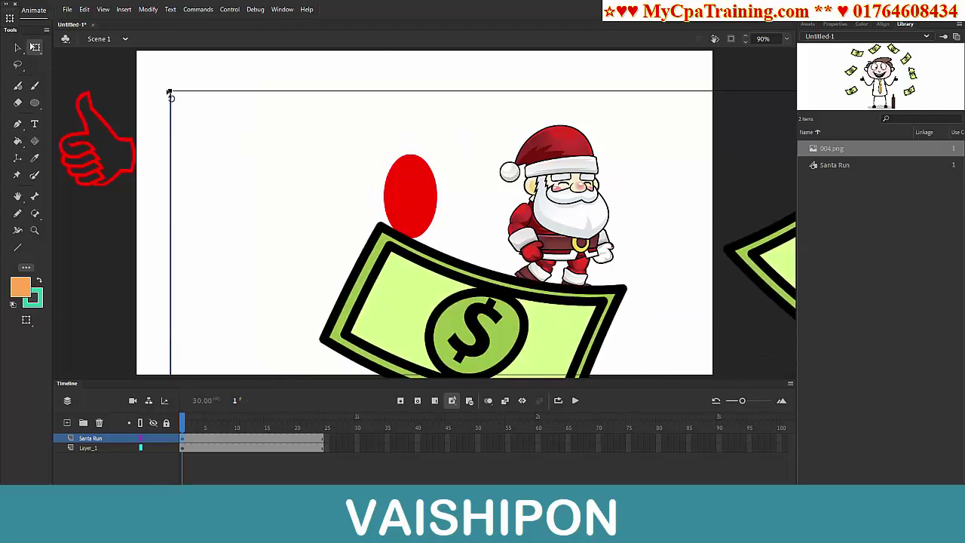
{"action": "key", "text": "ctrl+z"}
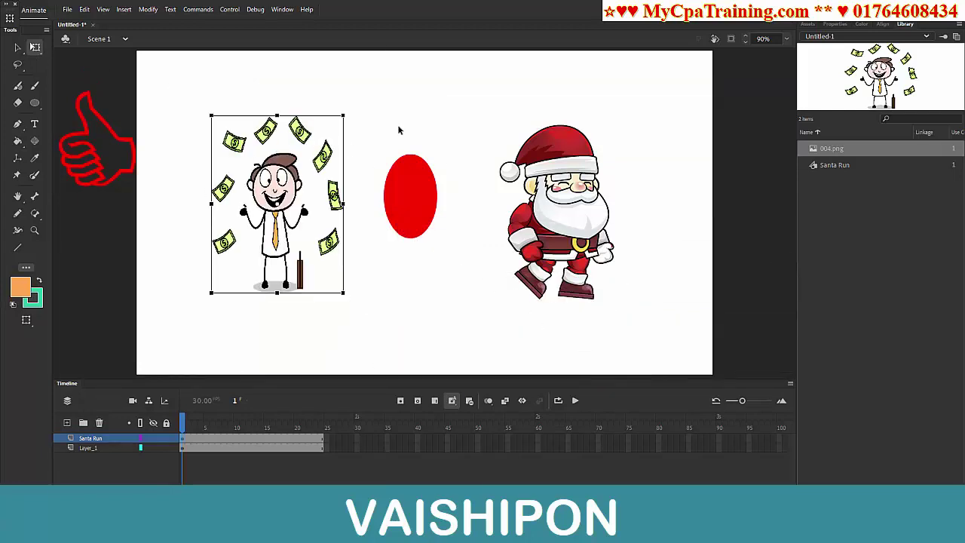
{"action": "left_click", "coordinate": [215, 227]}
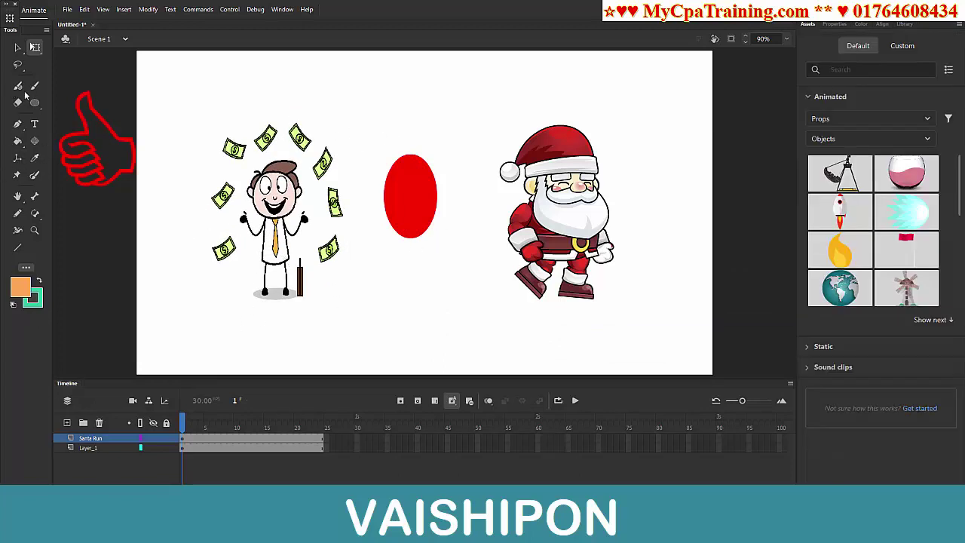
Close the Tools panel
{"action": "left_click", "coordinate": [47, 31]}
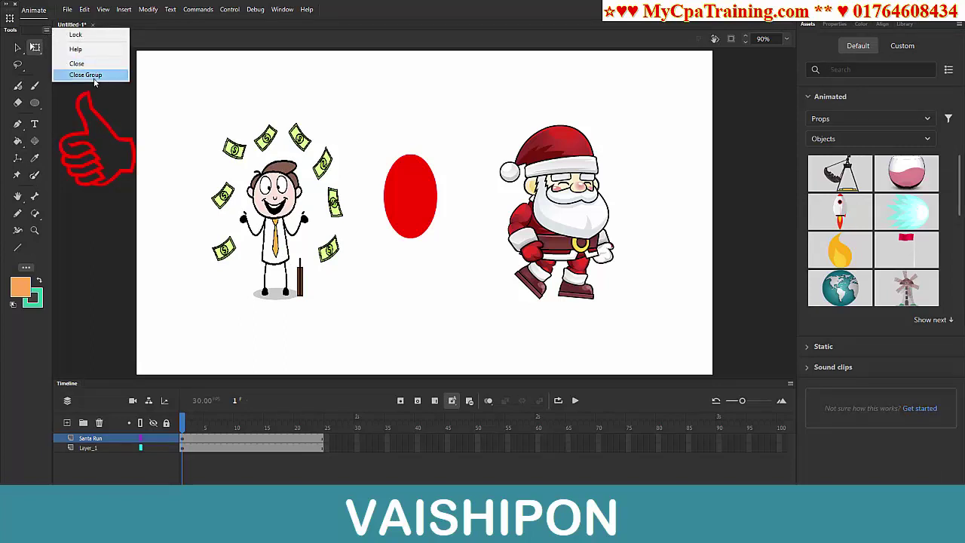
{"action": "left_click", "coordinate": [77, 63]}
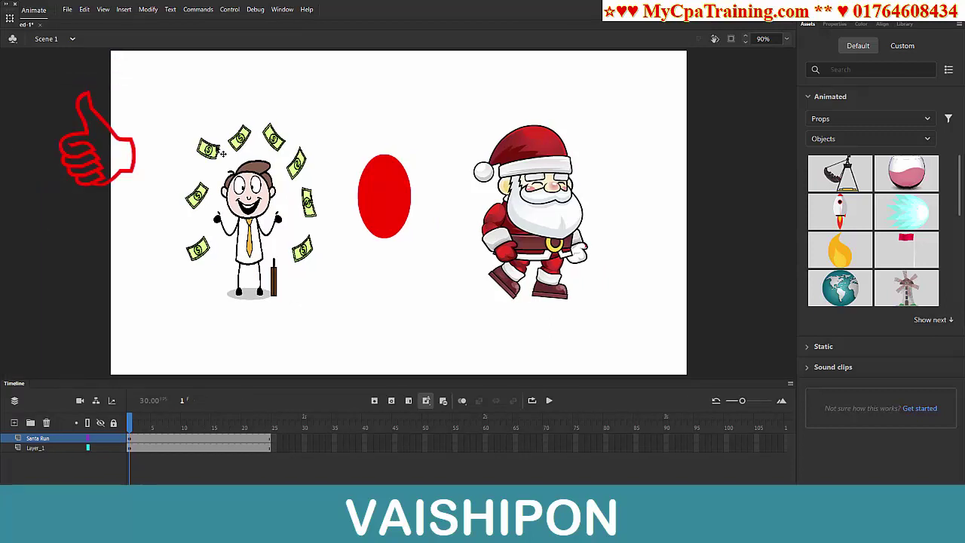
Restore the Tools panel as a narrow docked strip with two columns of tools and lock it in place
{"action": "left_click", "coordinate": [282, 10]}
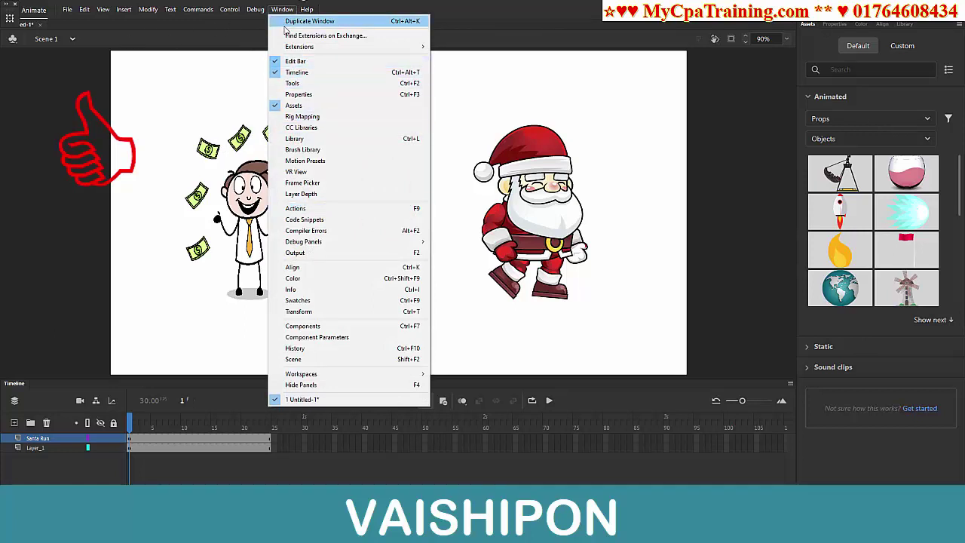
{"action": "left_click", "coordinate": [298, 83]}
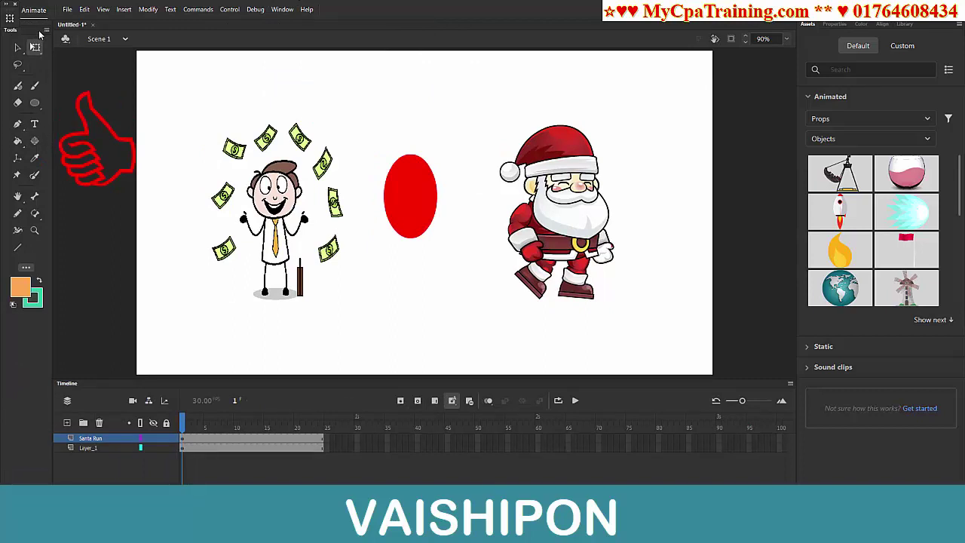
{"action": "left_click_drag", "start_coordinate": [40, 35], "coordinate": [3, 174]}
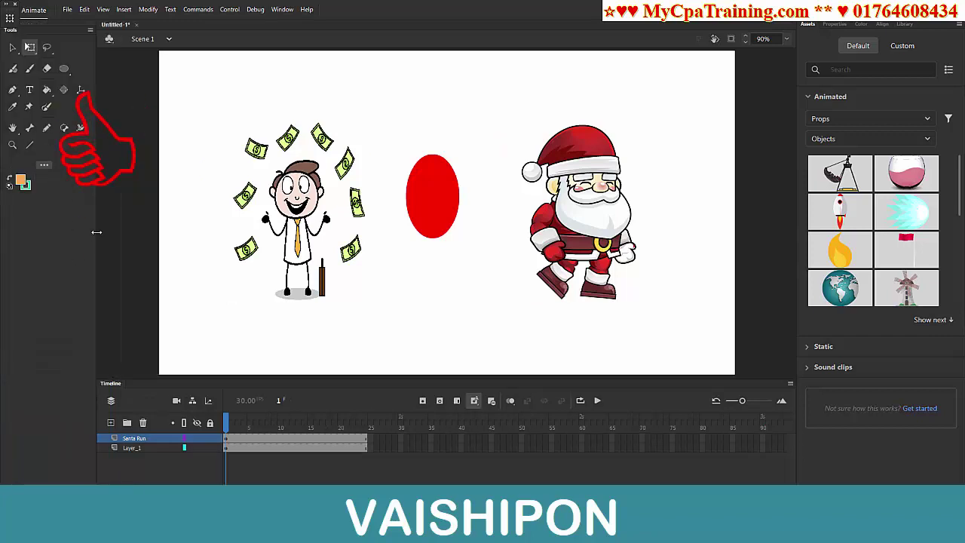
{"action": "left_click_drag", "start_coordinate": [96, 232], "coordinate": [66, 242]}
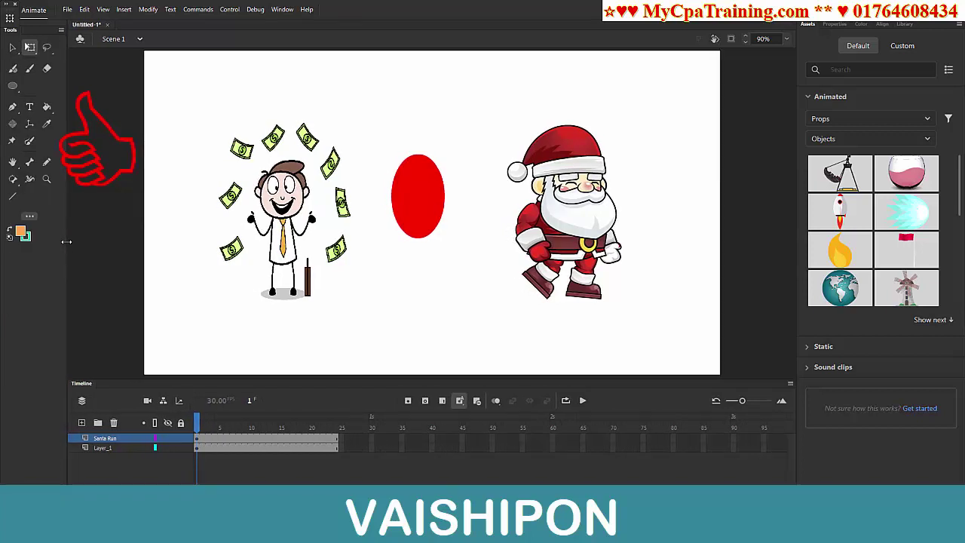
{"action": "left_click_drag", "start_coordinate": [55, 239], "coordinate": [29, 236]}
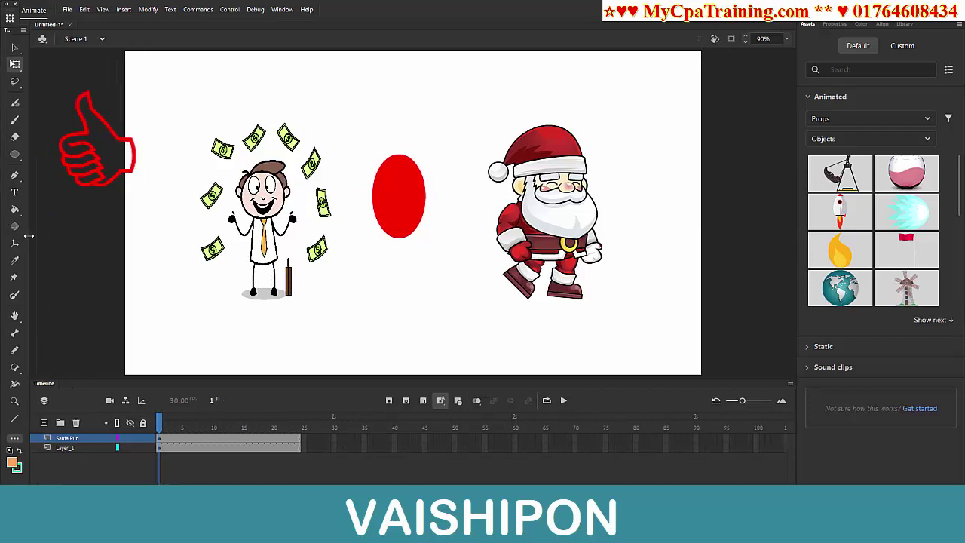
{"action": "left_click_drag", "start_coordinate": [29, 236], "coordinate": [49, 238]}
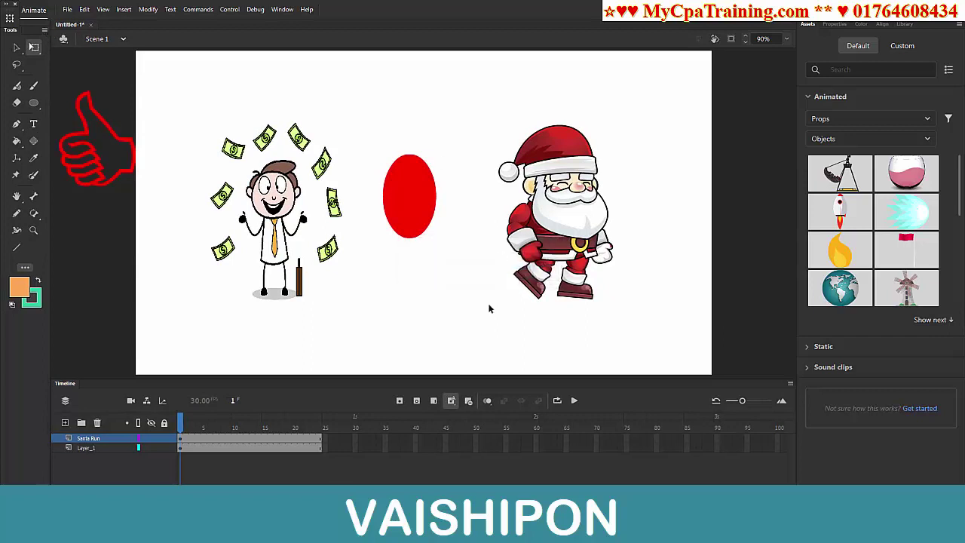
{"action": "left_click", "coordinate": [45, 30]}
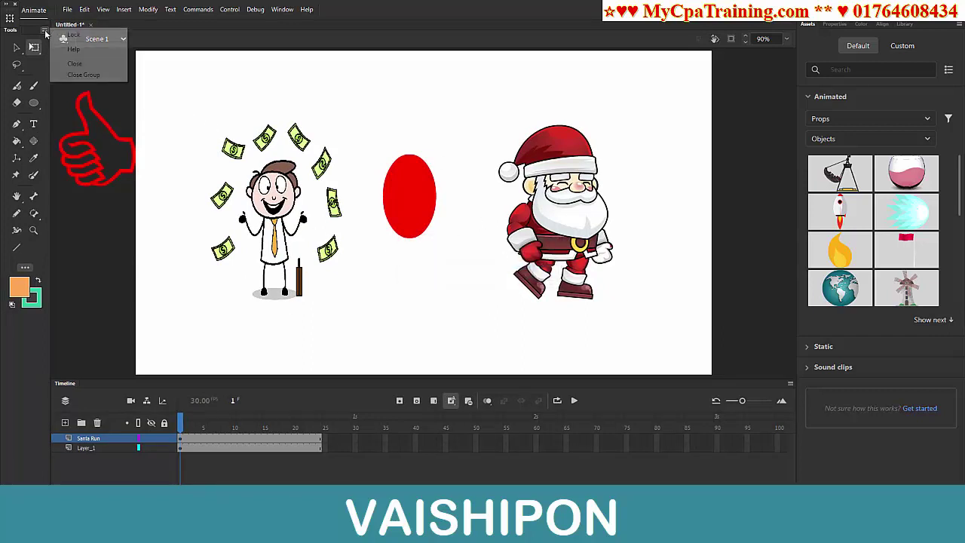
{"action": "left_click", "coordinate": [83, 36]}
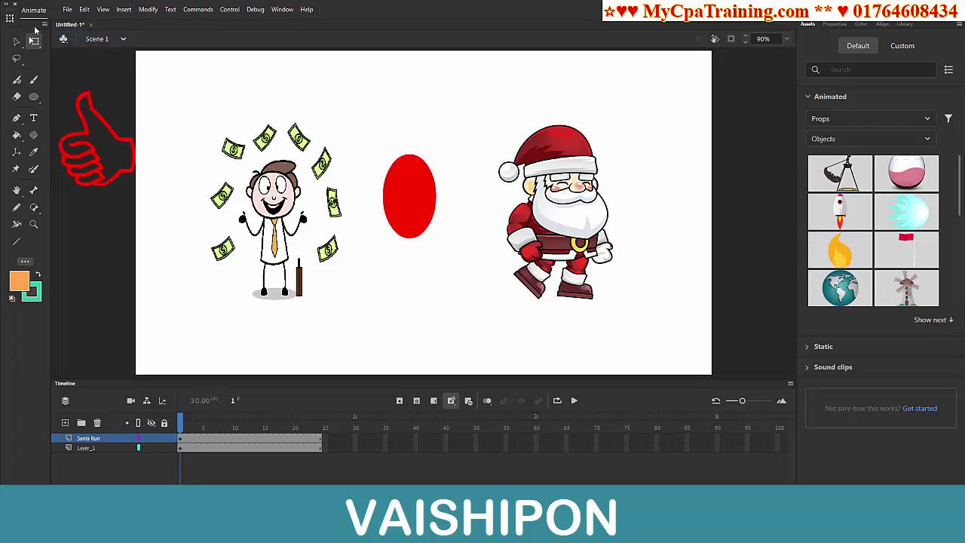
Move the Properties panel ahead of Assets in its panel group and display the document properties
{"action": "left_click", "coordinate": [902, 45]}
{"action": "left_click", "coordinate": [882, 23]}
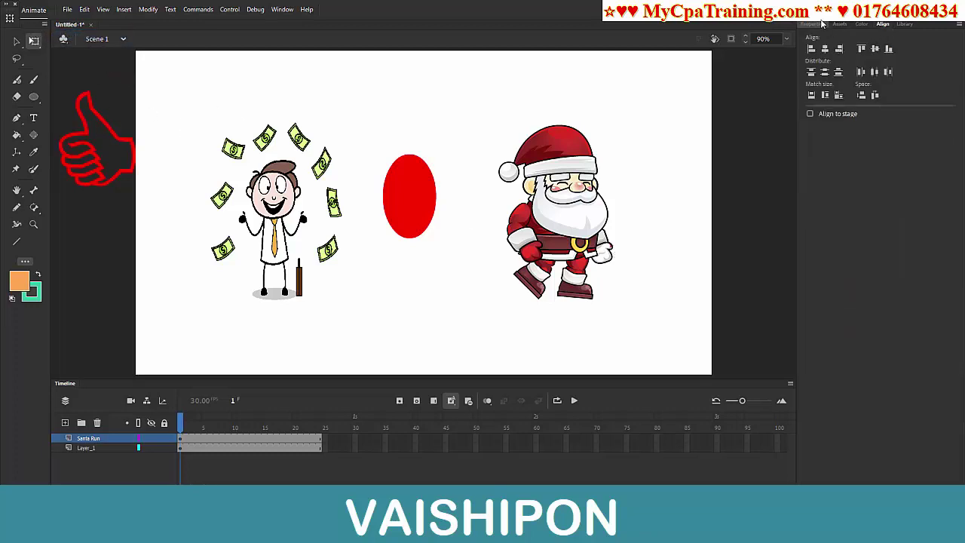
{"action": "left_click", "coordinate": [813, 25]}
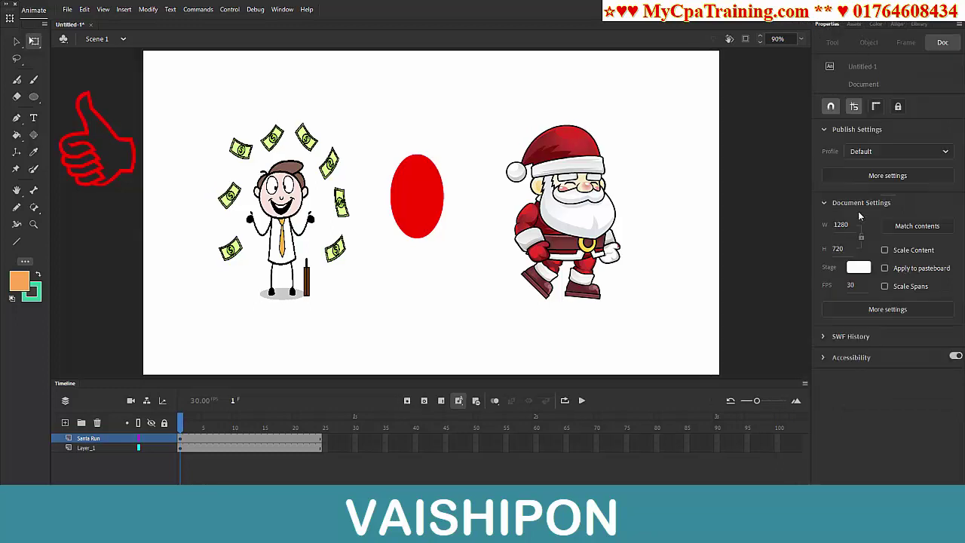
Open the Actions panel and dock it in the panel group after Library
{"action": "left_click", "coordinate": [282, 9]}
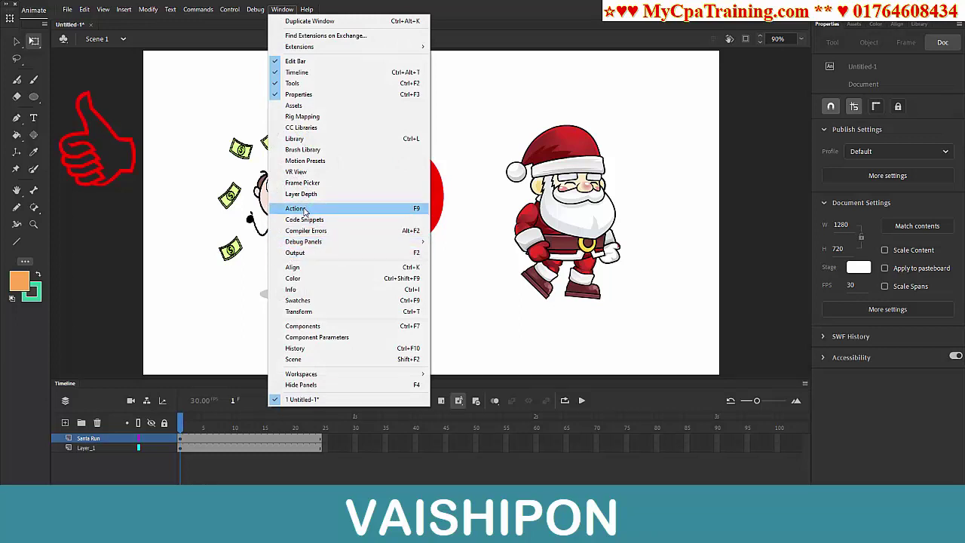
{"action": "left_click", "coordinate": [304, 210]}
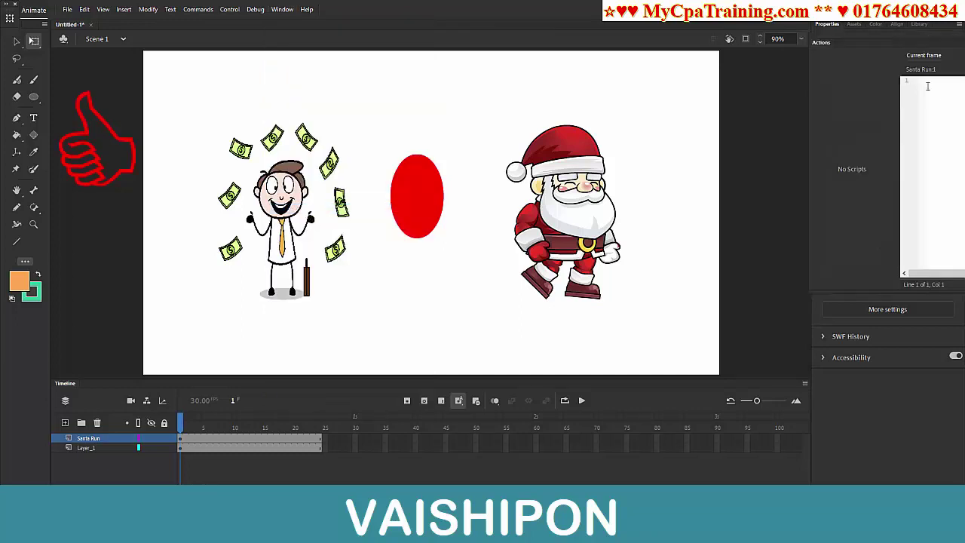
{"action": "left_click_drag", "start_coordinate": [833, 45], "coordinate": [930, 30]}
{"action": "left_click", "coordinate": [930, 27]}
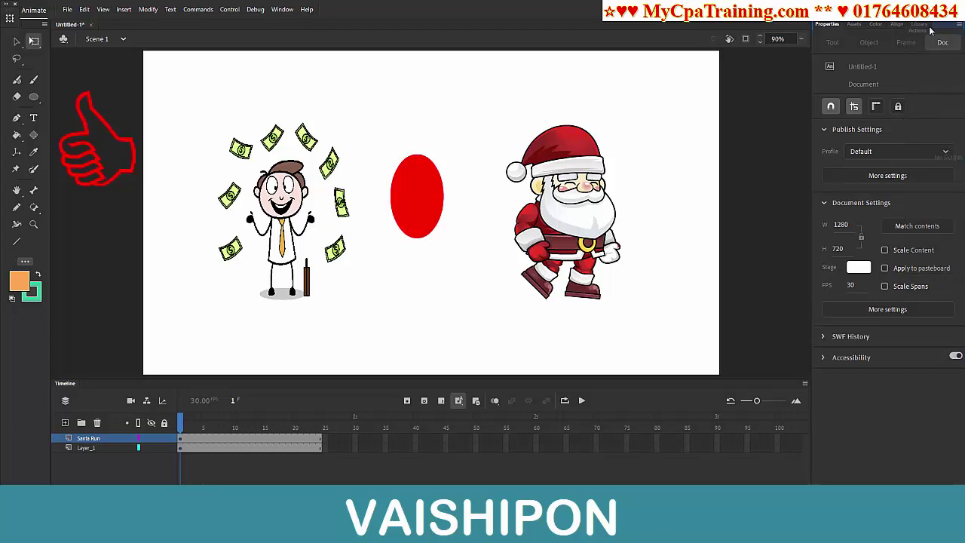
{"action": "left_click", "coordinate": [917, 26]}
{"action": "left_click", "coordinate": [725, 60]}
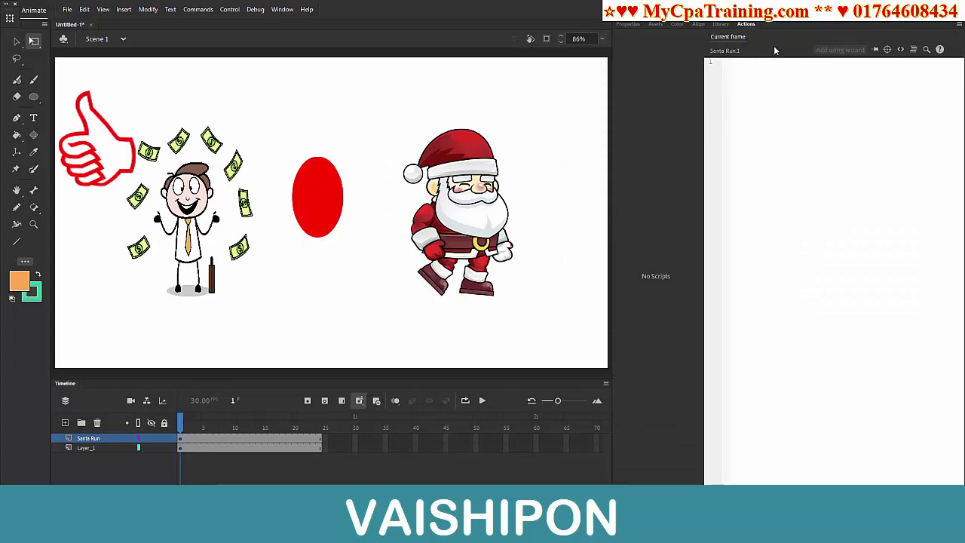
Close the Actions panel and narrow the remaining panel group
{"action": "right_click", "coordinate": [748, 25]}
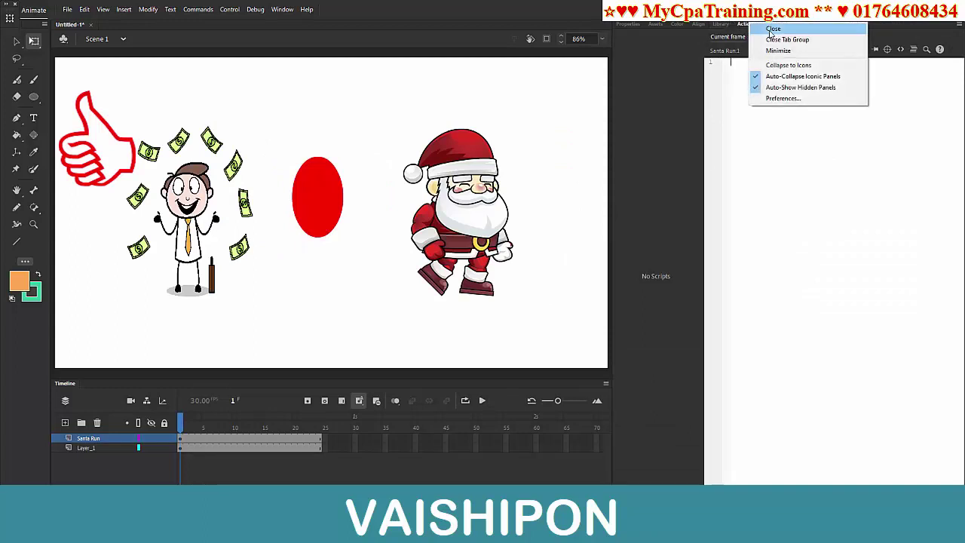
{"action": "left_click", "coordinate": [771, 29]}
{"action": "left_click_drag", "start_coordinate": [751, 181], "coordinate": [825, 208]}
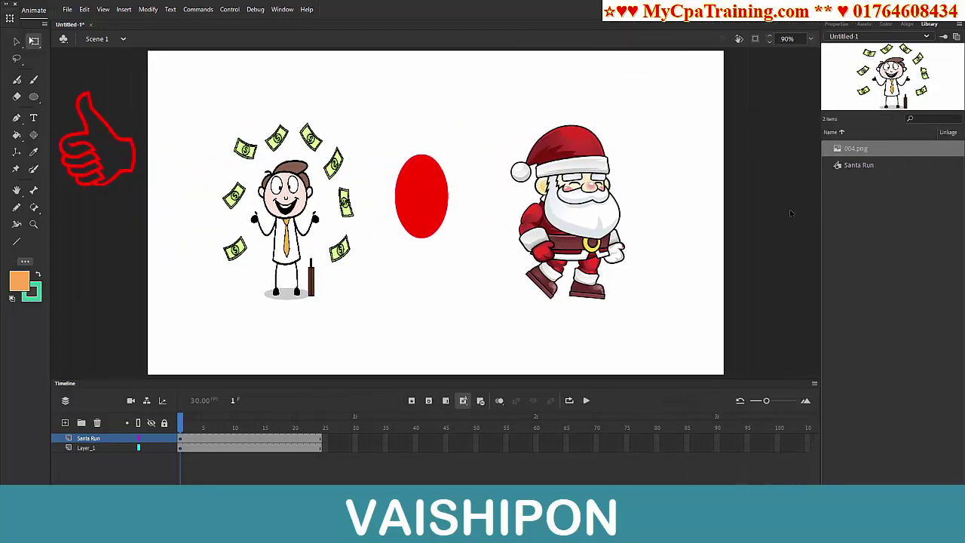
Review the Properties, Color, Align, Library and Assets panels one by one, ending on the document properties
{"action": "left_click", "coordinate": [831, 24]}
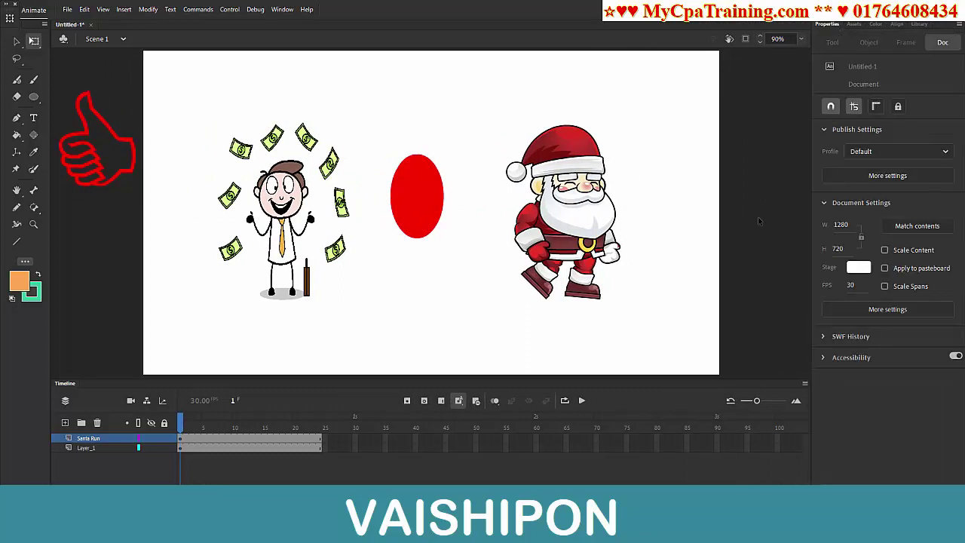
{"action": "key", "text": "ctrl+shift+F9"}
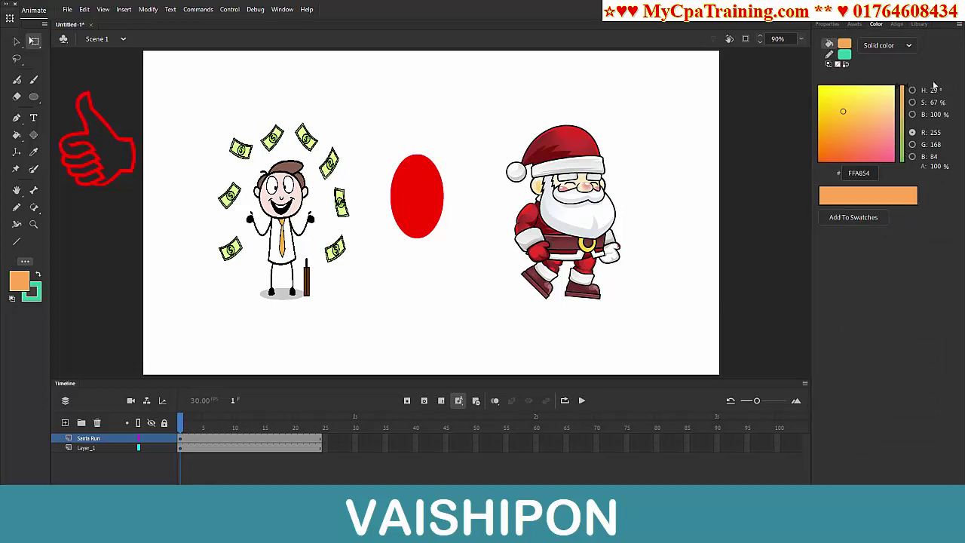
{"action": "left_click", "coordinate": [897, 24]}
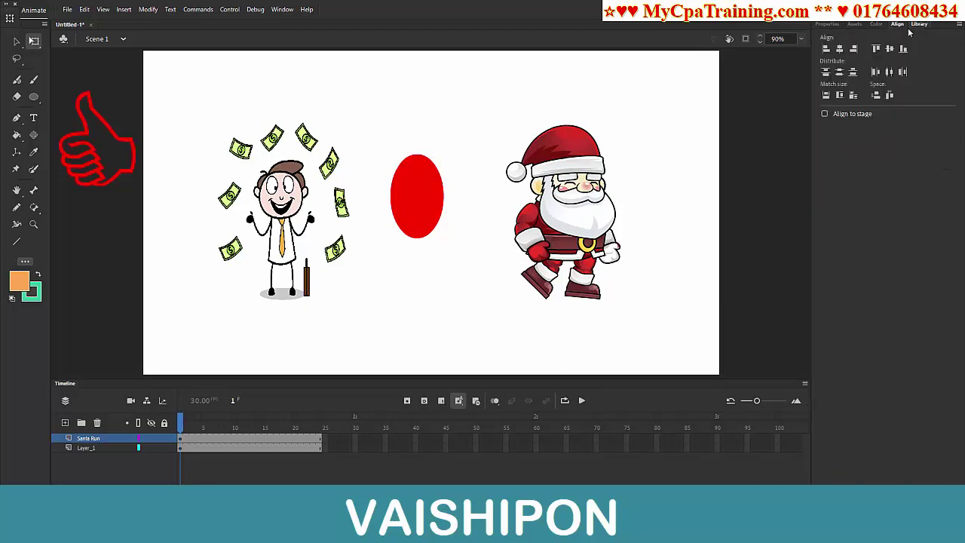
{"action": "left_click", "coordinate": [920, 24]}
{"action": "left_click", "coordinate": [876, 25]}
{"action": "left_click", "coordinate": [854, 24]}
{"action": "left_click", "coordinate": [827, 24]}
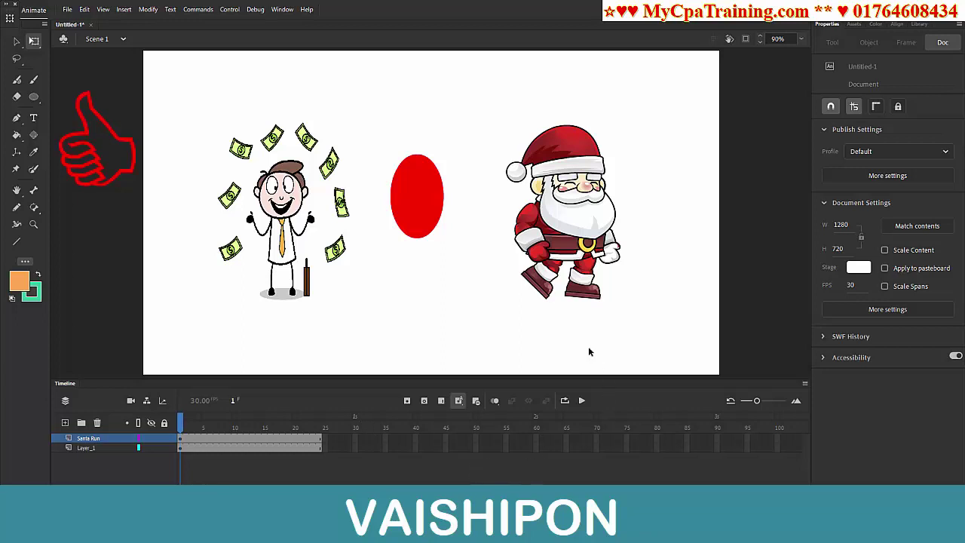
Delete all artwork from the stage and start a fresh 1920 x 1080 document at 30 fps
{"action": "left_click", "coordinate": [16, 42]}
{"action": "left_click_drag", "start_coordinate": [172, 92], "coordinate": [641, 327]}
{"action": "key", "text": "Delete"}
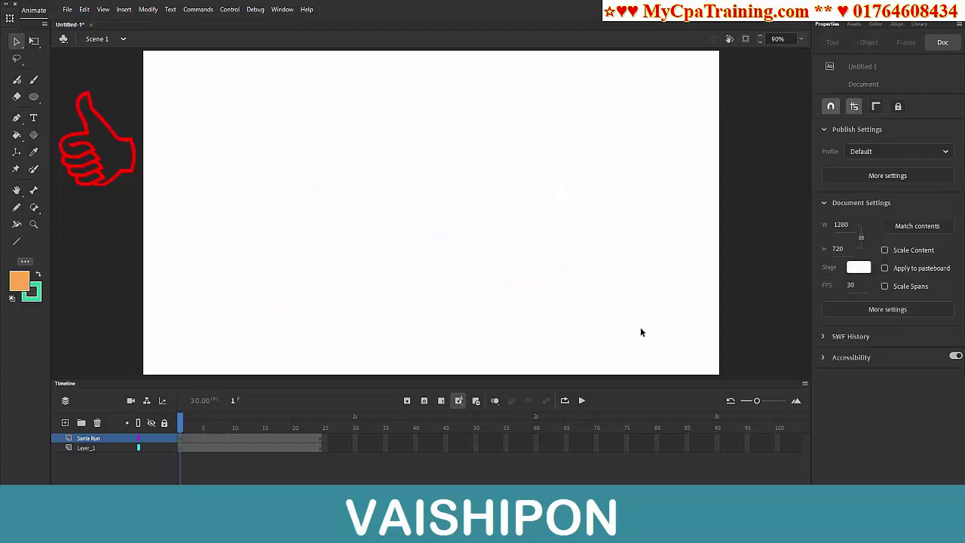
{"action": "left_click", "coordinate": [106, 449]}
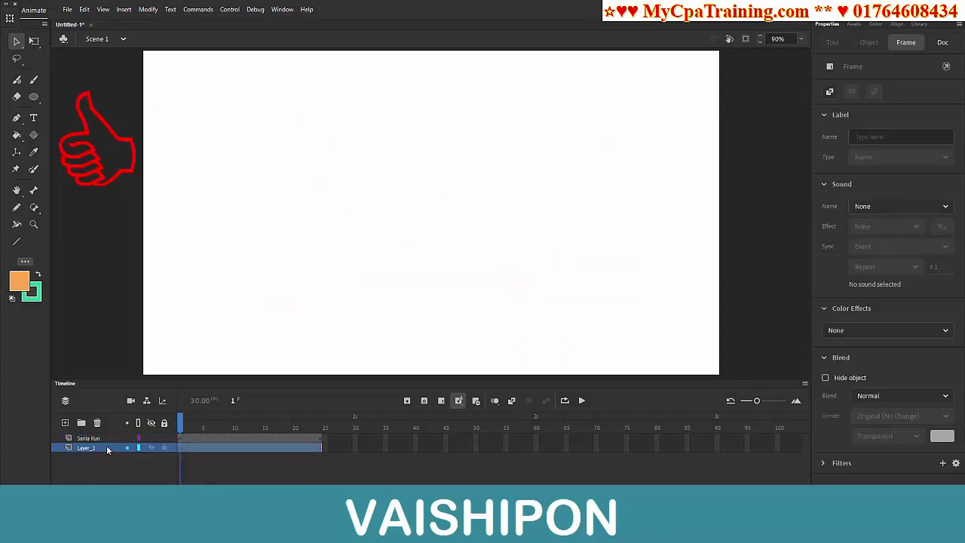
{"action": "key", "text": "Delete"}
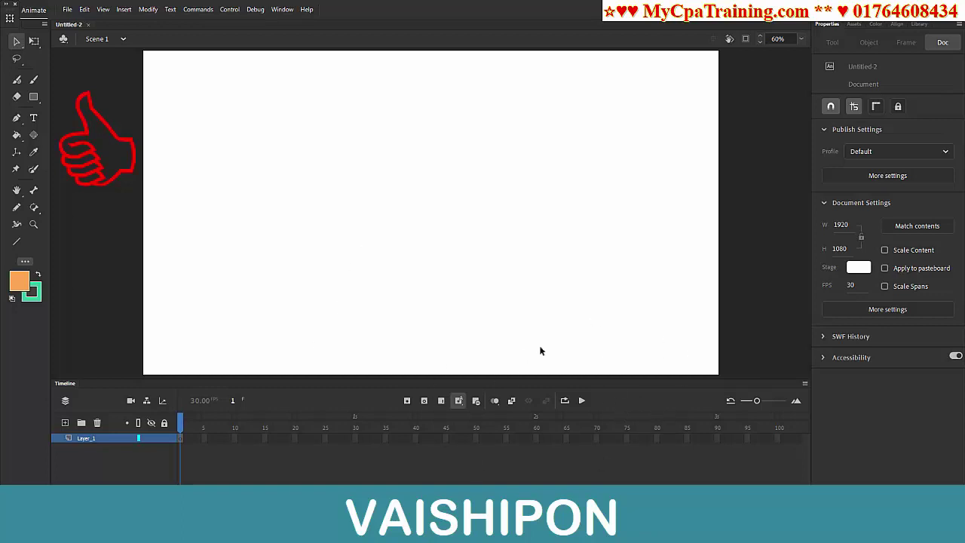
Draw a circle about 157 px across near the stage's upper-left corner with the Oval tool
{"action": "left_click", "coordinate": [34, 96]}
{"action": "left_click", "coordinate": [73, 130]}
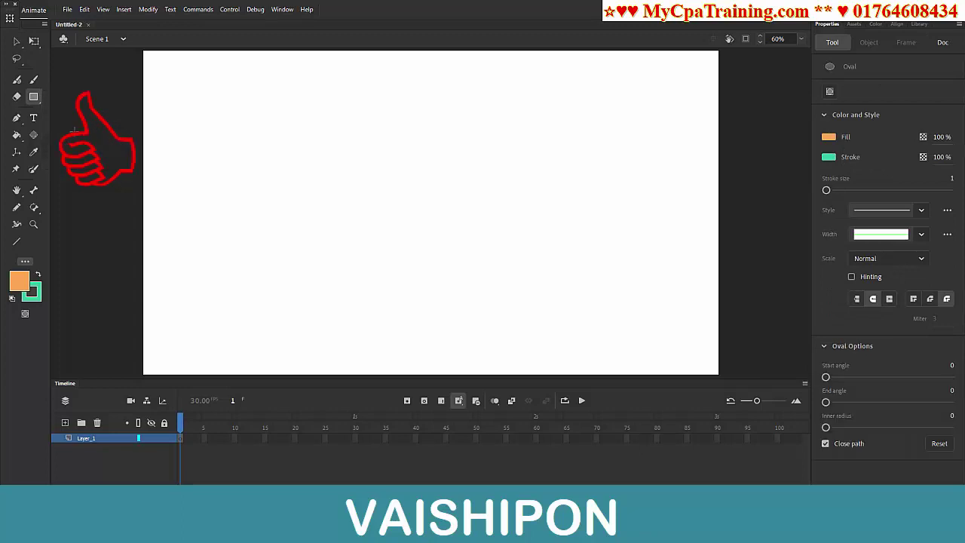
{"action": "left_click_drag", "start_coordinate": [196, 97], "coordinate": [242, 144]}
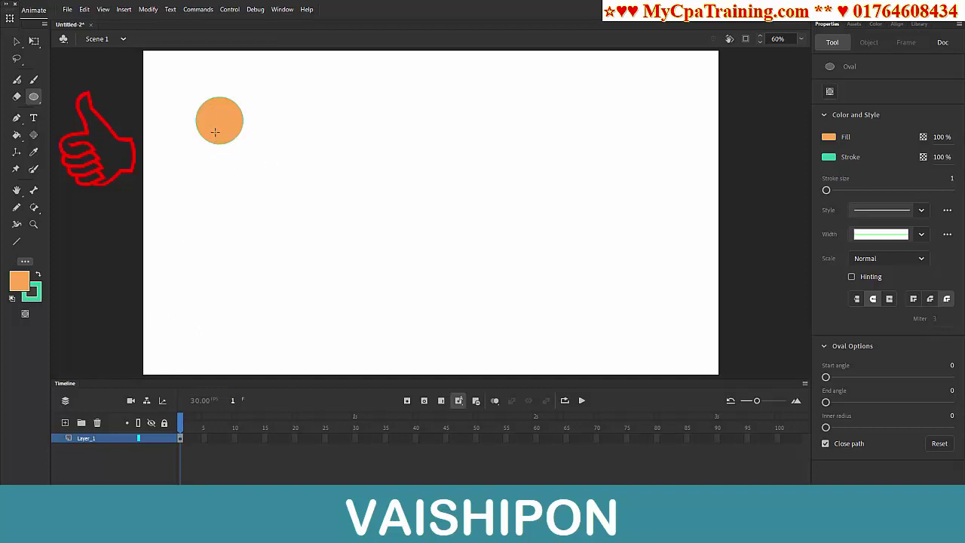
Choose a dark green fill color and recolor the circle with the Paint Bucket tool
{"action": "left_click", "coordinate": [20, 283]}
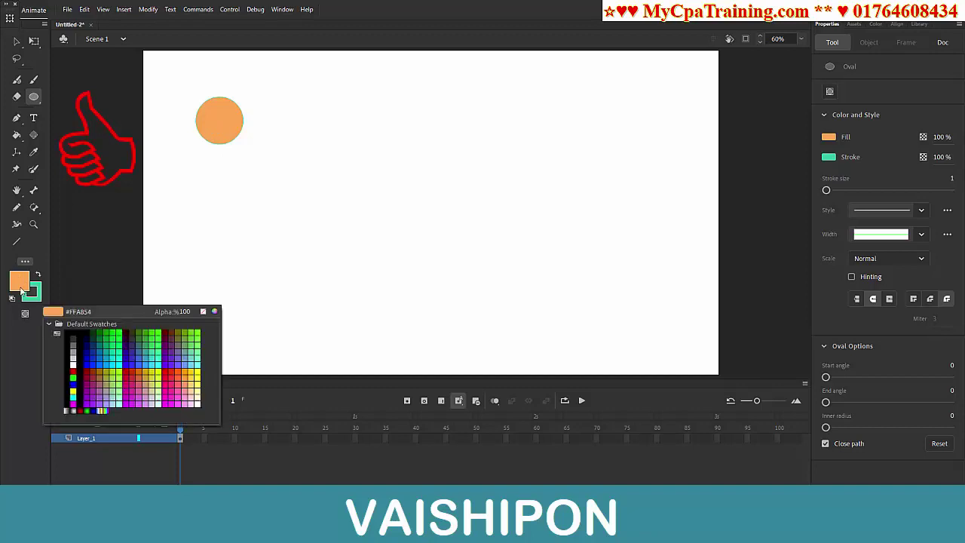
{"action": "left_click", "coordinate": [142, 337]}
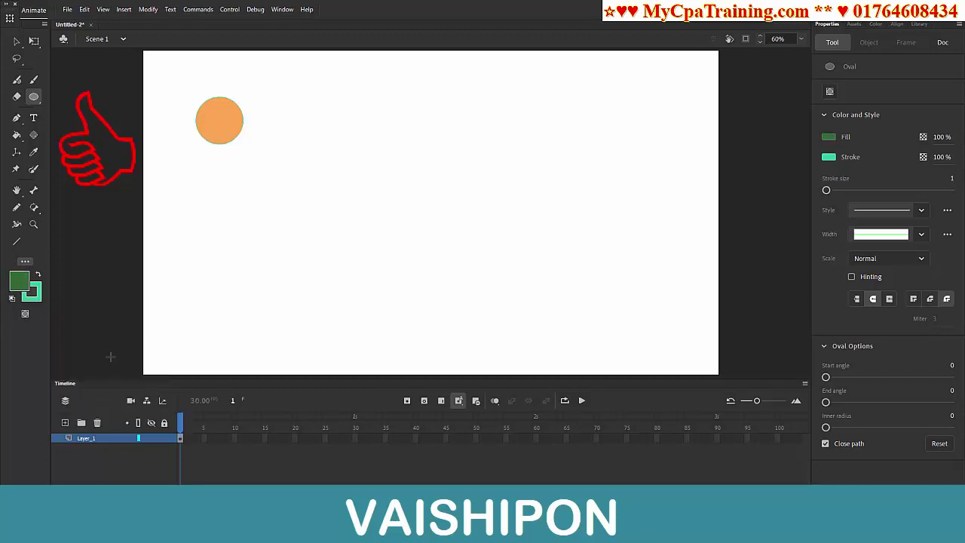
{"action": "left_click", "coordinate": [22, 143]}
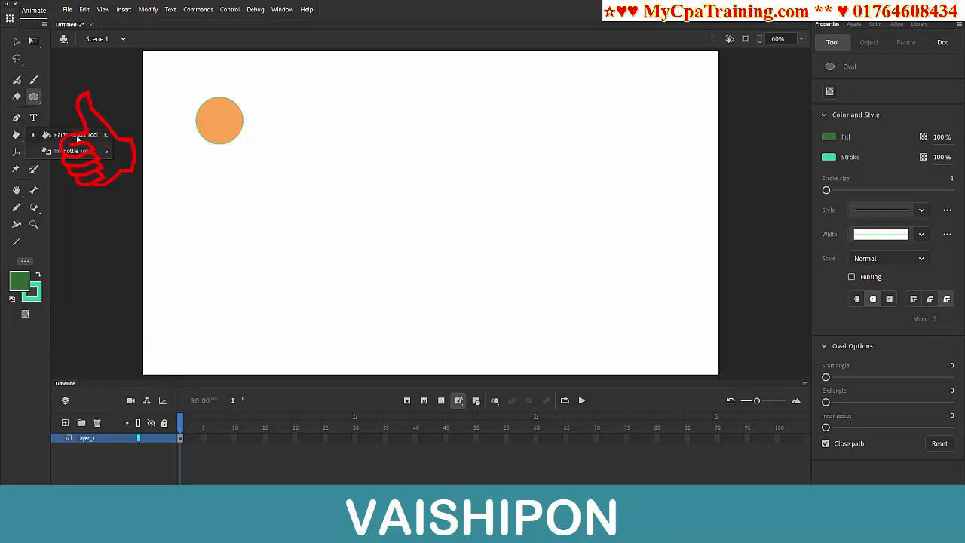
{"action": "left_click", "coordinate": [78, 138]}
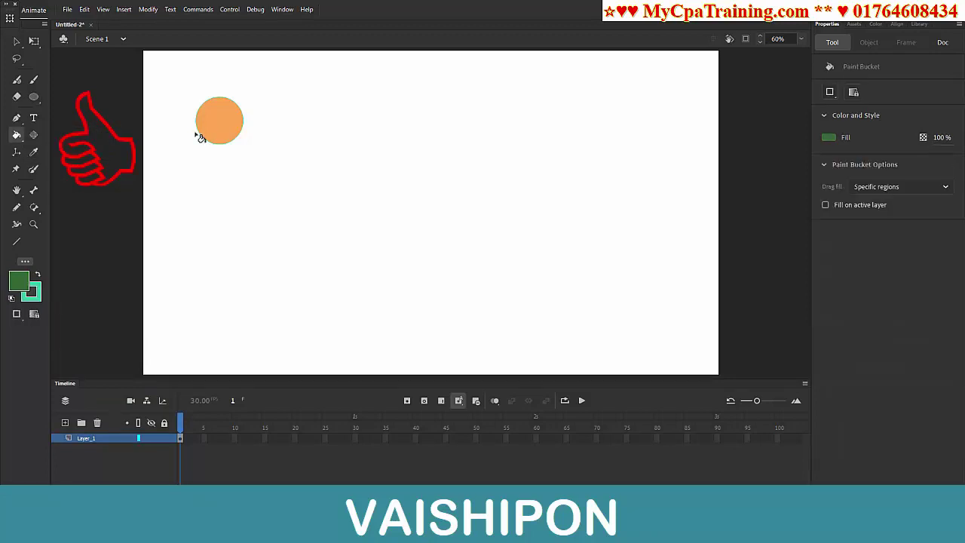
{"action": "left_click", "coordinate": [219, 124]}
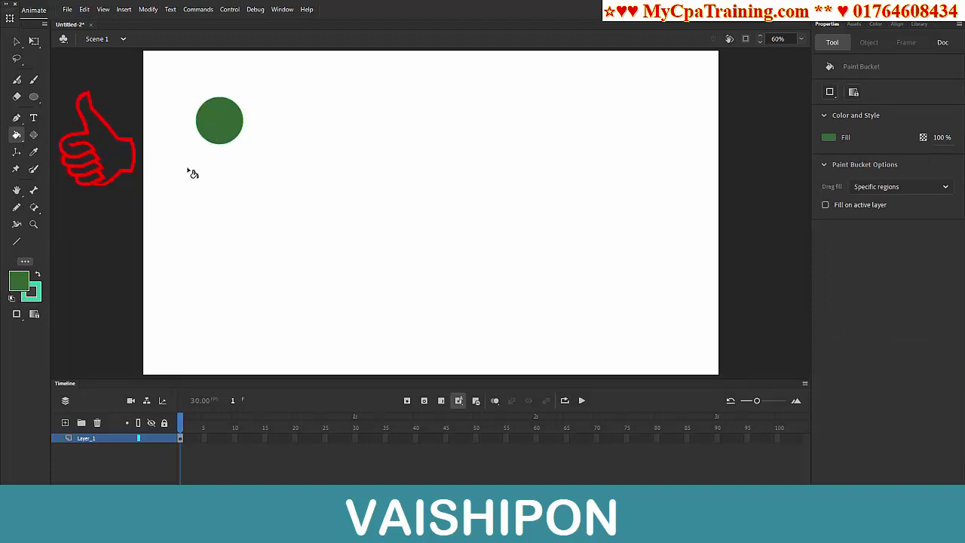
Look at the Paint Bucket tool variants, then select the circle's stroke to inspect its properties and deselect it
{"action": "left_click", "coordinate": [23, 140]}
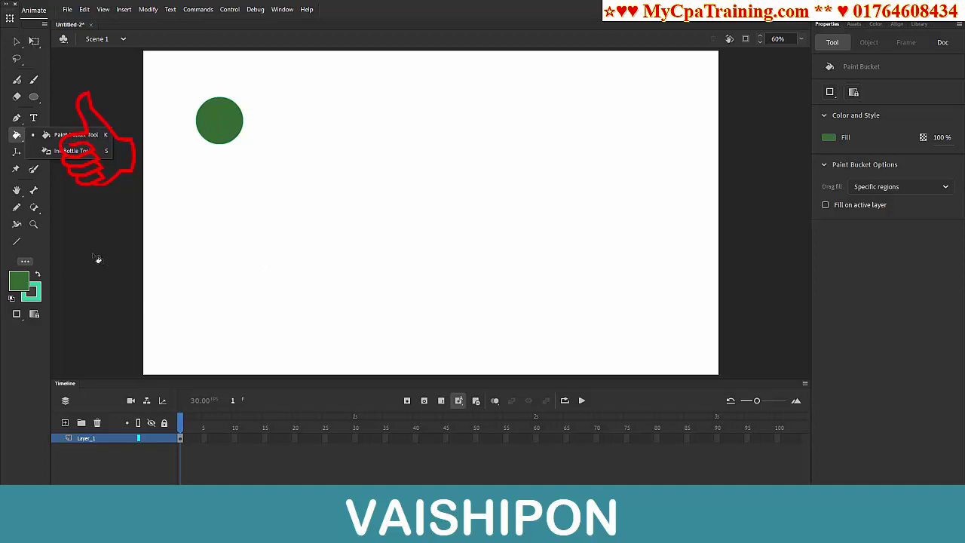
{"action": "left_click", "coordinate": [16, 41]}
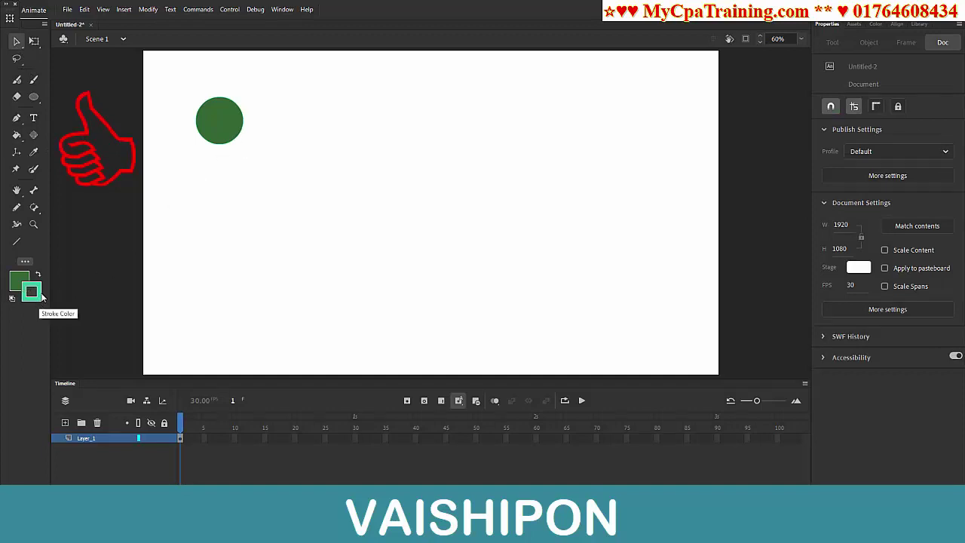
{"action": "left_click", "coordinate": [241, 134]}
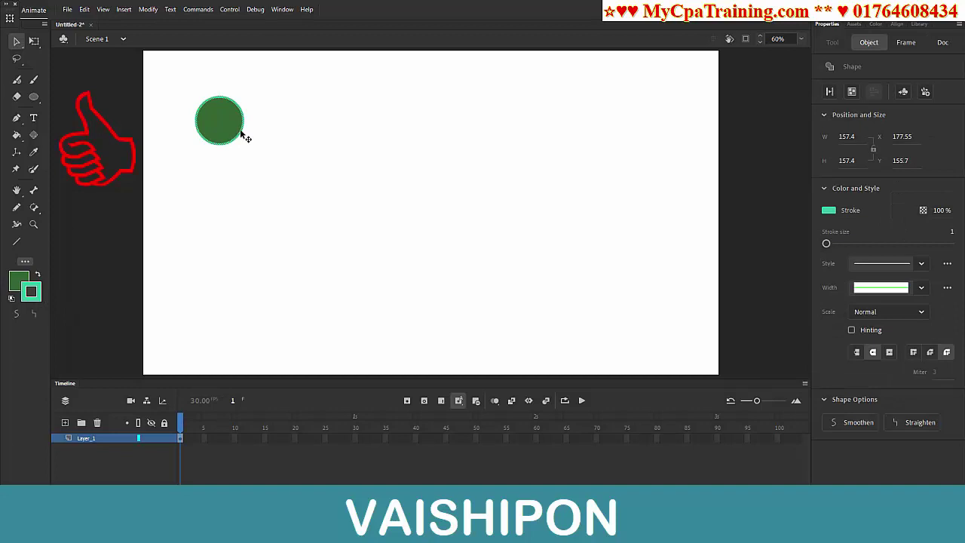
{"action": "left_click", "coordinate": [303, 223]}
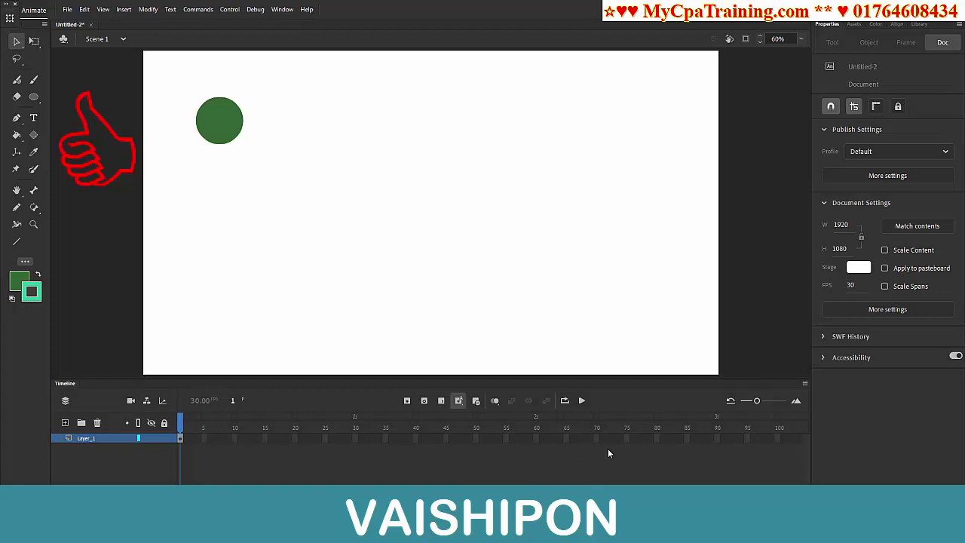
Extend Layer_1 to frame 81 by inserting frames across the range from frame 1 to frame 80
{"action": "left_click", "coordinate": [180, 439]}
{"action": "left_click_drag", "start_coordinate": [183, 434], "coordinate": [597, 438]}
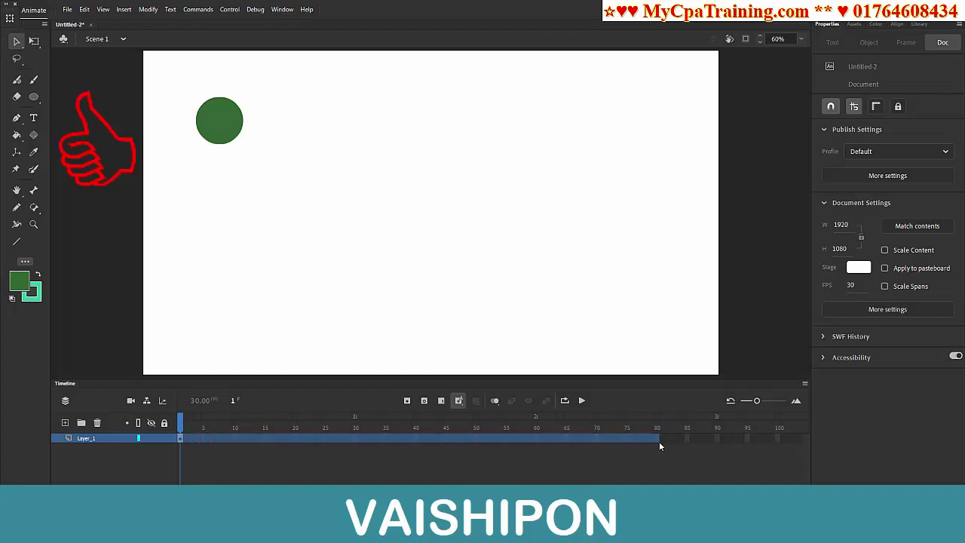
{"action": "left_click_drag", "start_coordinate": [659, 441], "coordinate": [657, 441]}
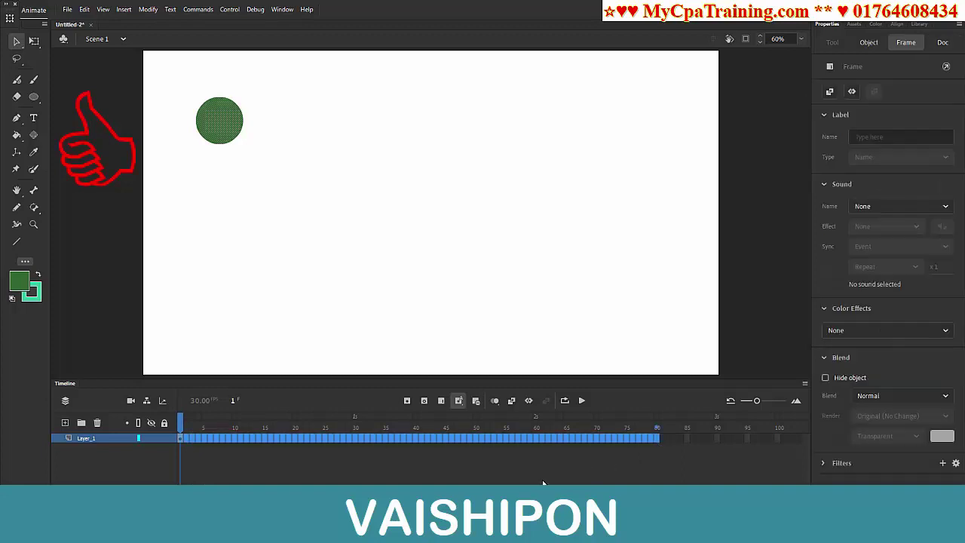
{"action": "right_click", "coordinate": [481, 440]}
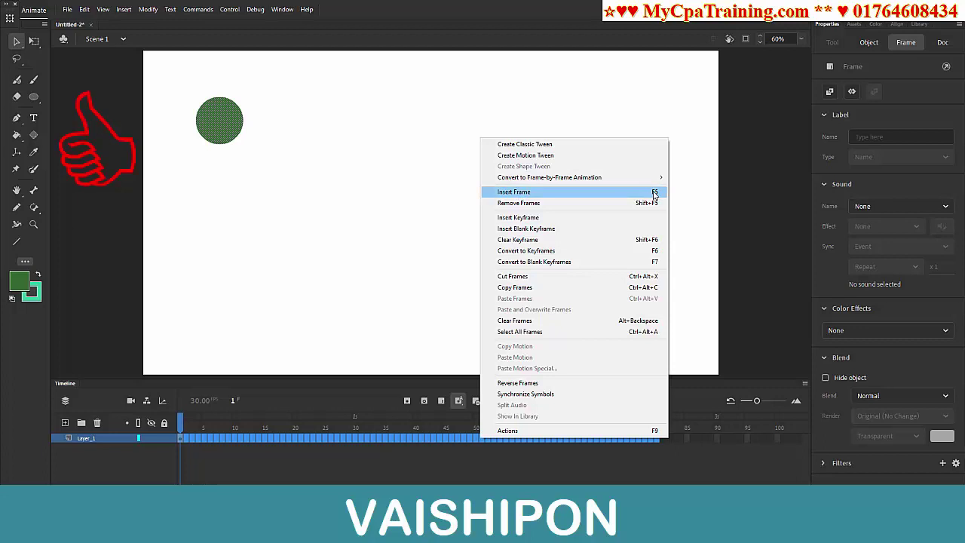
{"action": "left_click", "coordinate": [547, 191]}
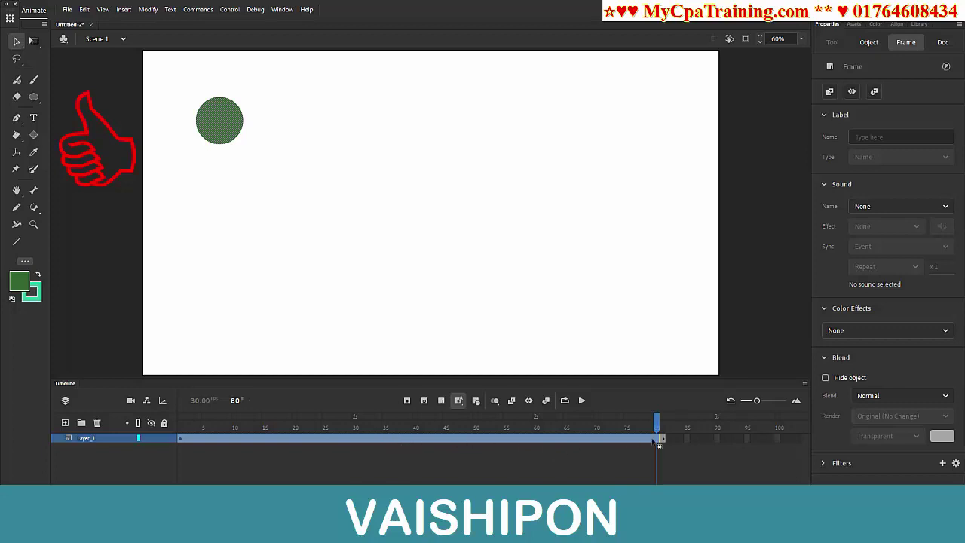
Insert a keyframe at frame 40 and move the circle to the stage's bottom centre, about X 827, Y 886
{"action": "left_click", "coordinate": [416, 428]}
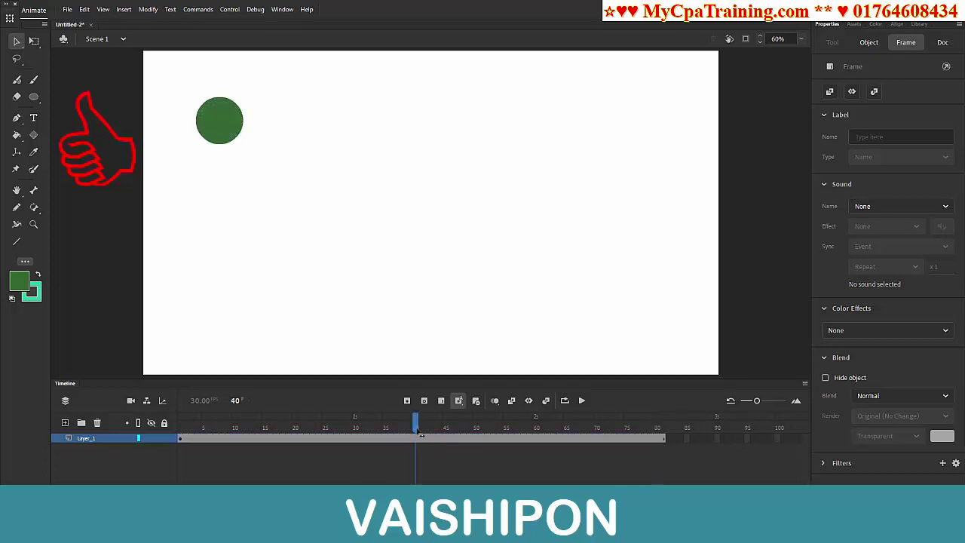
{"action": "left_click", "coordinate": [416, 445]}
{"action": "left_click", "coordinate": [416, 438]}
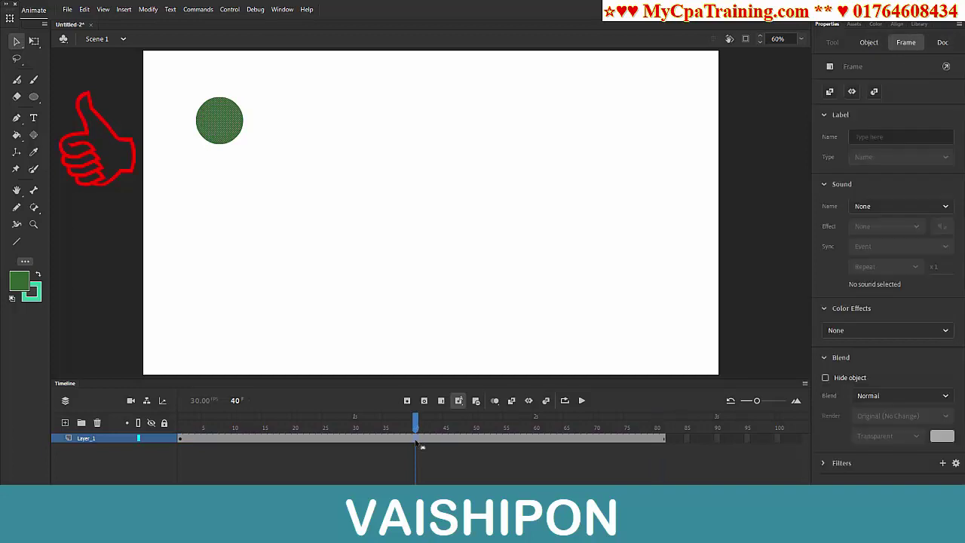
{"action": "right_click", "coordinate": [416, 442]}
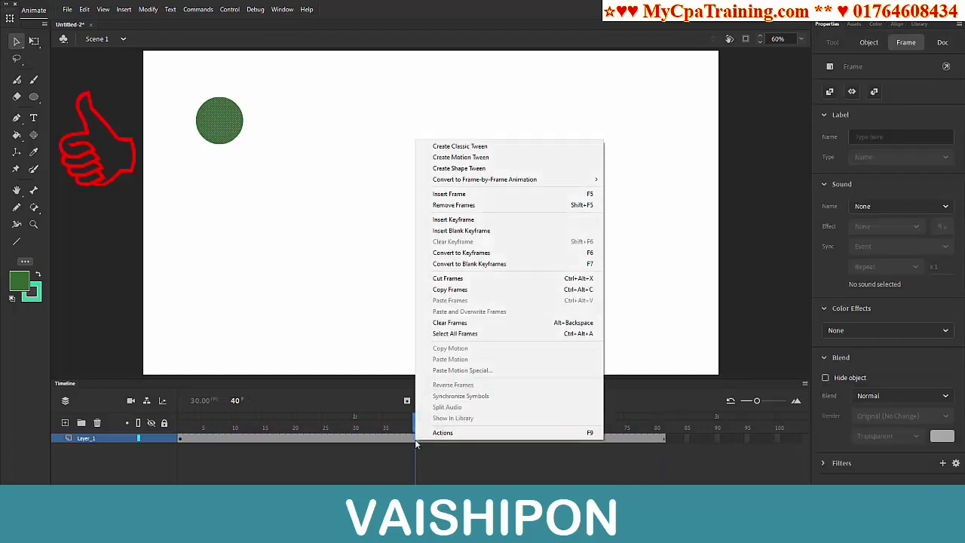
{"action": "left_click", "coordinate": [464, 220]}
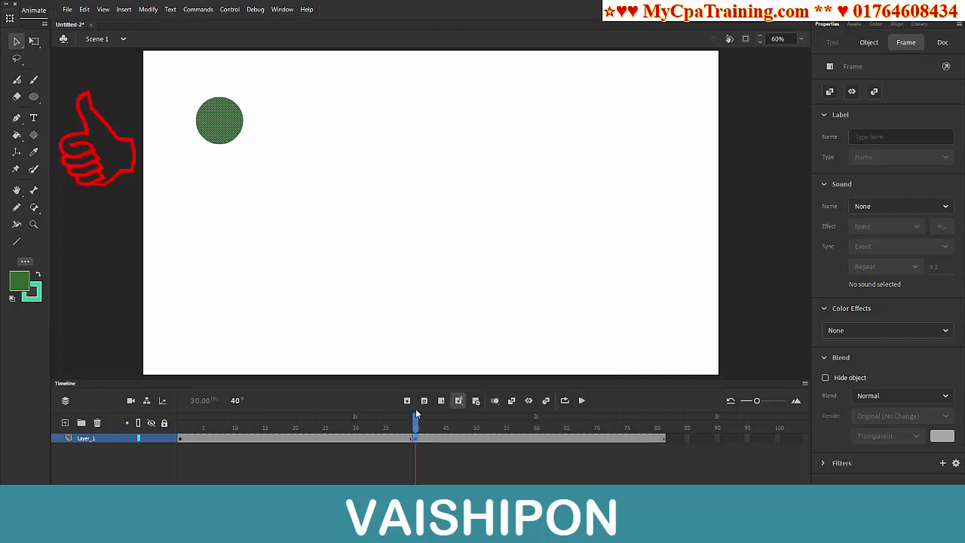
{"action": "left_click", "coordinate": [223, 123]}
{"action": "left_click_drag", "start_coordinate": [222, 121], "coordinate": [416, 339]}
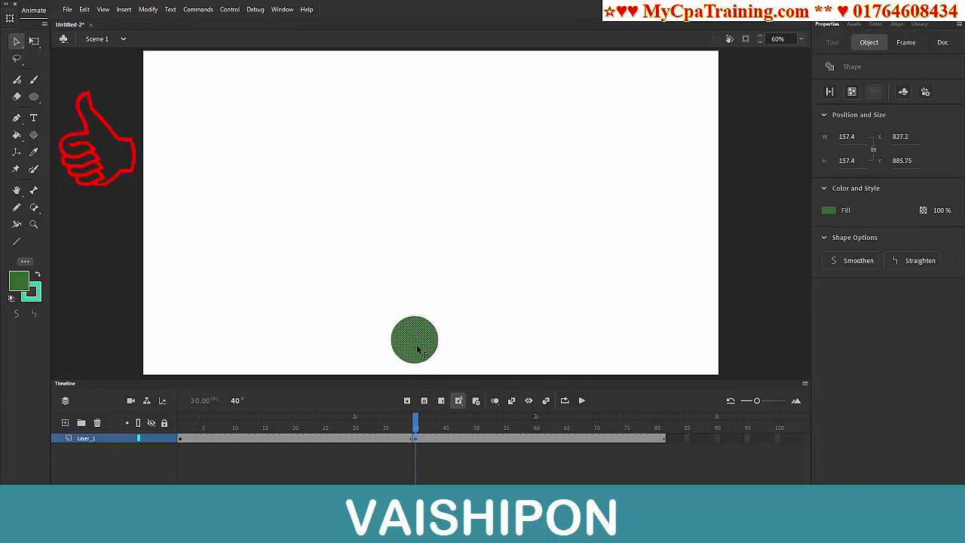
Insert a keyframe at frame 81 and move the circle near the stage's upper-right corner, about X 1651, Y 77
{"action": "left_click_drag", "start_coordinate": [413, 425], "coordinate": [663, 426]}
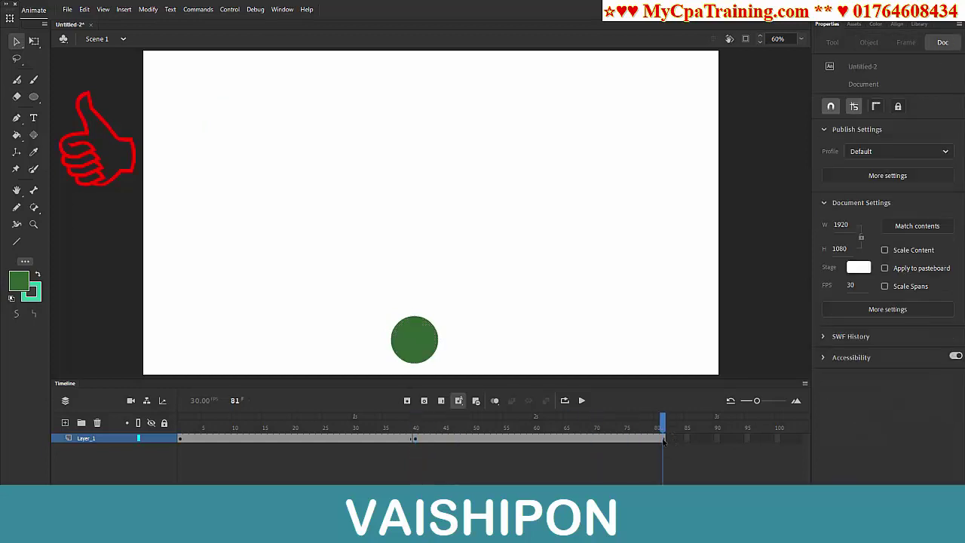
{"action": "right_click", "coordinate": [663, 440]}
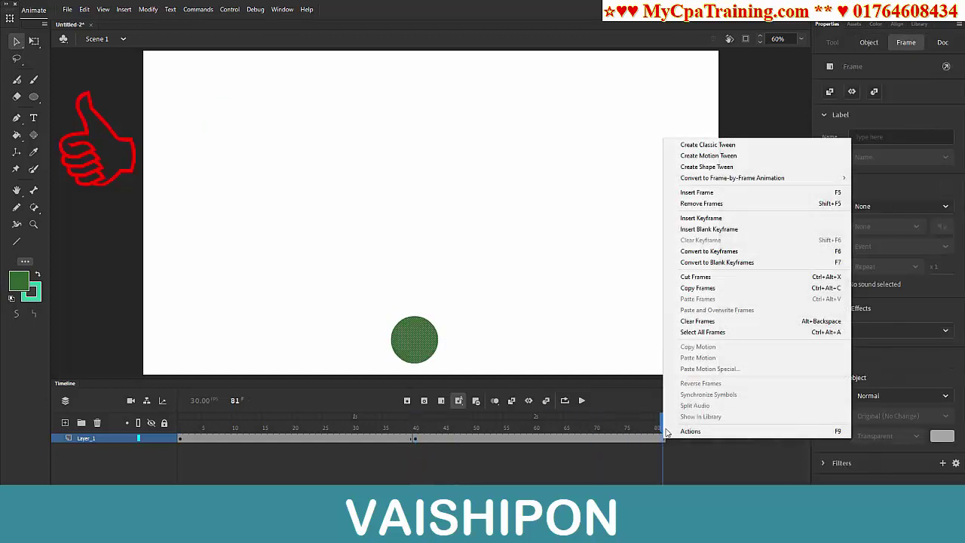
{"action": "left_click", "coordinate": [699, 218]}
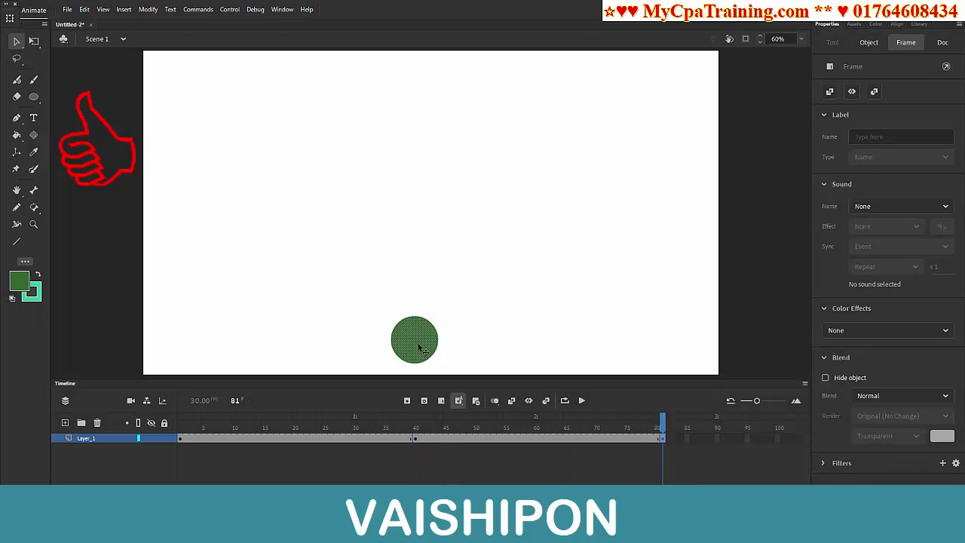
{"action": "left_click_drag", "start_coordinate": [420, 349], "coordinate": [658, 113]}
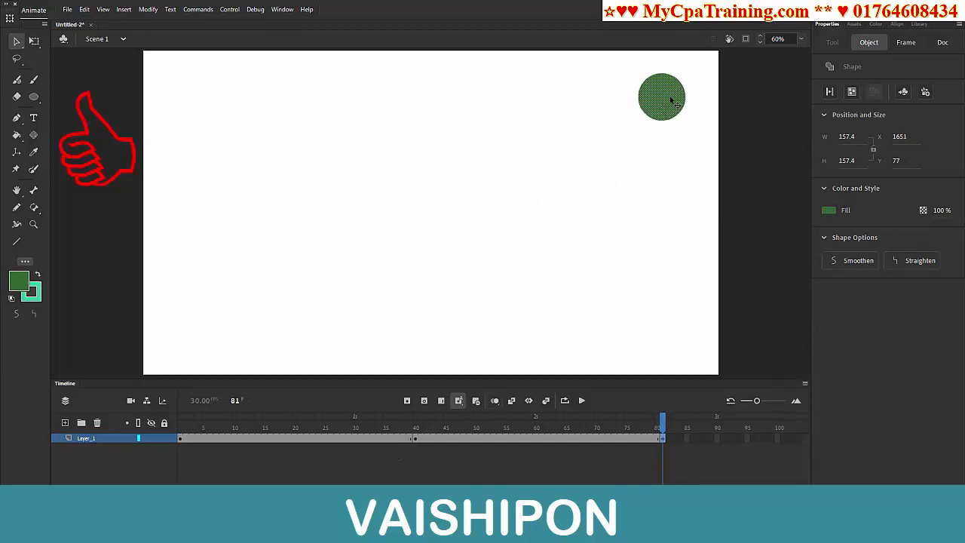
Create shape tweens in both spans, from frame 40 to 81 and from frame 1 to 40
{"action": "mouse_move", "coordinate": [537, 427]}
{"action": "left_mouse_down"}
{"action": "mouse_move", "coordinate": [494, 430]}
{"action": "mouse_move", "coordinate": [524, 434]}
{"action": "mouse_move", "coordinate": [517, 451]}
{"action": "mouse_move", "coordinate": [525, 427]}
{"action": "left_mouse_up"}
{"action": "right_click", "coordinate": [530, 438]}
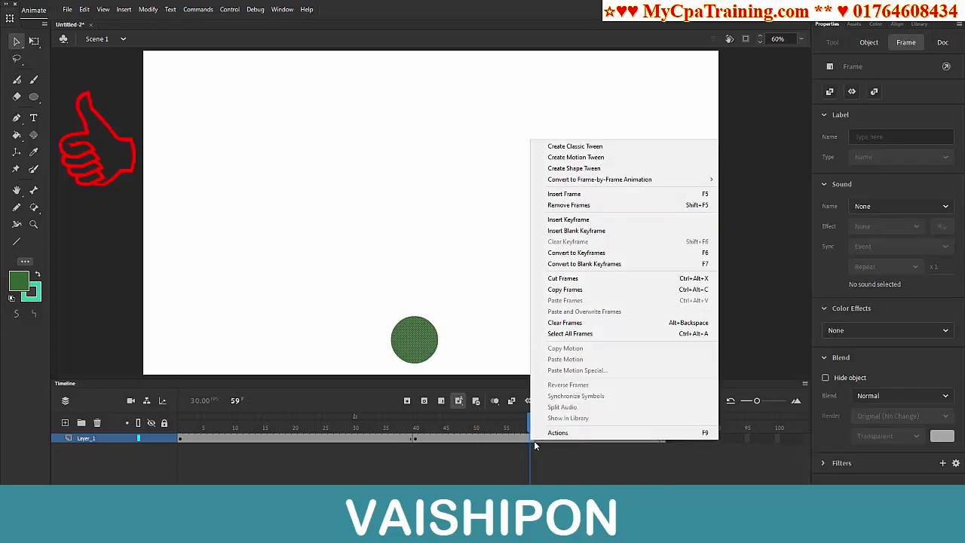
{"action": "left_click", "coordinate": [565, 169]}
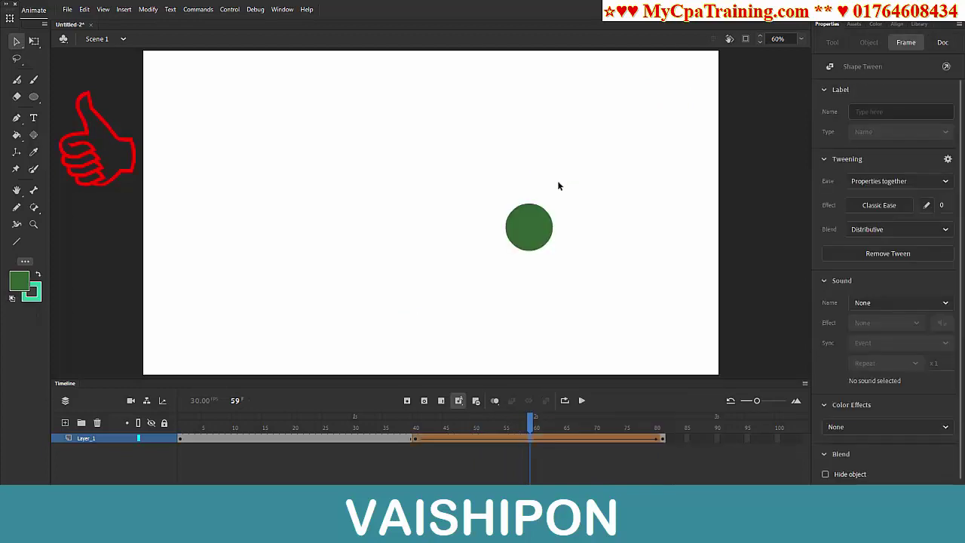
{"action": "left_click", "coordinate": [319, 438]}
{"action": "right_click", "coordinate": [321, 439]}
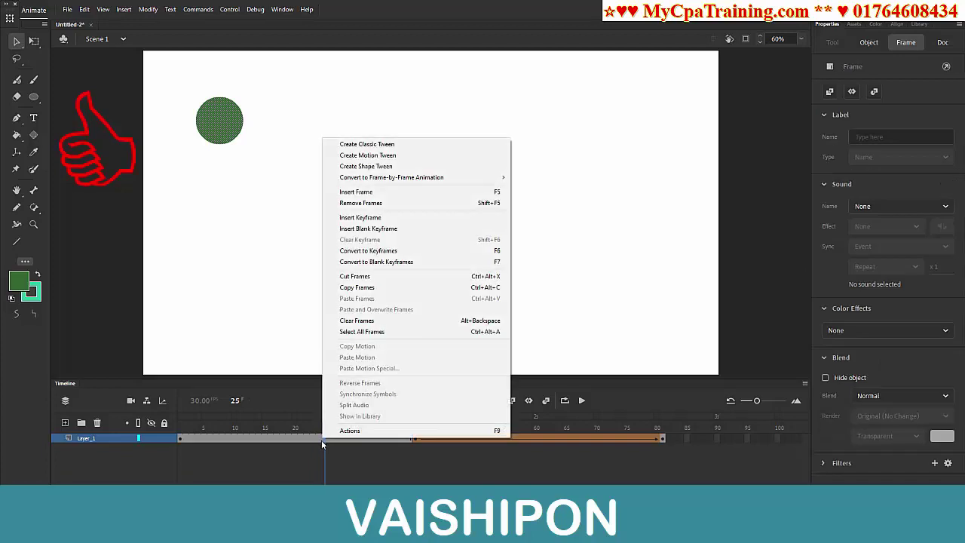
{"action": "left_click", "coordinate": [375, 167]}
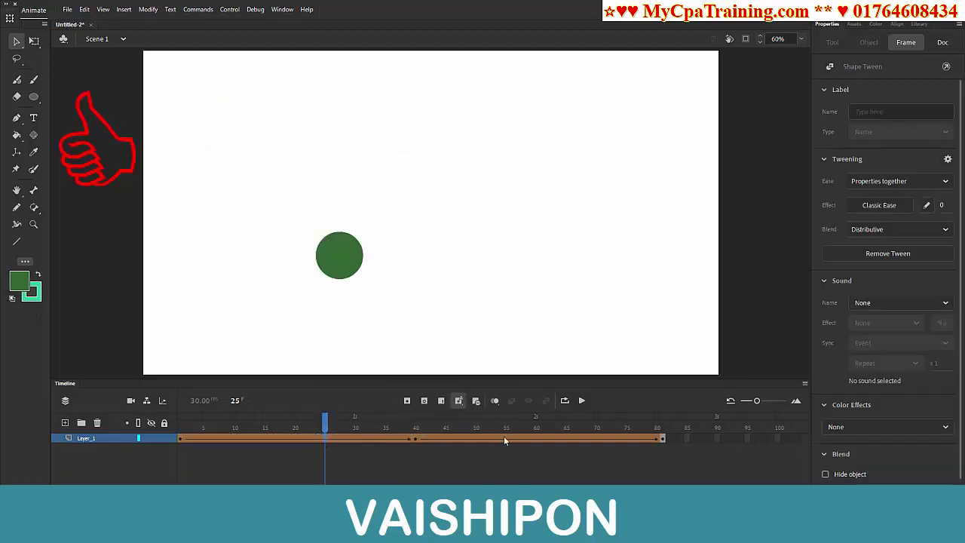
Play the circle animation several times and loop its playback over frames 1 to 81
{"action": "left_click", "coordinate": [581, 401]}
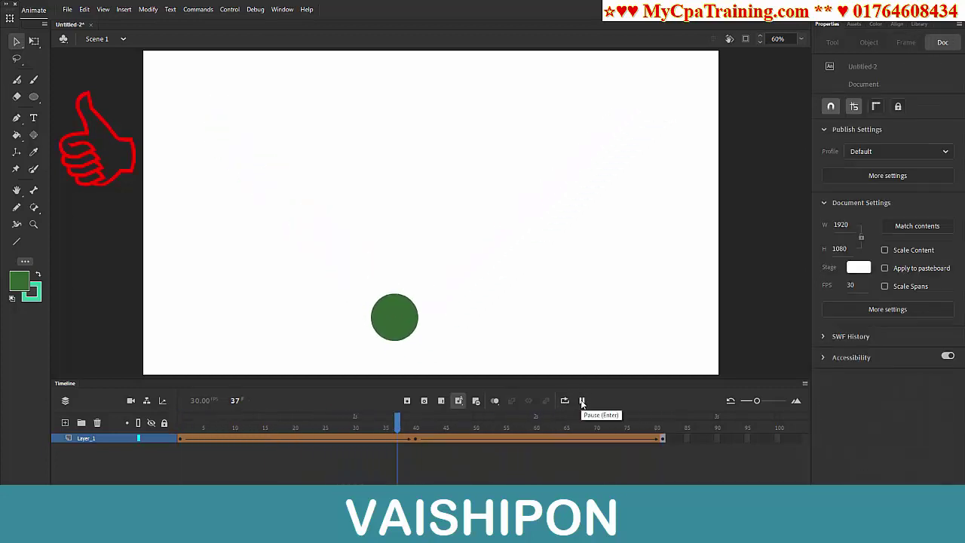
{"action": "left_click", "coordinate": [582, 402]}
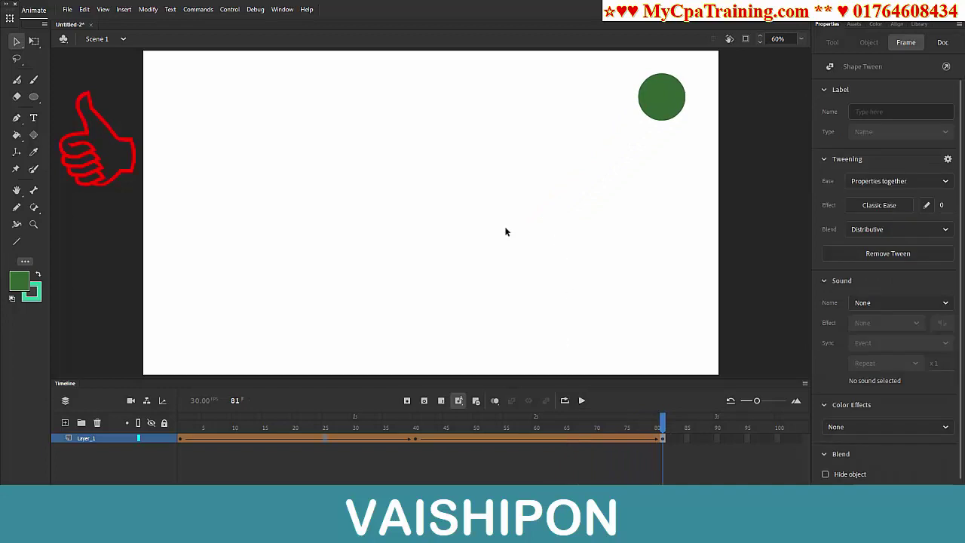
{"action": "left_click", "coordinate": [582, 400]}
{"action": "left_click", "coordinate": [582, 401]}
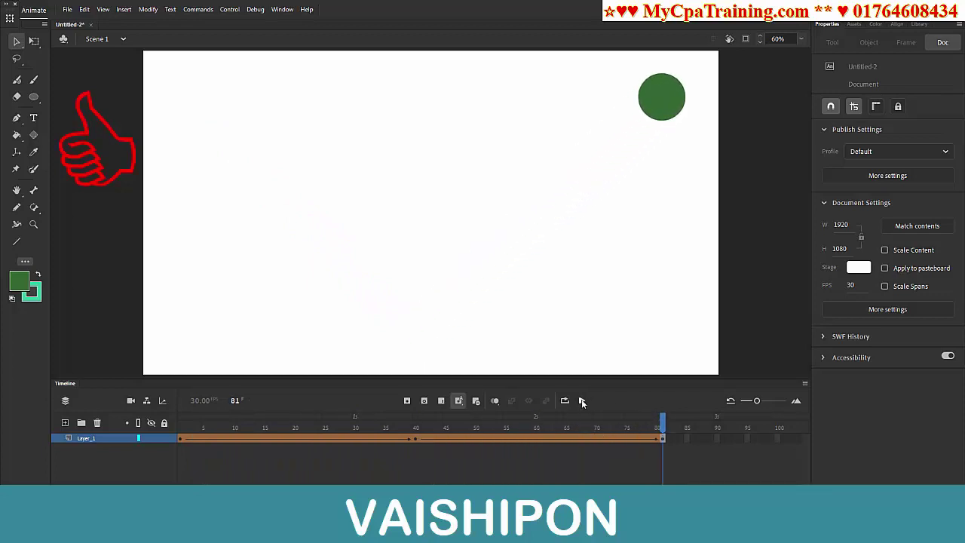
{"action": "left_click", "coordinate": [581, 401]}
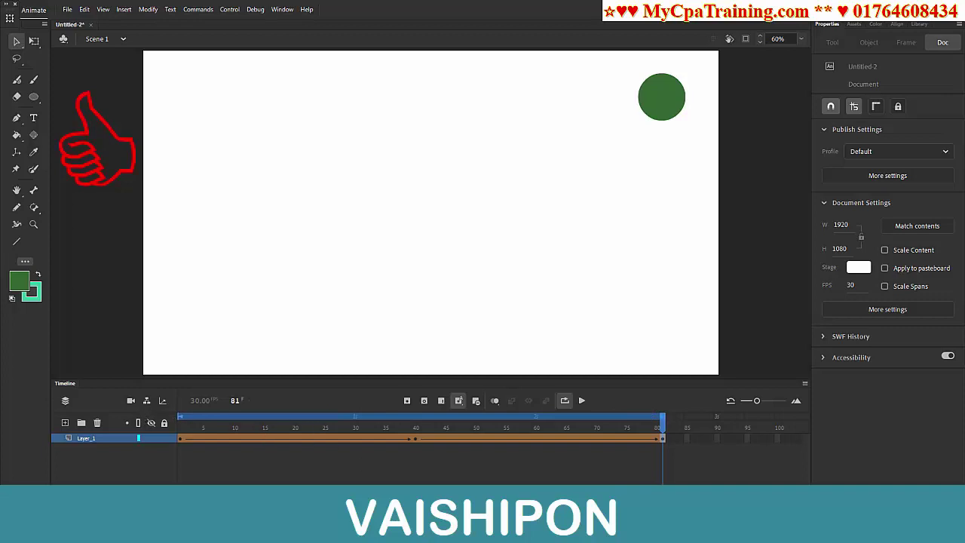
{"action": "left_click", "coordinate": [584, 401]}
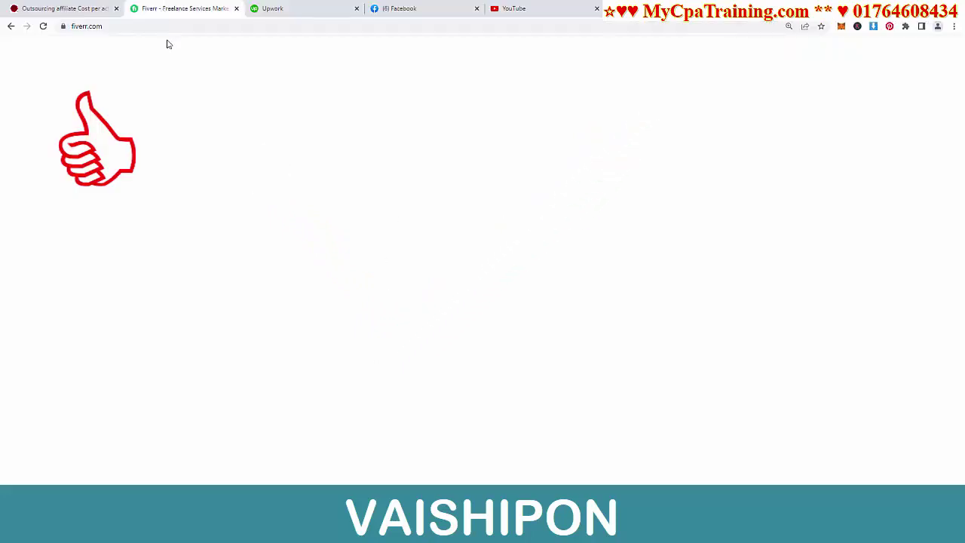
Switch to Fiverr in the browser and search for "2d cartoon animation" services
{"action": "left_click", "coordinate": [236, 54]}
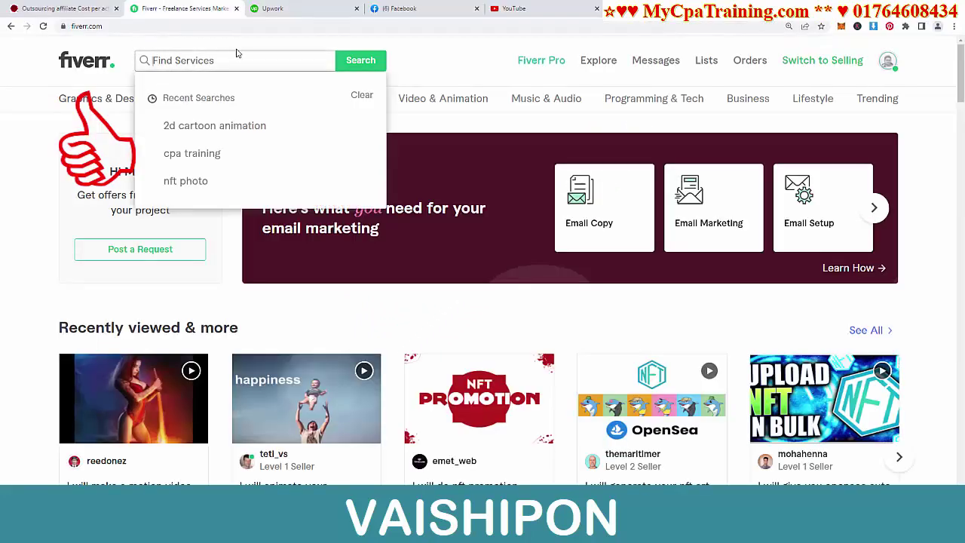
{"action": "type", "text": "2"}
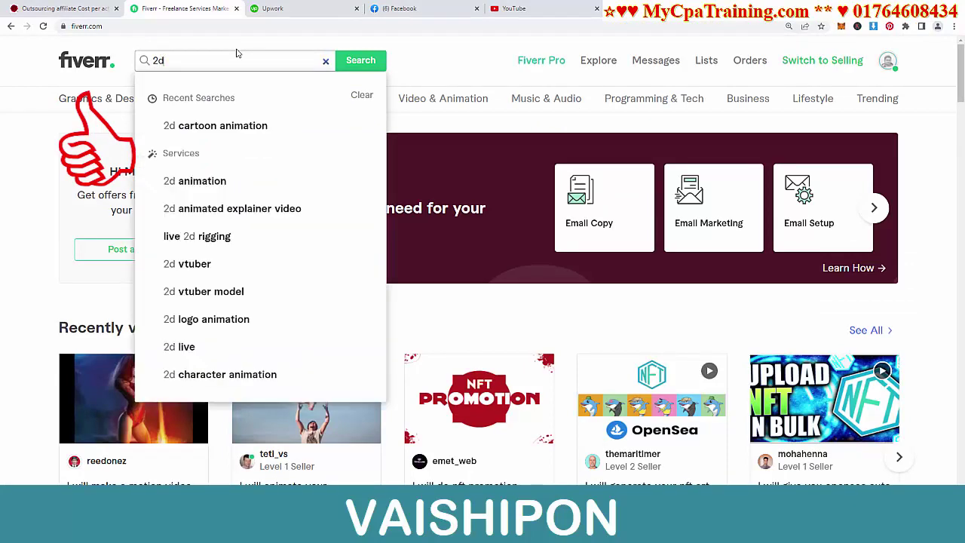
{"action": "type", "text": "d"}
{"action": "left_click", "coordinate": [234, 125]}
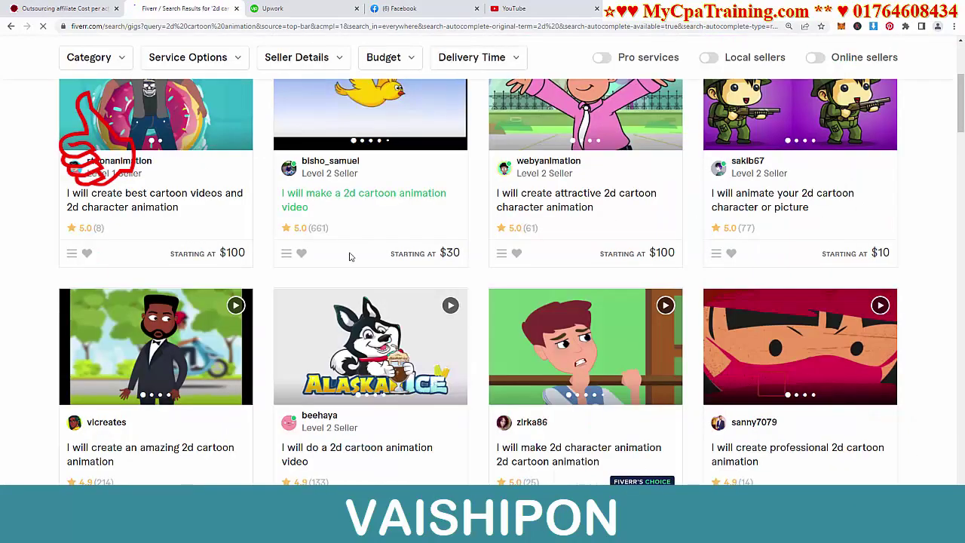
Look through the 2d cartoon animation gigs, comparing their styles, ratings and starting prices
{"action": "scroll", "coordinate": [546, 292], "scroll_direction": "down", "scroll_amount": 7}
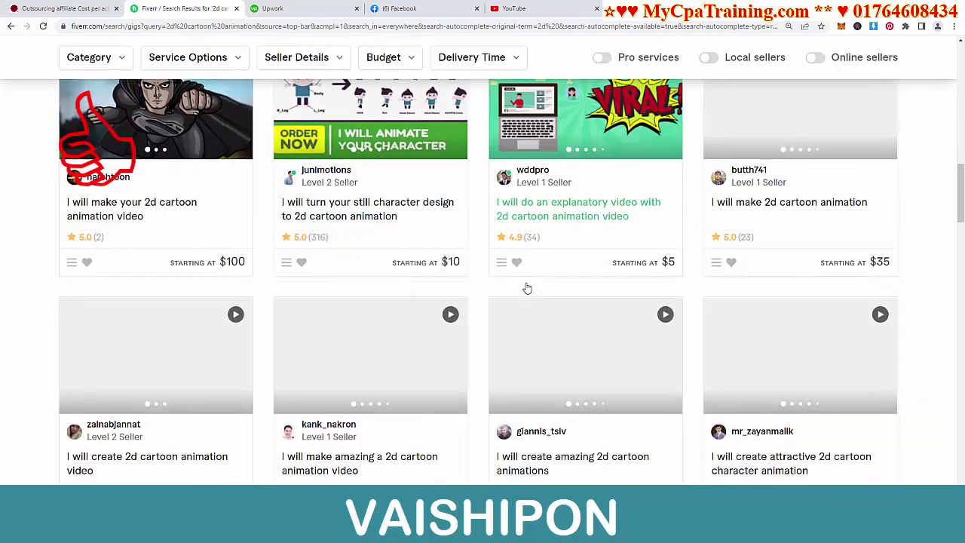
{"action": "scroll", "coordinate": [527, 287], "scroll_direction": "down", "scroll_amount": 14}
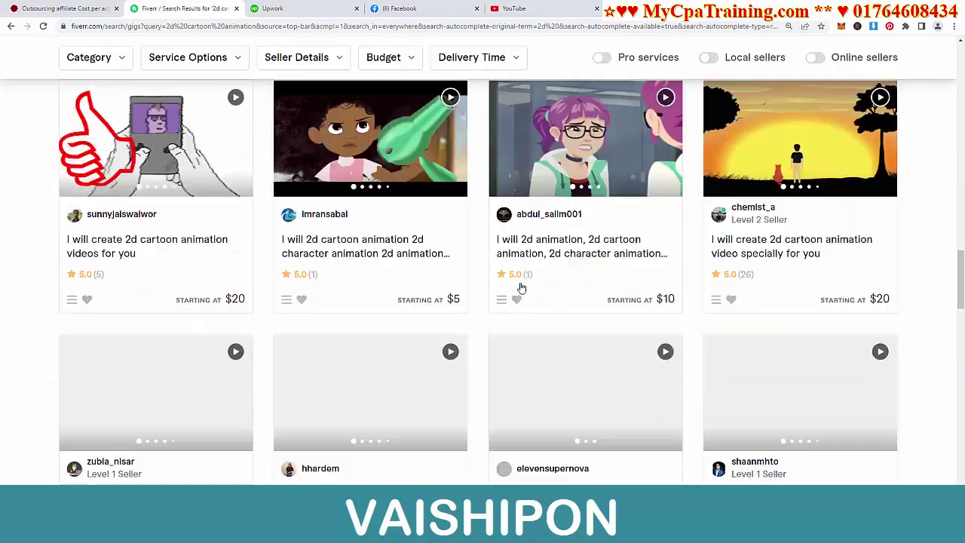
{"action": "scroll", "coordinate": [519, 287], "scroll_direction": "up", "scroll_amount": 4}
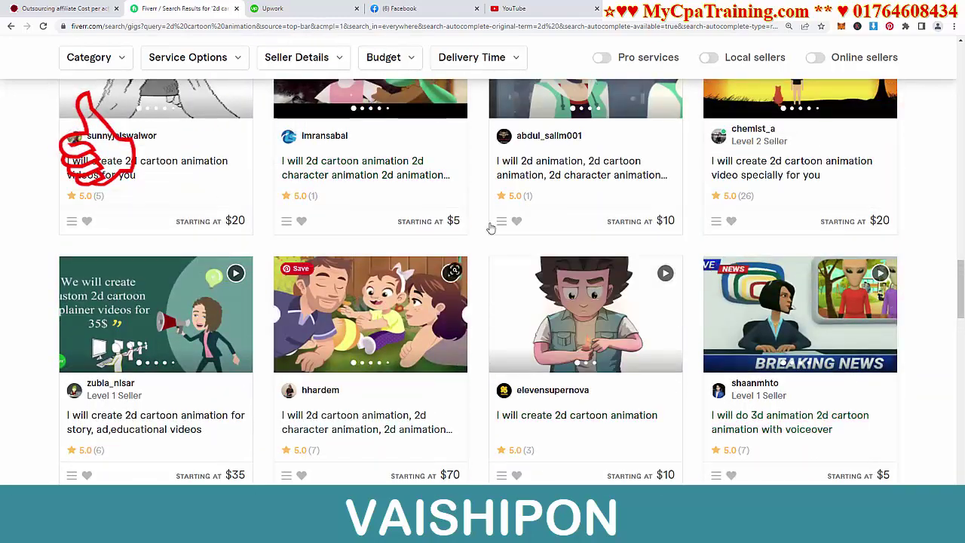
{"action": "scroll", "coordinate": [612, 216], "scroll_direction": "down", "scroll_amount": 10}
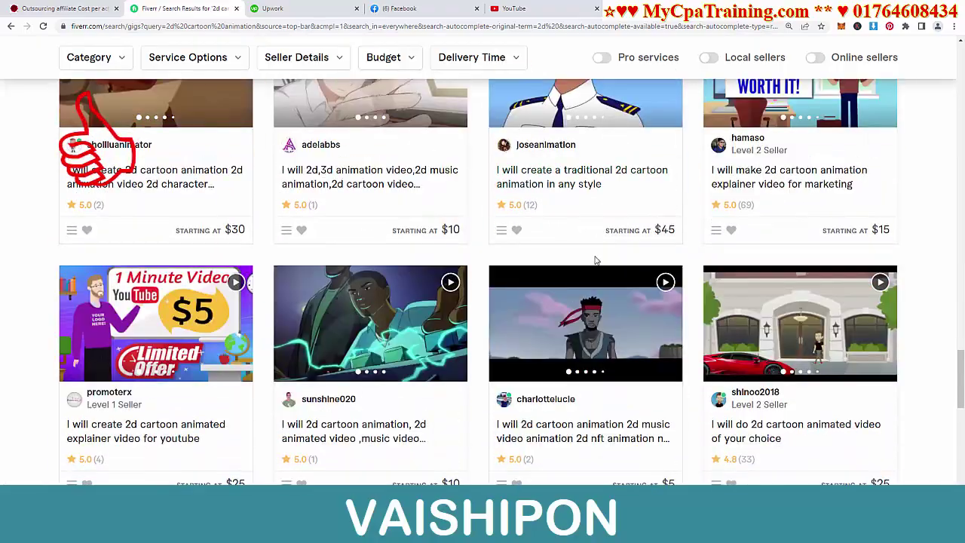
{"action": "scroll", "coordinate": [589, 267], "scroll_direction": "down", "scroll_amount": 3}
{"action": "scroll", "coordinate": [603, 260], "scroll_direction": "up", "scroll_amount": 12}
{"action": "scroll", "coordinate": [622, 253], "scroll_direction": "up", "scroll_amount": 10}
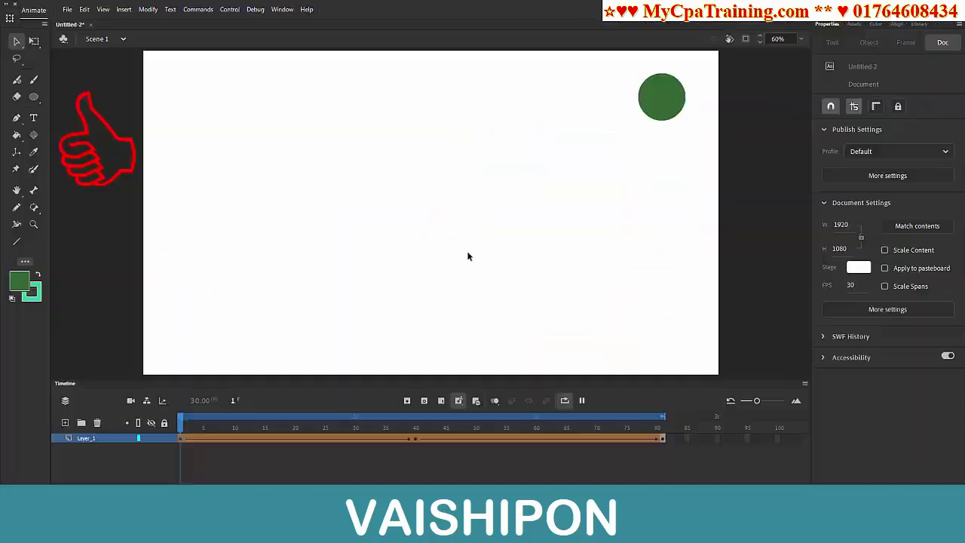
Switch back to Animate and check the document's list of scenes
{"action": "left_click", "coordinate": [123, 38]}
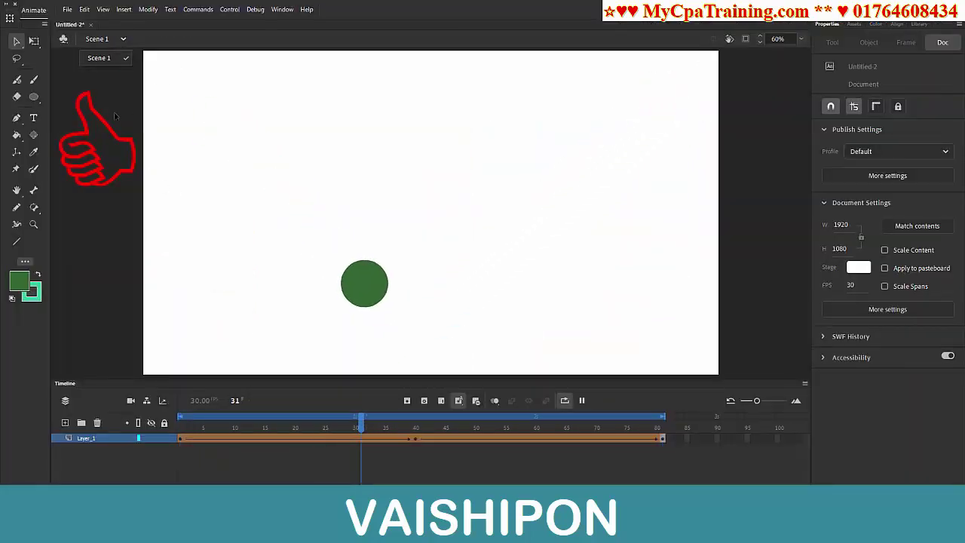
{"action": "left_click", "coordinate": [181, 66]}
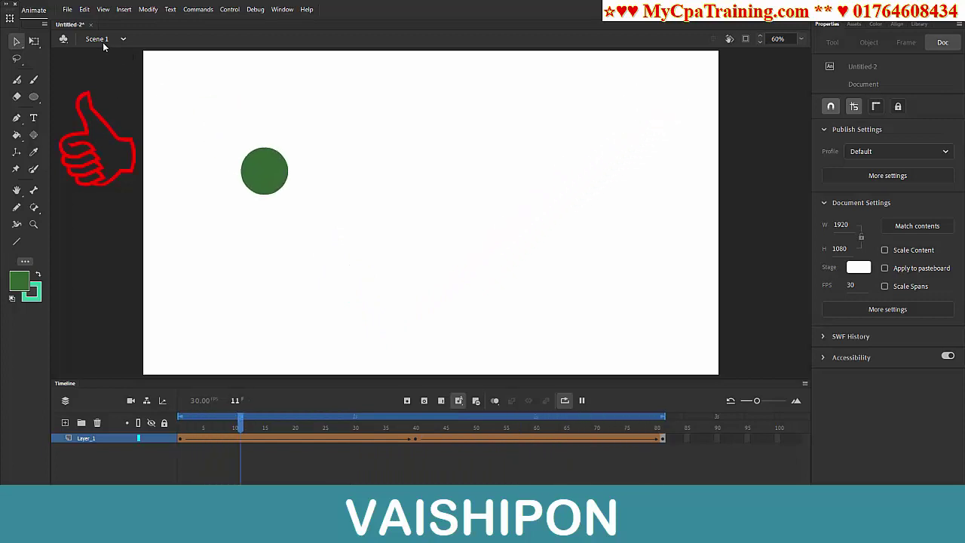